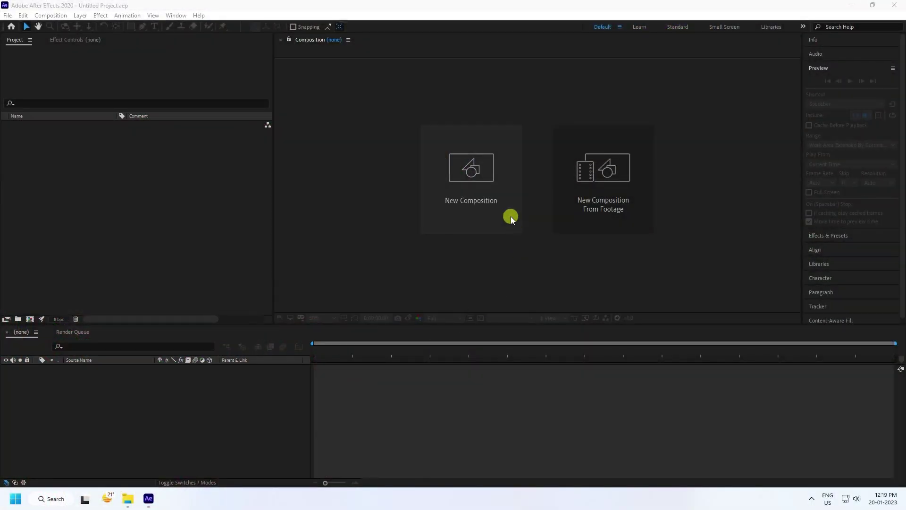
- Create a 10-second composition with the HDTV 1080 29.97 preset
click(458, 200)
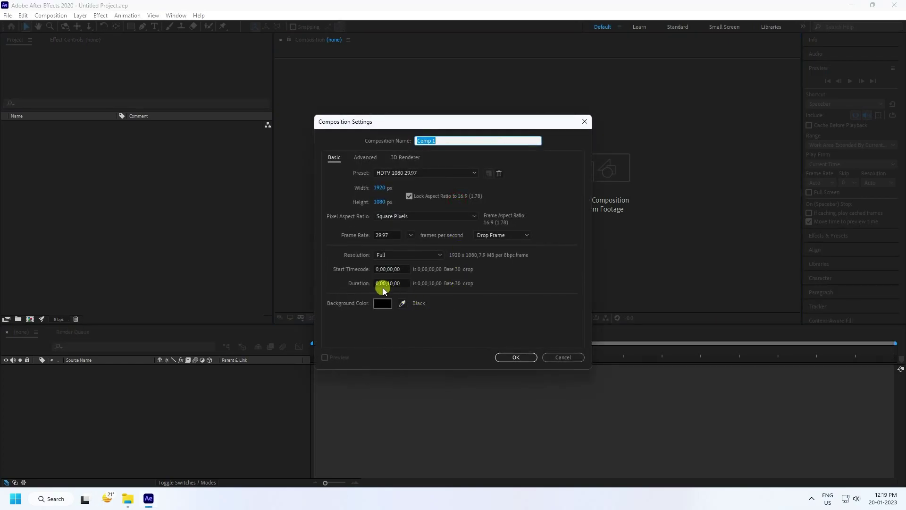
click(415, 174)
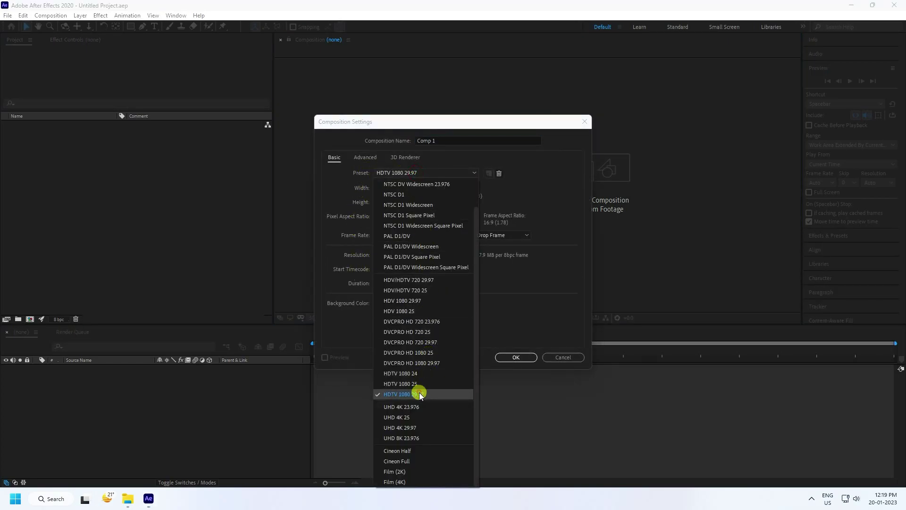
click(419, 391)
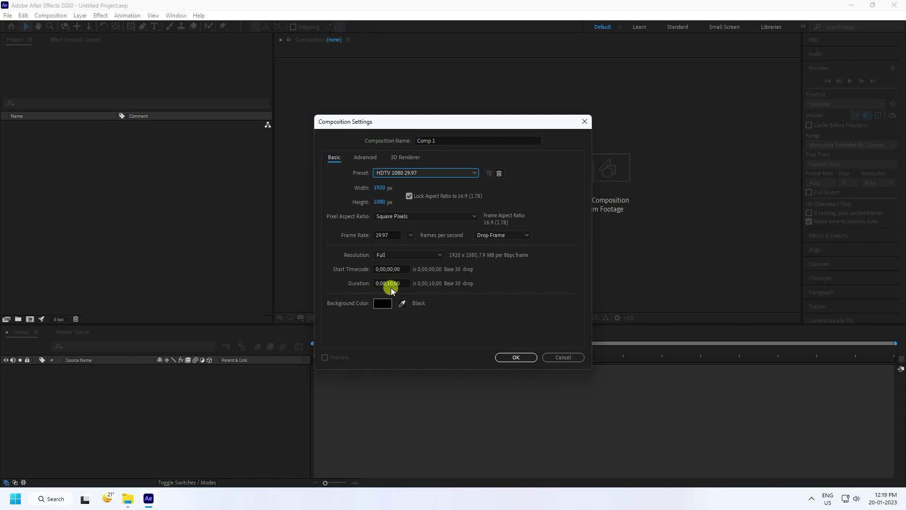
click(516, 357)
- Add a text layer reading METAL BULLET, with each word on its own line
right_click(135, 419)
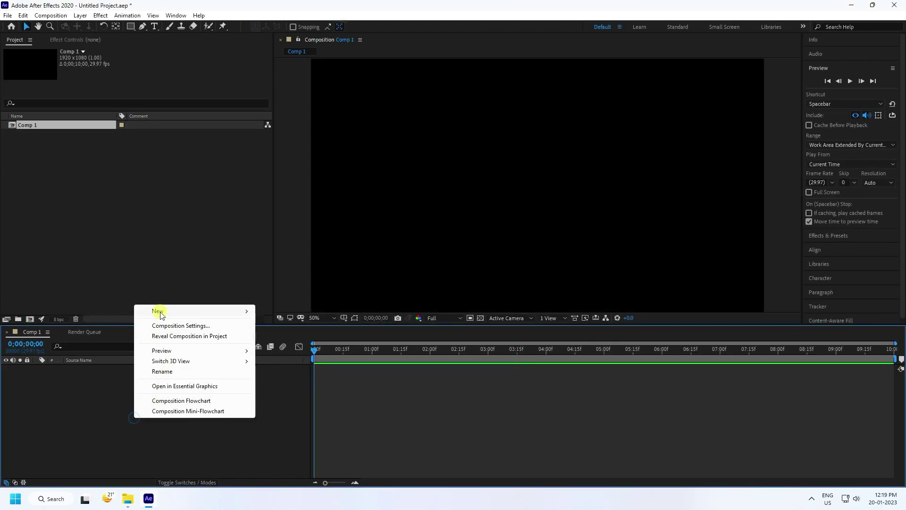
mouse_move(161, 315)
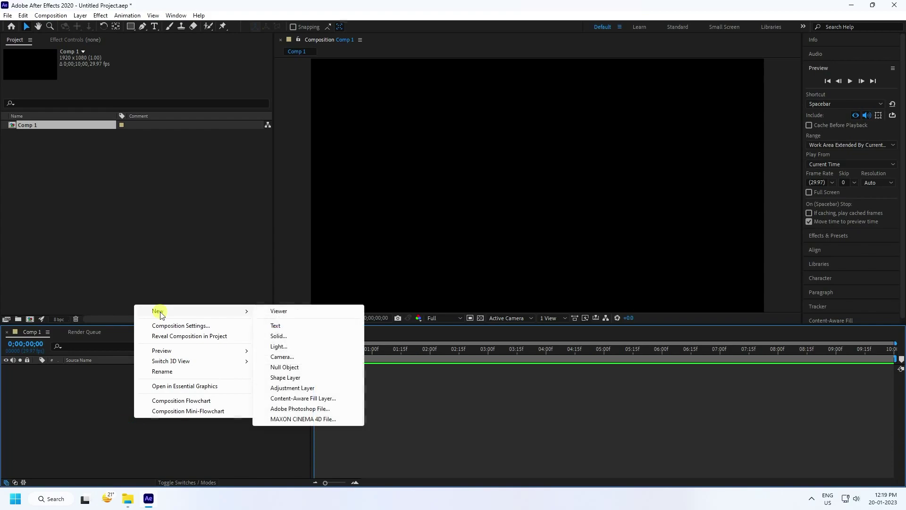
click(276, 325)
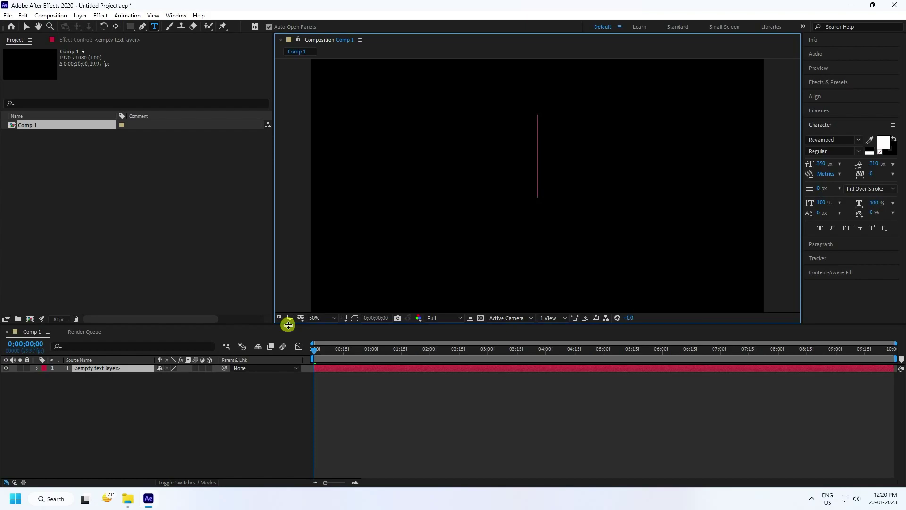
text(M)
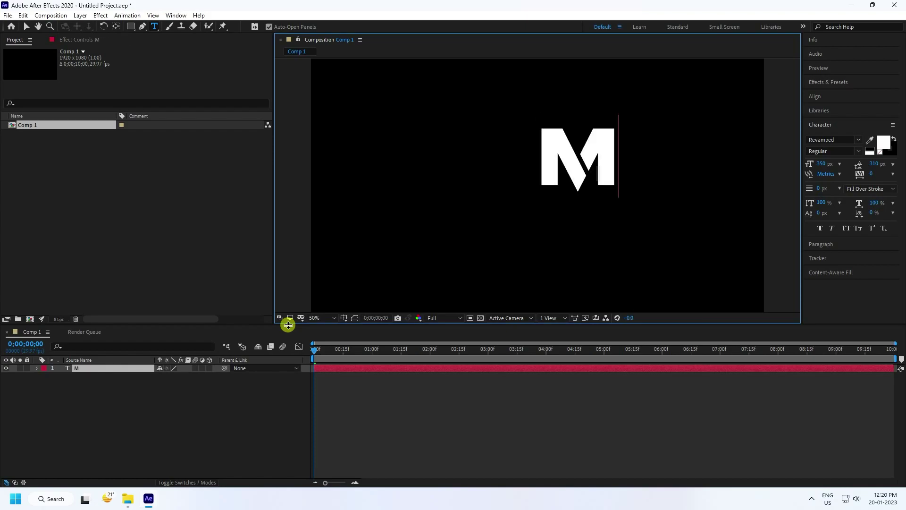
text(ETAL )
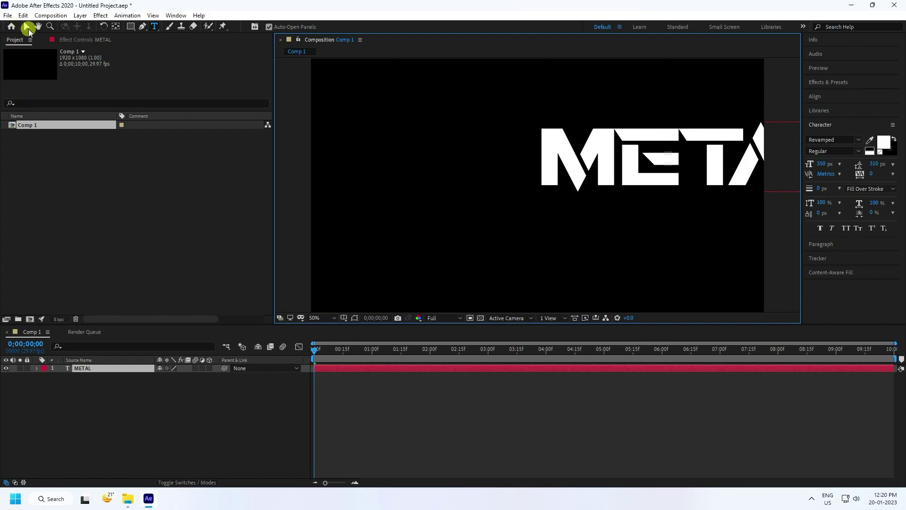
text(BULLET)
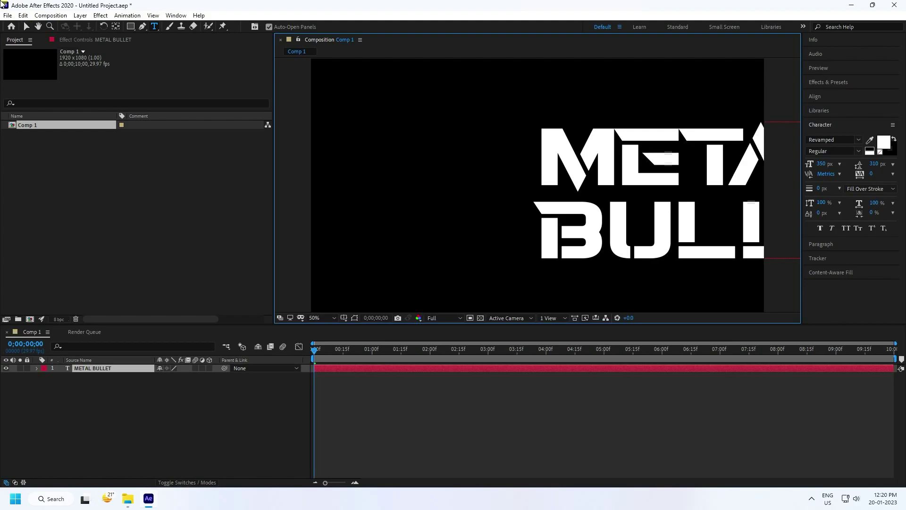
- Align the text layer to the horizontal and vertical centre of the composition
click(27, 26)
click(824, 96)
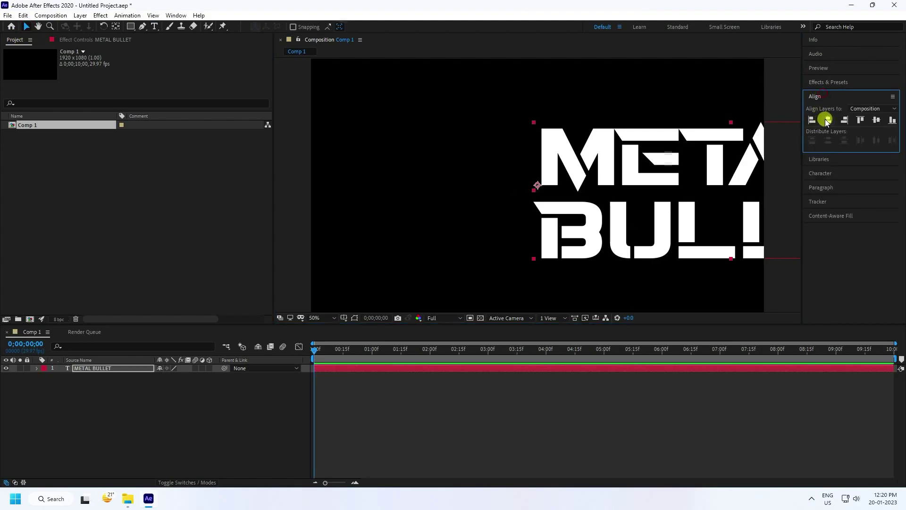
click(828, 120)
key(Caps_Lock)
click(876, 121)
key(Caps_Lock)
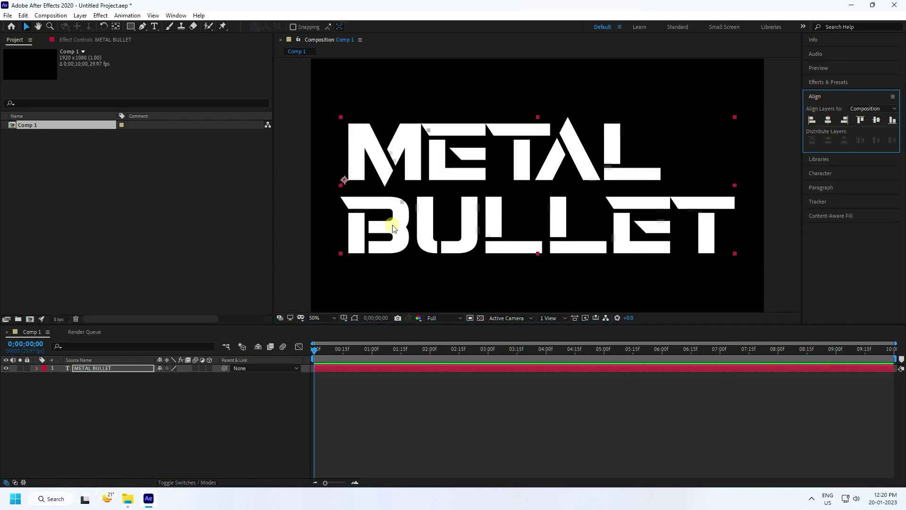
- Indent the METAL line with leading spaces so it sits centred above BULLET
click(154, 26)
click(349, 151)
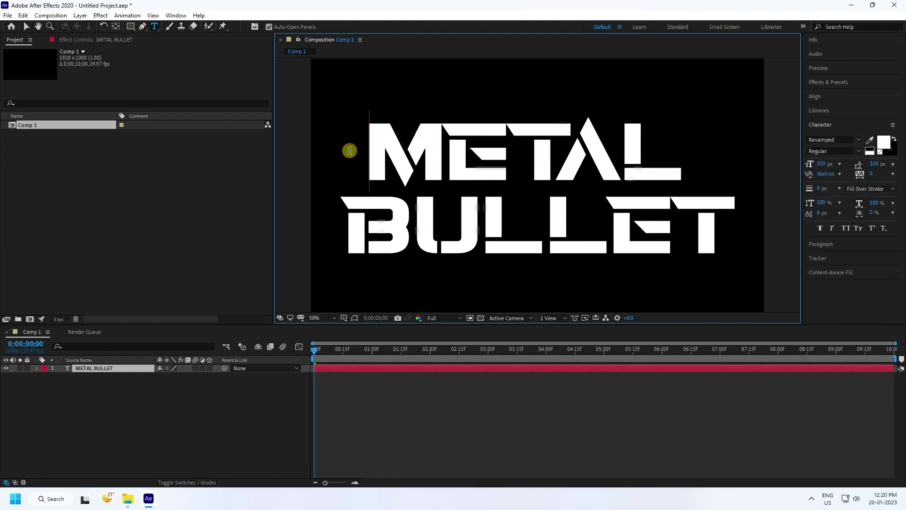
click(27, 26)
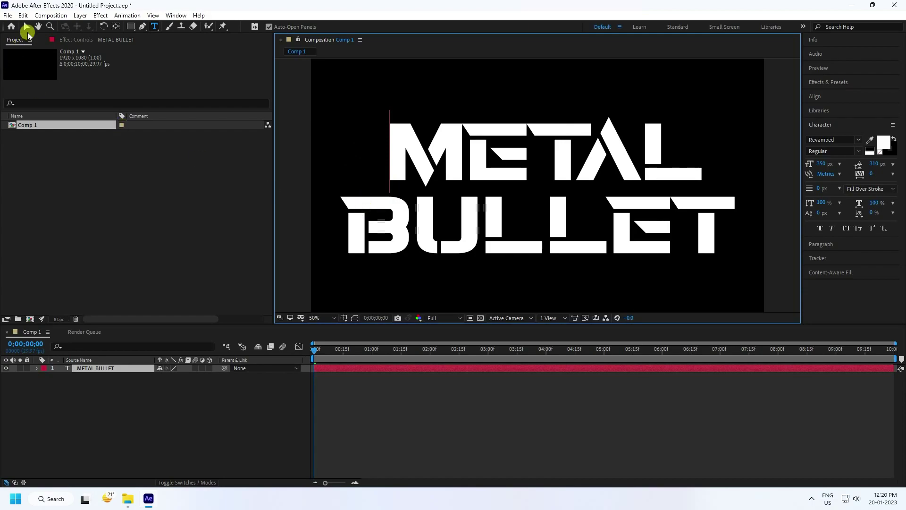
click(228, 422)
- Centre the anchor point of the METAL BULLET text layer within its content
click(438, 245)
key(ctrl+alt+Home)
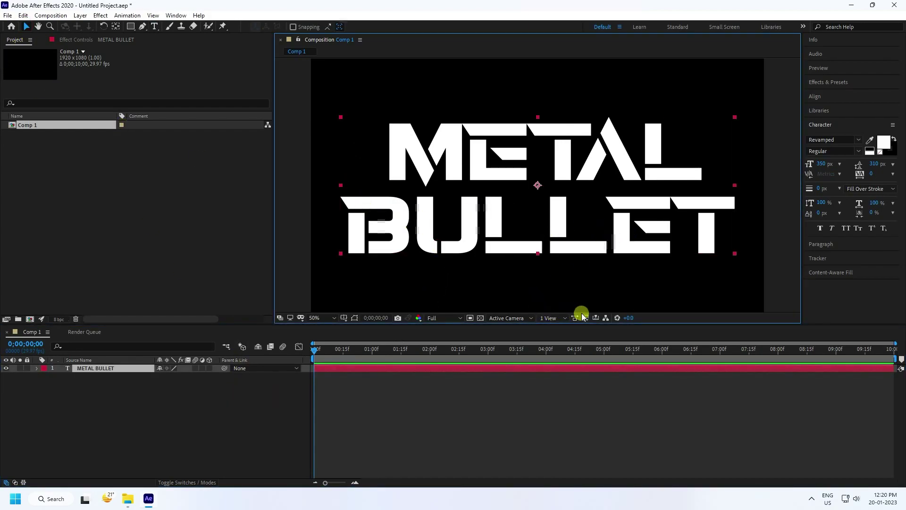
click(158, 410)
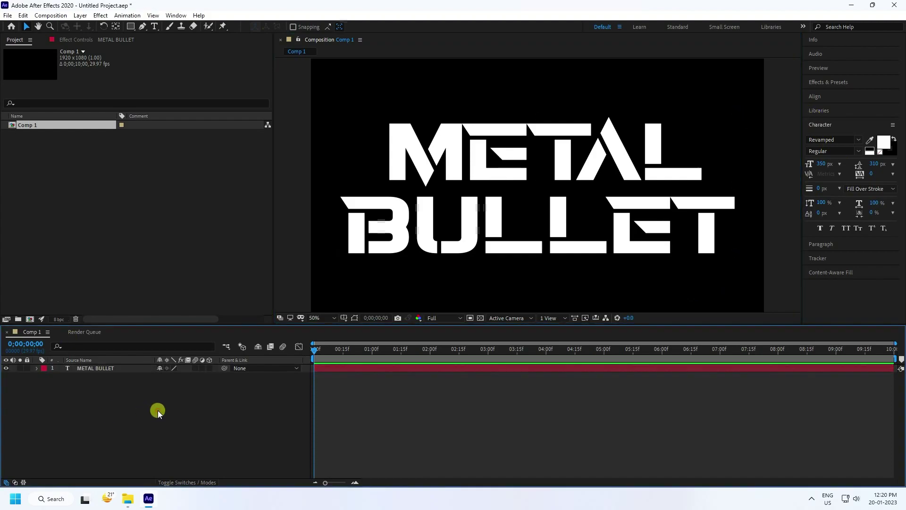
- Create a black solid named E3D above the text and hide the METAL BULLET layer
click(112, 368)
right_click(98, 418)
mouse_move(163, 312)
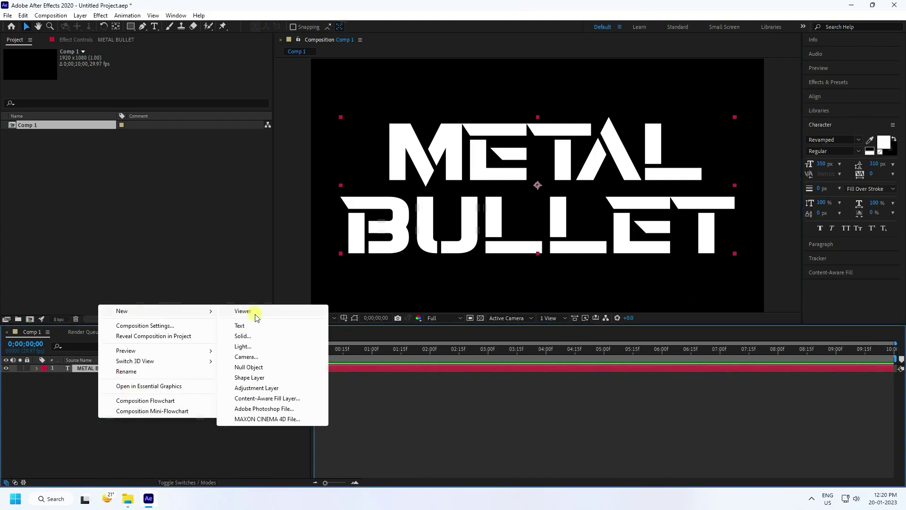
click(242, 339)
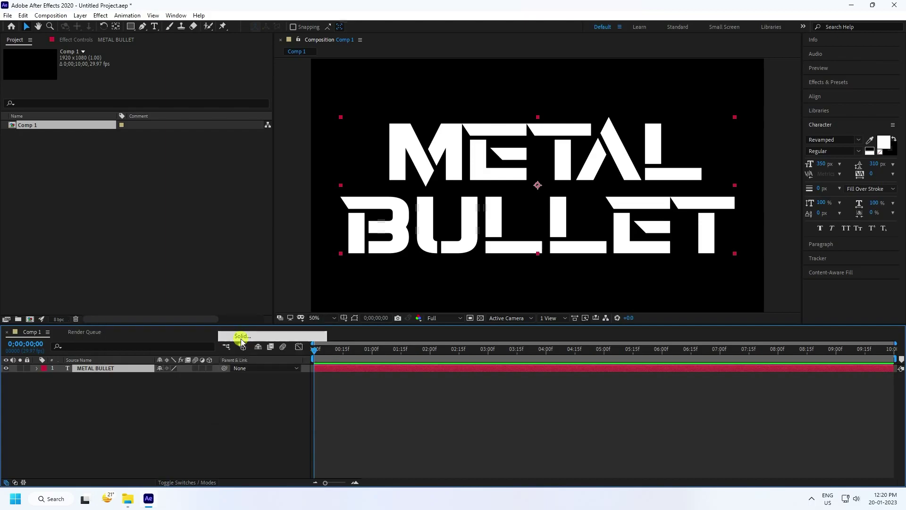
text(E3D)
click(487, 330)
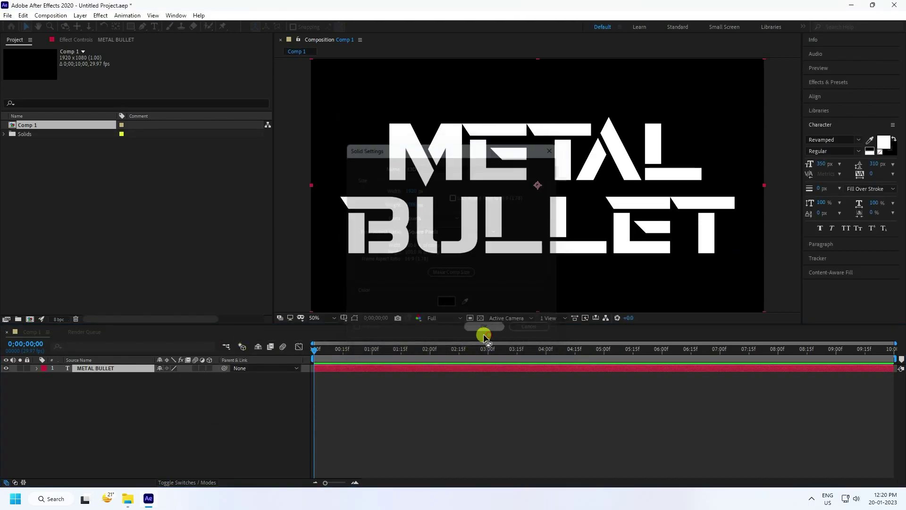
click(95, 376)
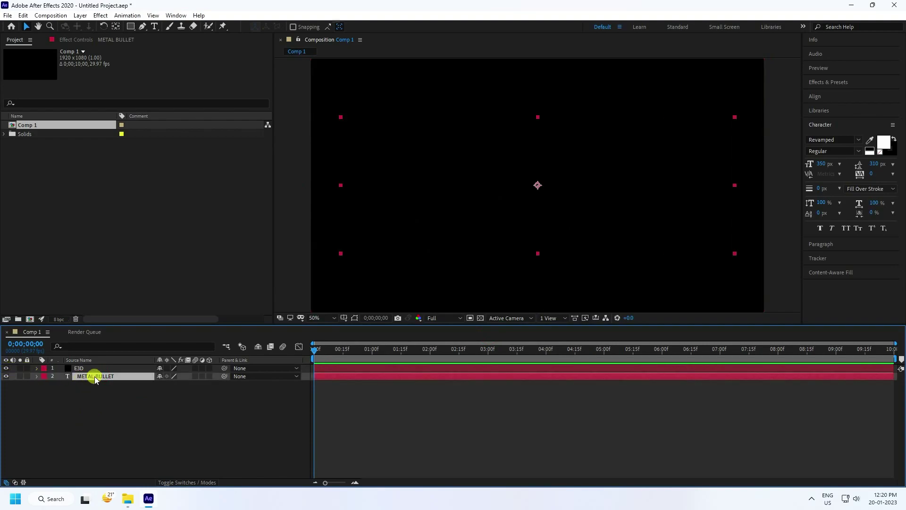
- Import TEXTURE BLUE.mp4 as footage and add it to the Comp 1 timeline
right_click(51, 206)
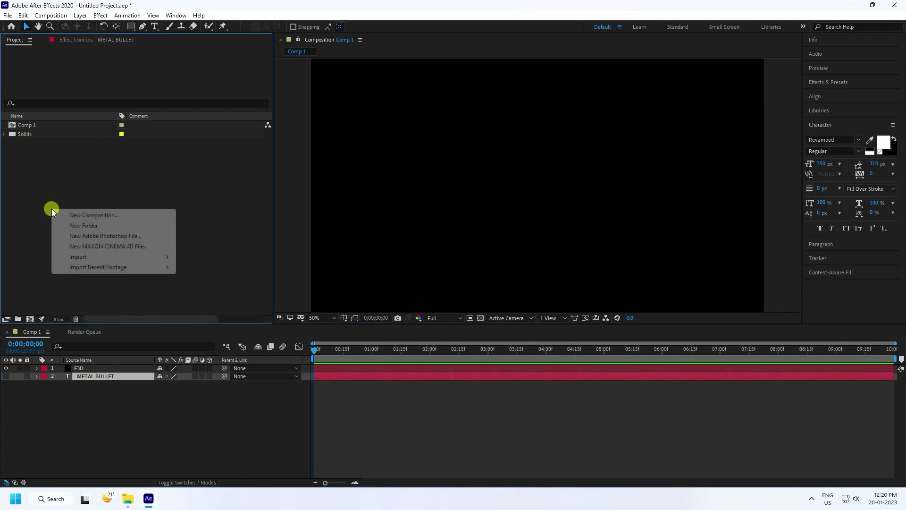
click(89, 257)
click(220, 259)
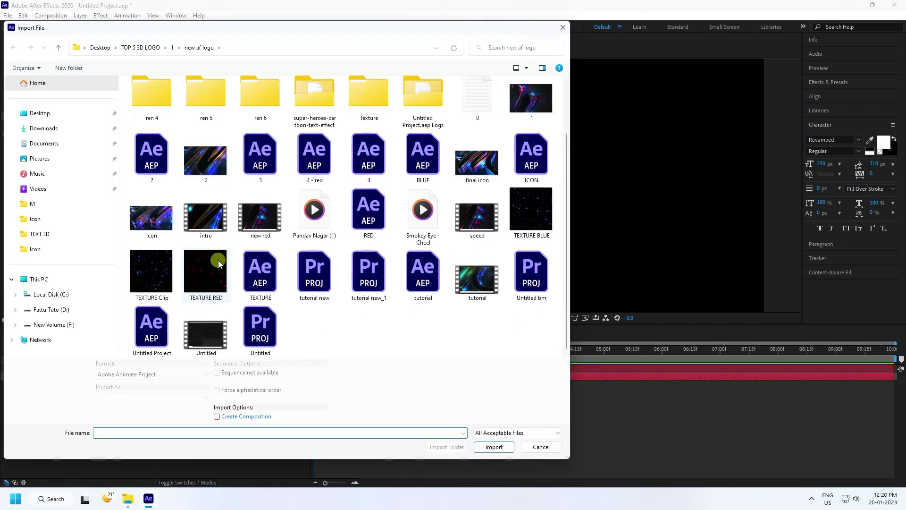
click(157, 289)
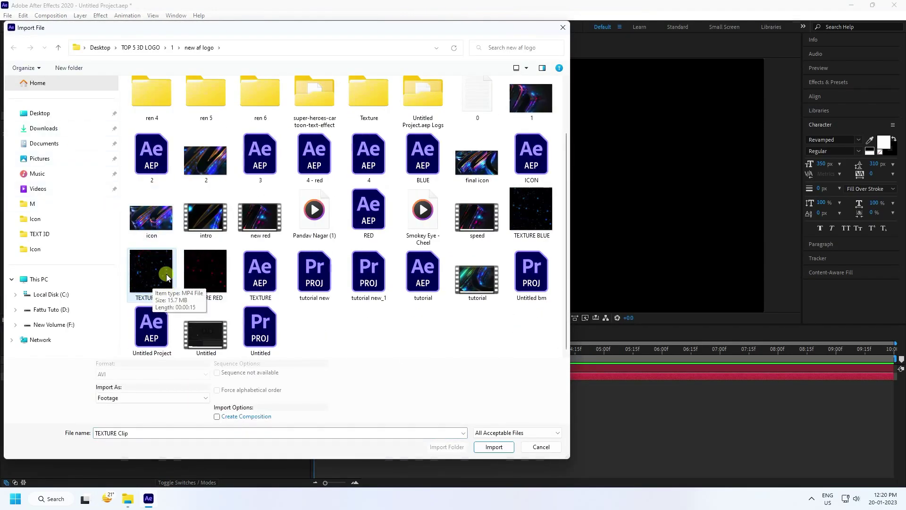
double_click(530, 207)
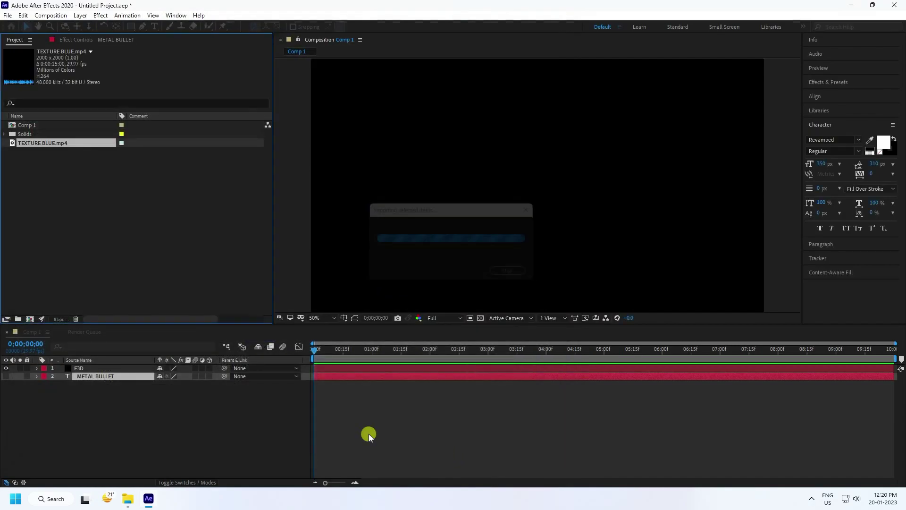
drag(48, 142, 124, 407)
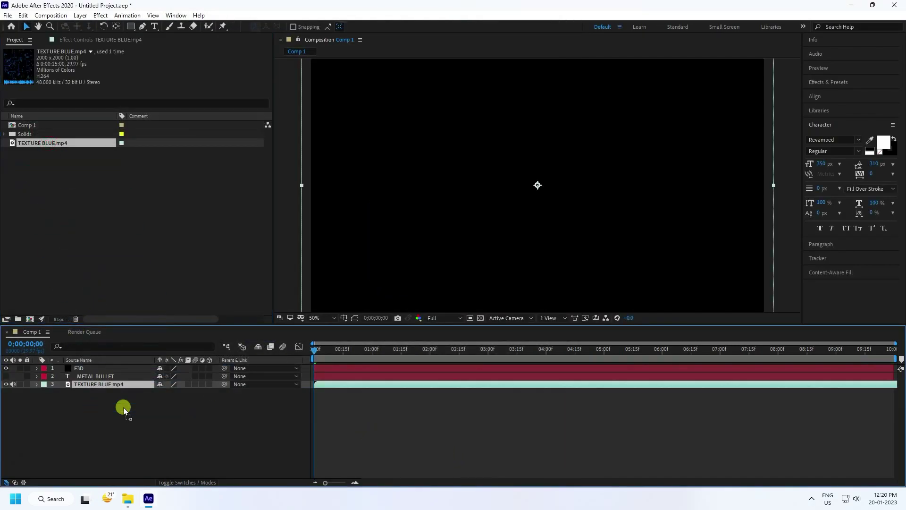
- Preview the TEXTURE BLUE.mp4 layer on top of the stack, and return it to the bottom with its visibility off
drag(92, 367, 92, 364)
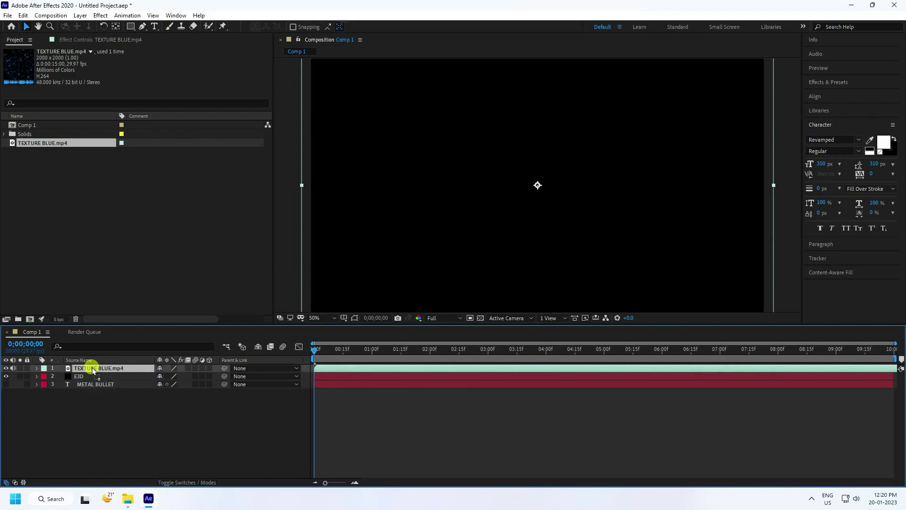
key(space)
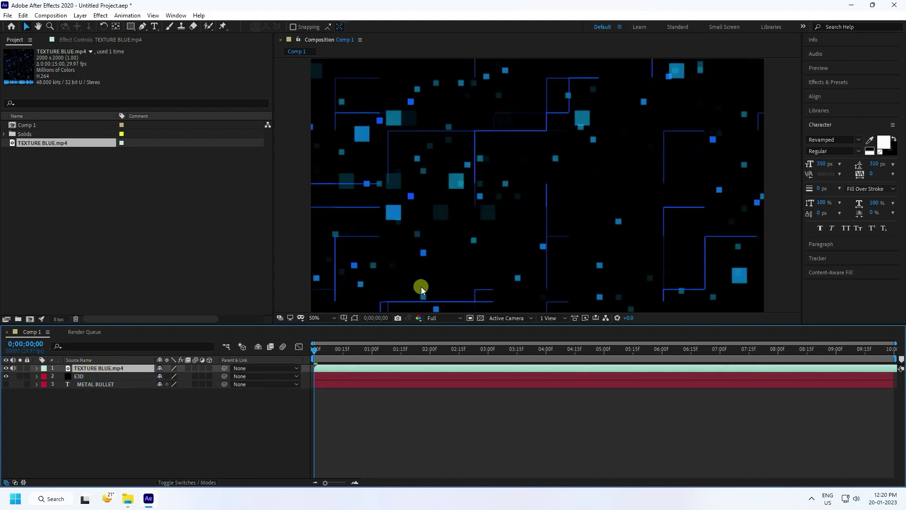
drag(122, 369, 125, 398)
click(5, 384)
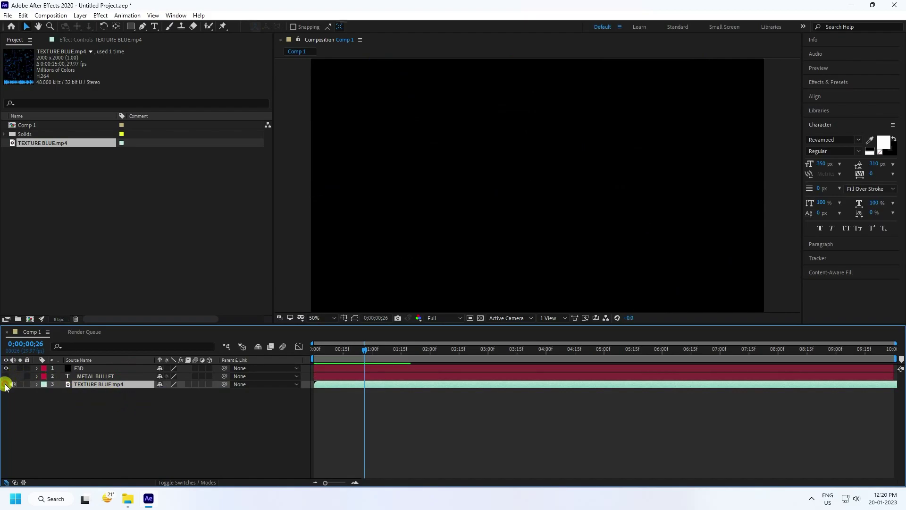
- Apply the Video Copilot Element effect to the E3D solid
click(89, 368)
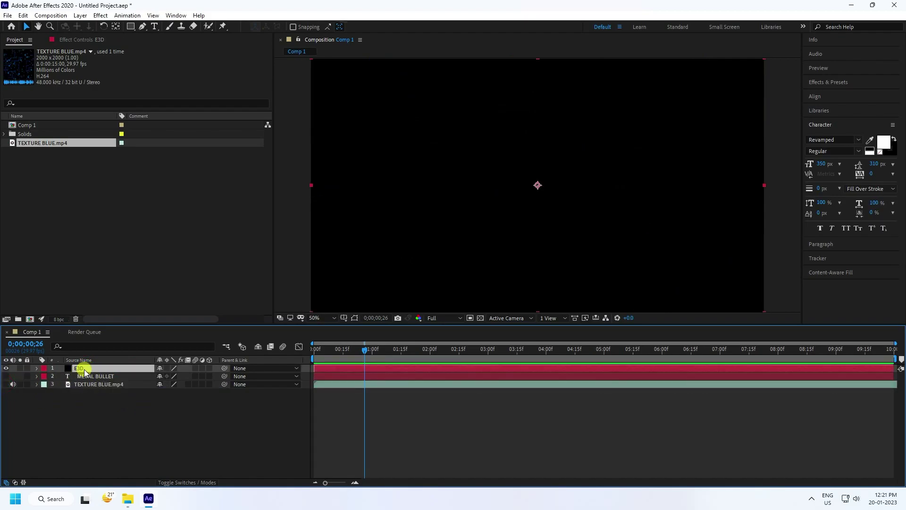
click(100, 15)
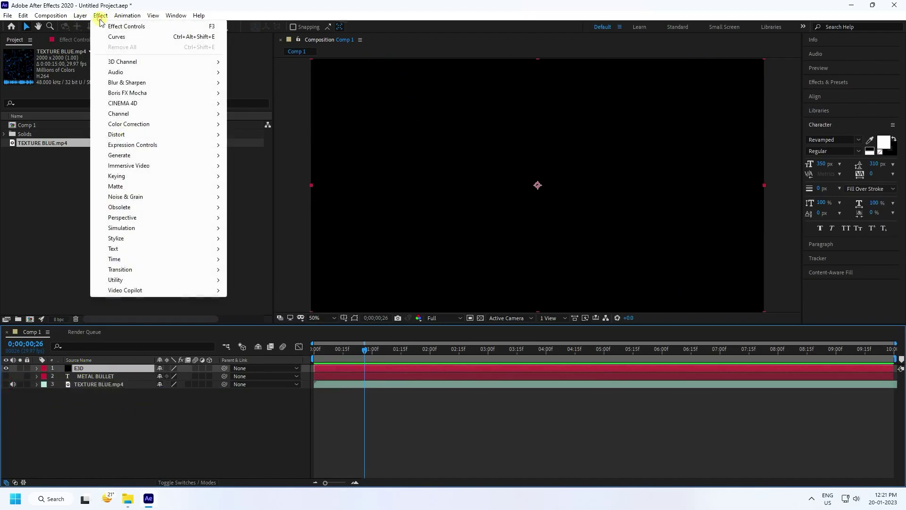
mouse_move(156, 291)
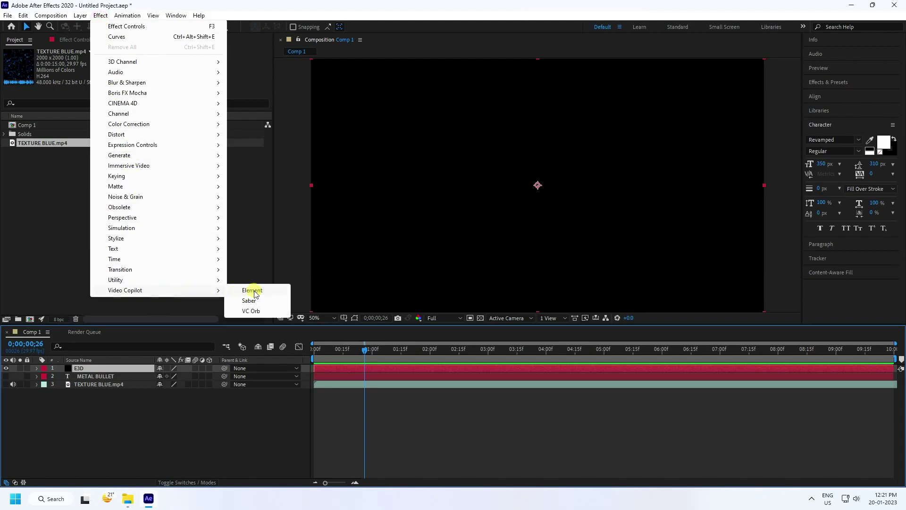
click(252, 290)
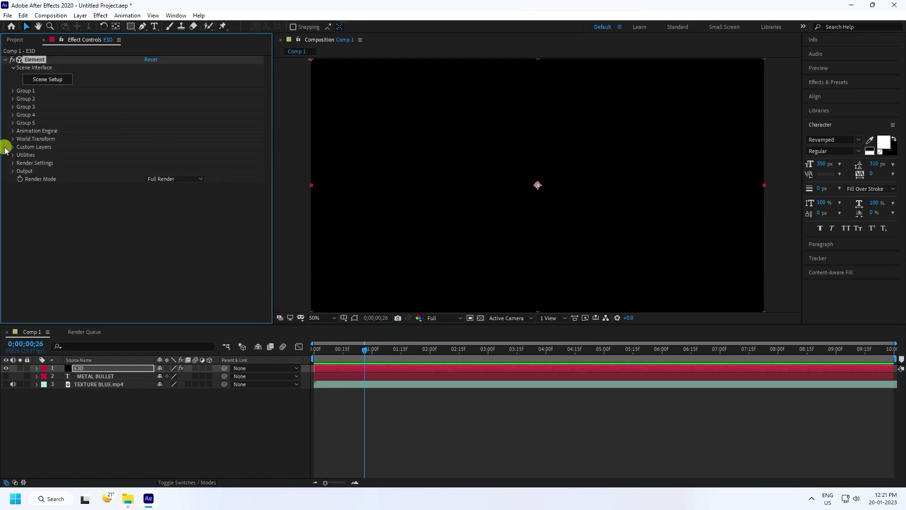
- Set Path Layer 1 in Element's custom text and masks to the METAL BULLET layer
click(13, 147)
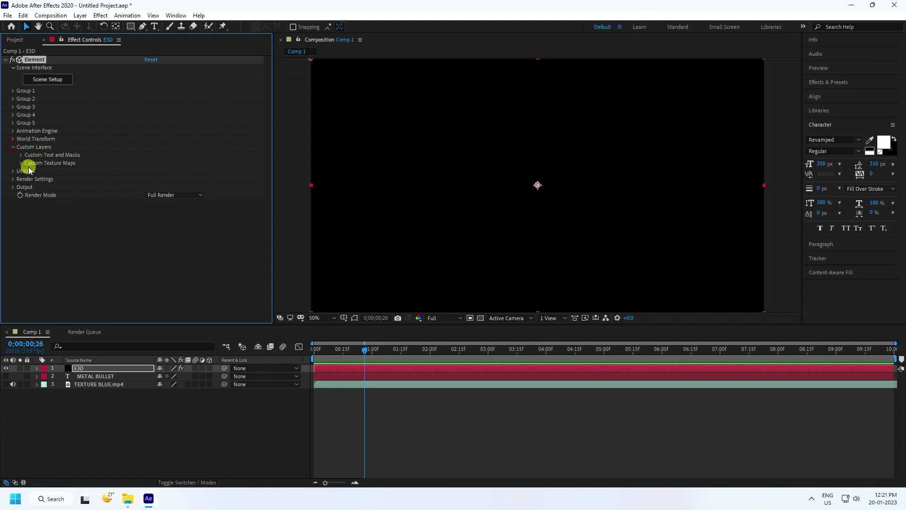
click(20, 155)
click(168, 164)
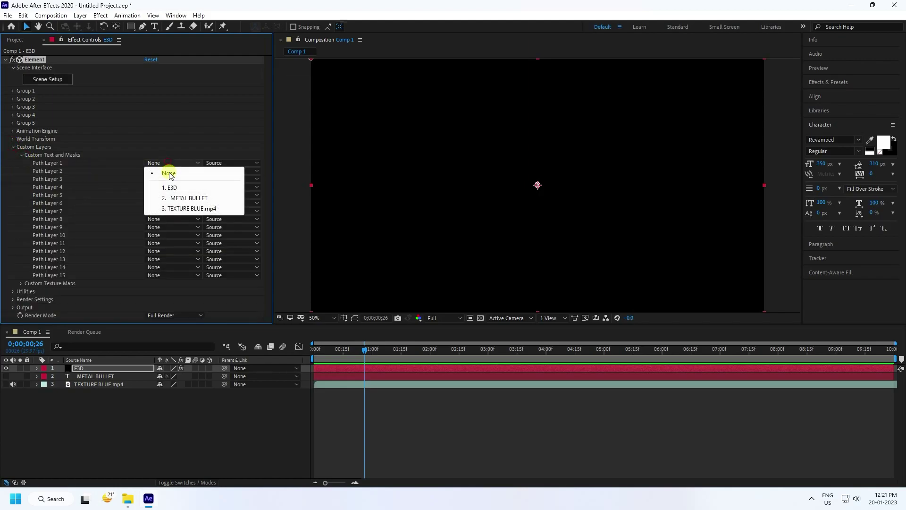
click(182, 198)
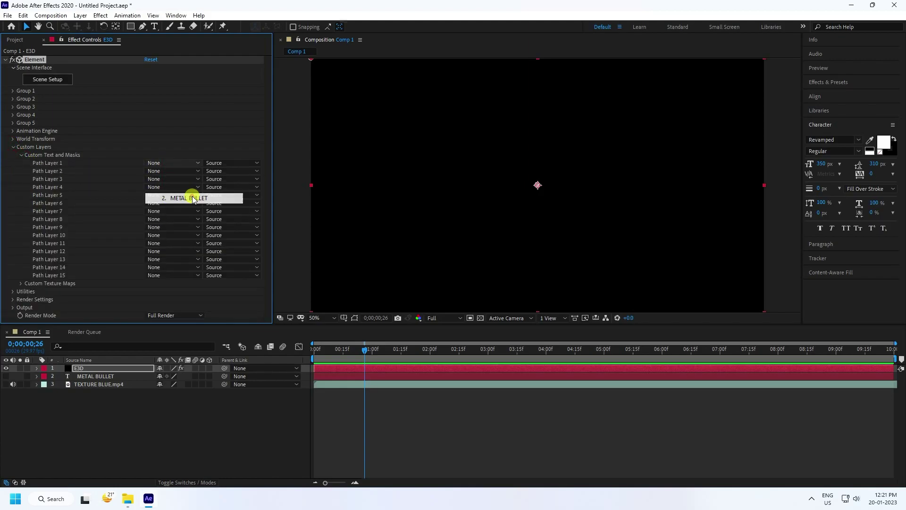
click(21, 155)
- Set Layer 1 in Element's custom texture maps to TEXTURE BLUE.mp4
click(10, 164)
scroll(94, 165, down, 1)
click(162, 159)
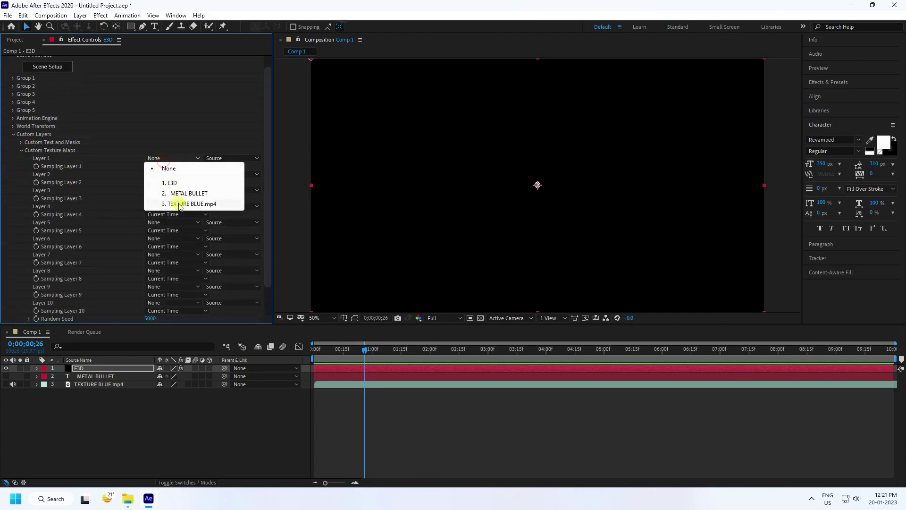
click(179, 205)
click(21, 150)
click(14, 147)
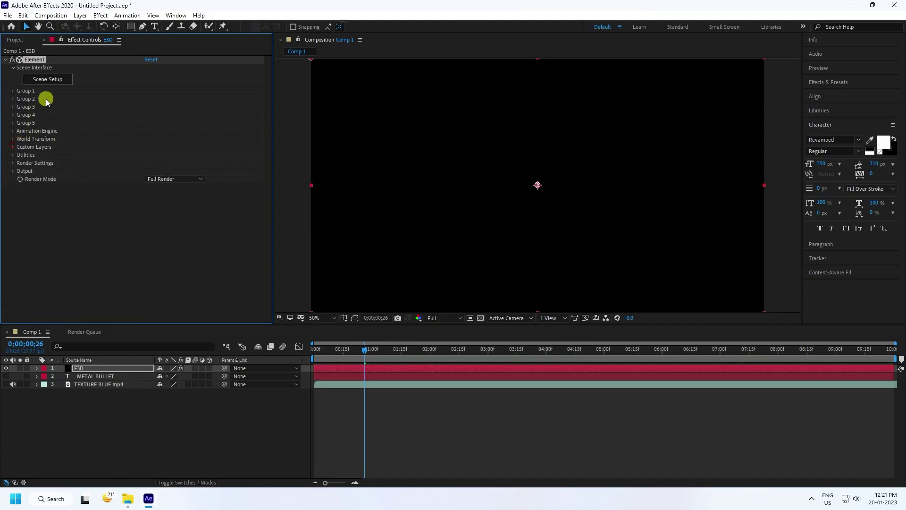
- Open Element's Scene Setup and extrude the METAL BULLET text path into a 3D model
click(37, 81)
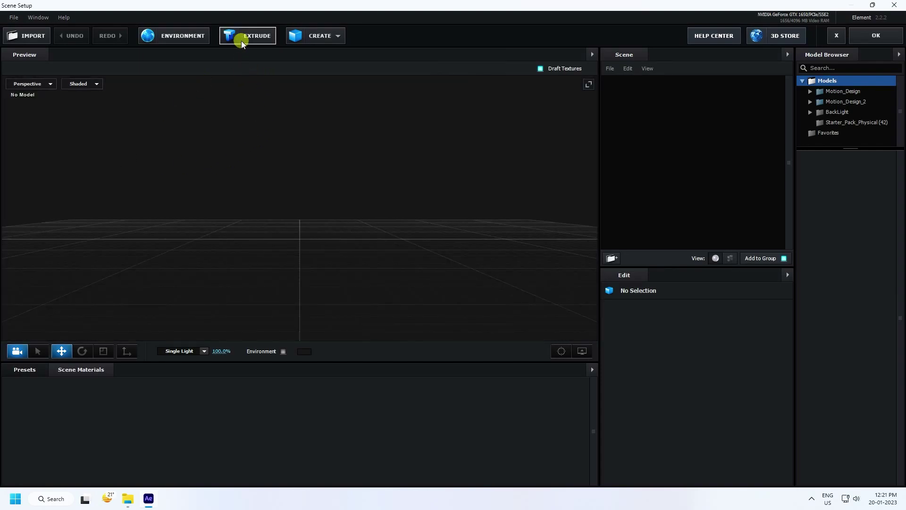
click(251, 38)
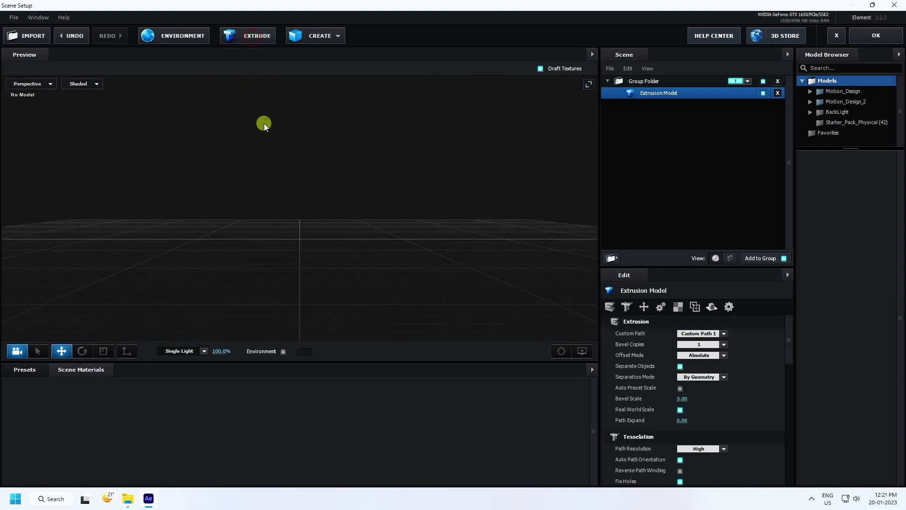
drag(302, 235, 362, 227)
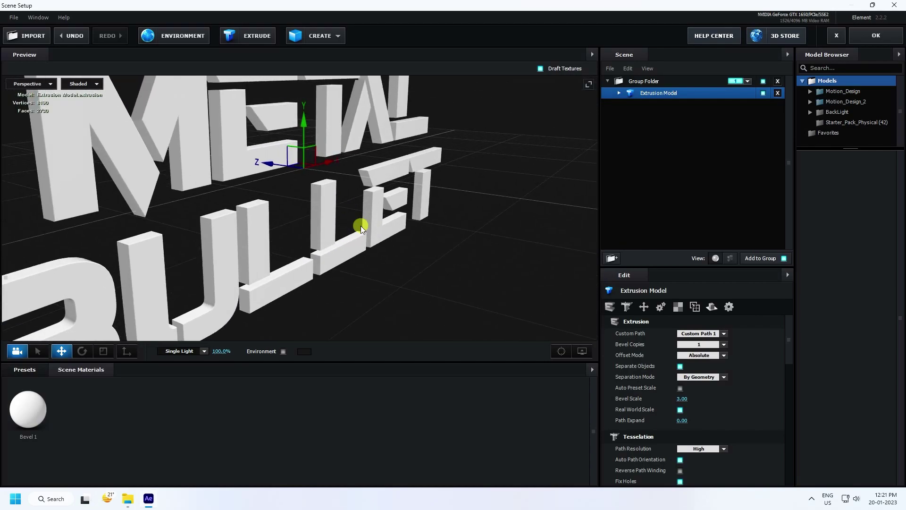
- Set the extrusion model's path resolution to Extreme
click(725, 449)
click(724, 442)
drag(261, 244, 316, 252)
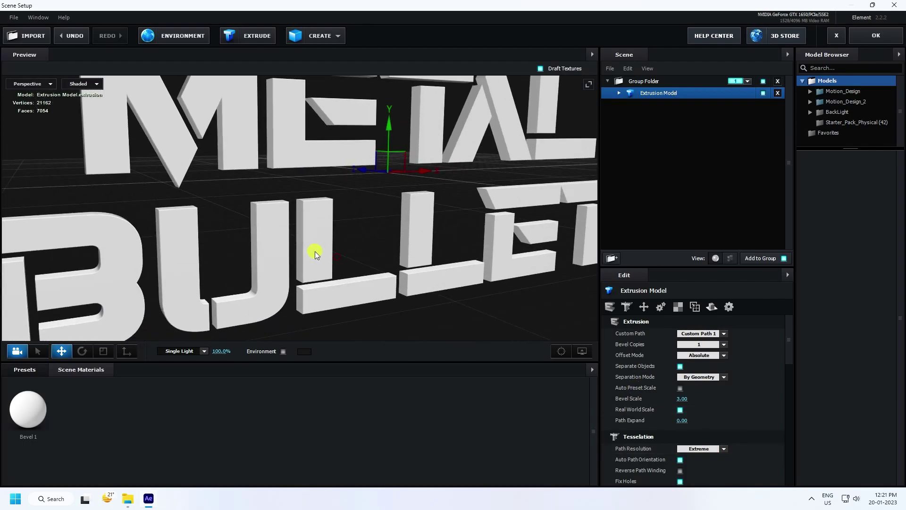
drag(208, 235, 267, 249)
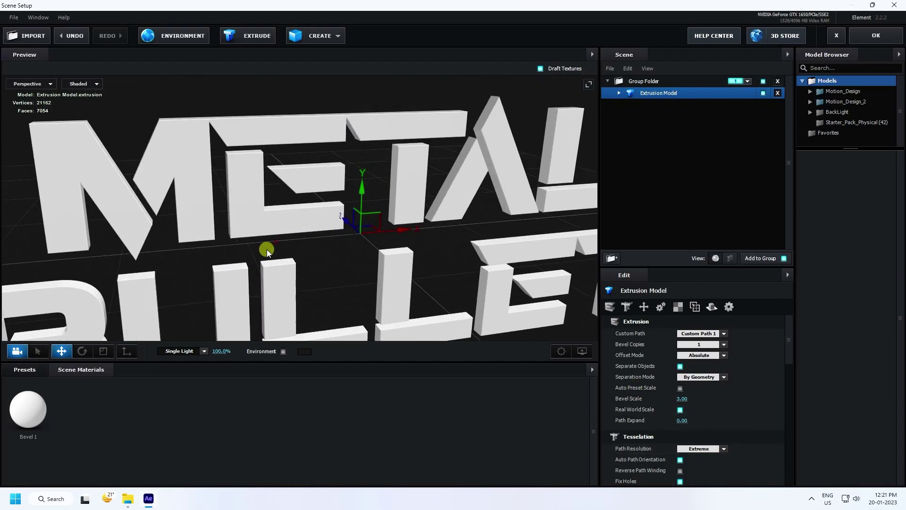
- Apply the Blue bevel preset from the Physical bevels to the extruded text
click(24, 369)
click(21, 385)
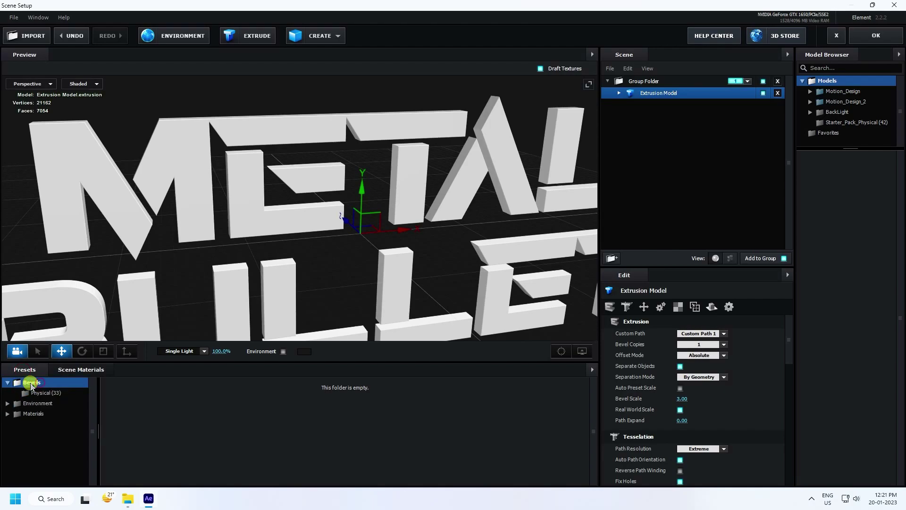
click(37, 392)
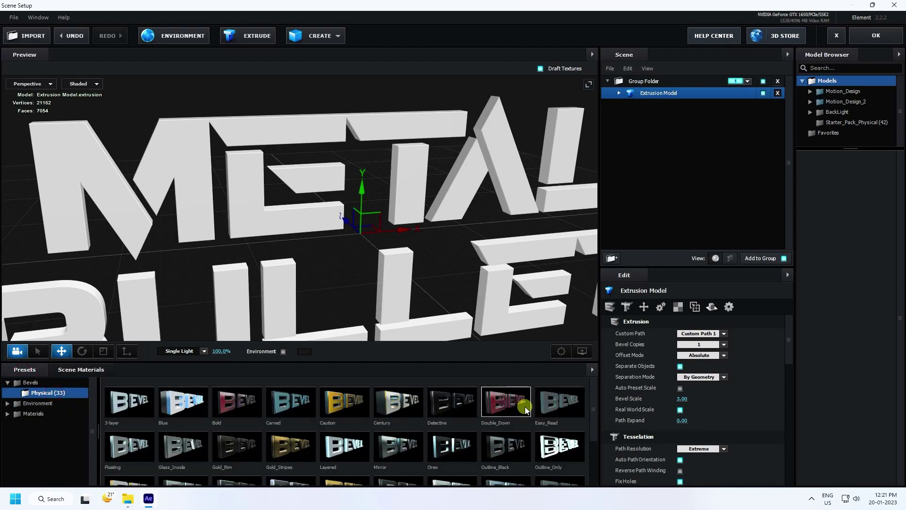
click(175, 407)
scroll(299, 238, up, 5)
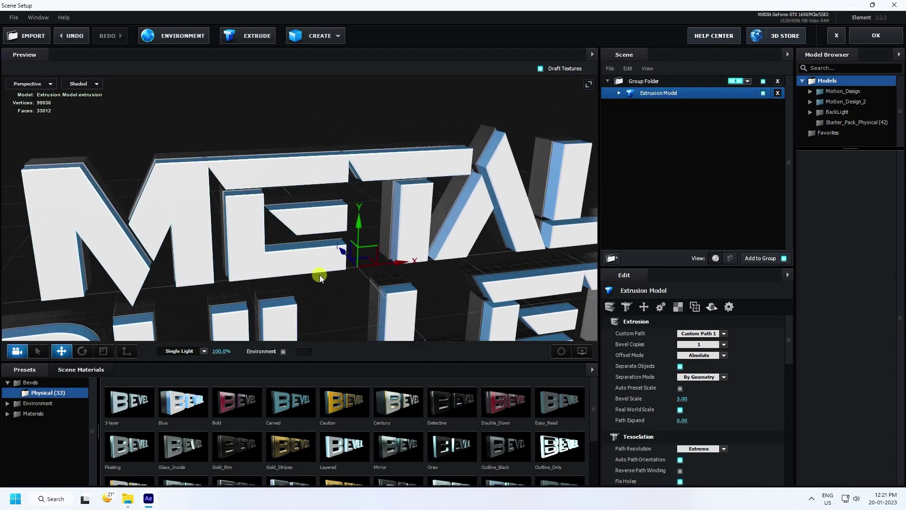
drag(300, 313, 267, 342)
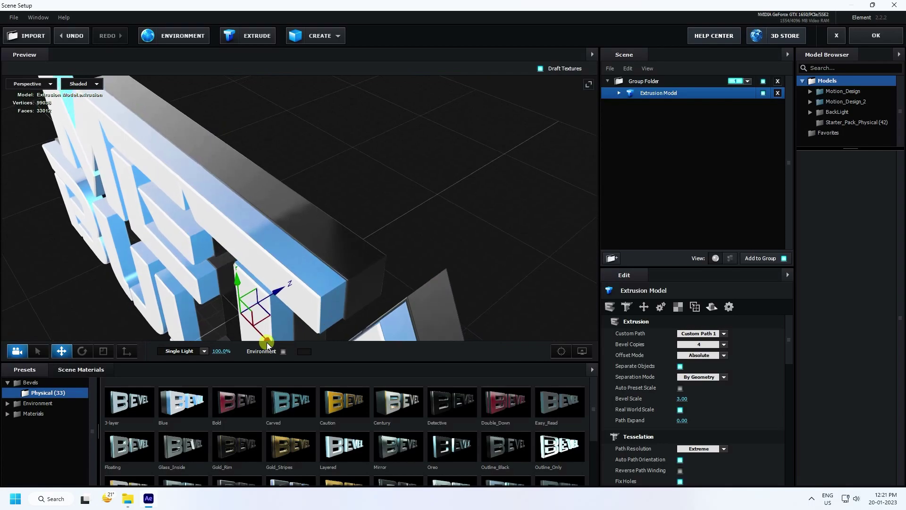
- Expand the Extrusion Model in the scene and enable its fourth bevel, Paint
click(619, 93)
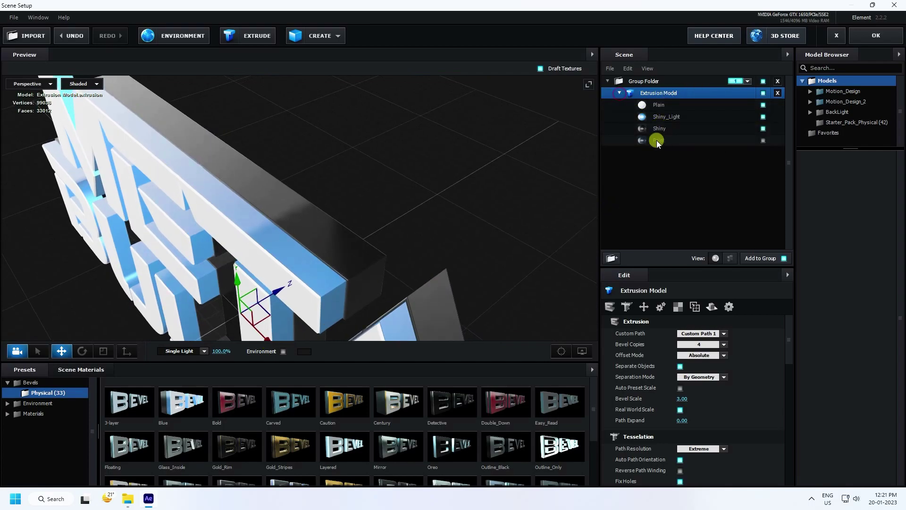
click(763, 140)
mouse_move(372, 187)
mouse_down()
mouse_move(479, 194)
mouse_move(416, 180)
mouse_move(411, 141)
mouse_move(396, 125)
mouse_move(470, 196)
mouse_move(488, 194)
mouse_move(455, 171)
mouse_move(410, 166)
mouse_move(427, 178)
mouse_up()
scroll(265, 199, up, 2)
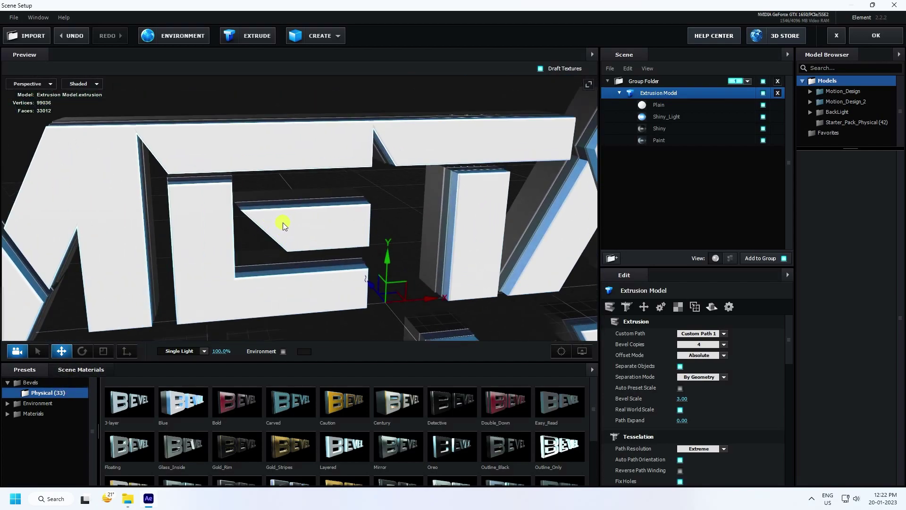
- Assign the metal_crusted_02 material from the Pro_Shaders_2 Metal presets to the Shiny and Plain bevels
click(32, 414)
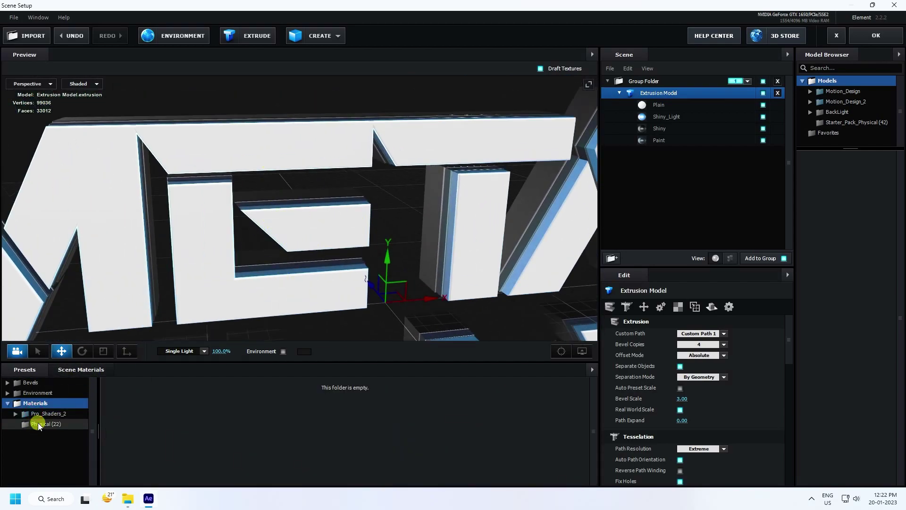
click(44, 414)
scroll(63, 417, down, 1)
click(42, 430)
scroll(273, 415, down, 1)
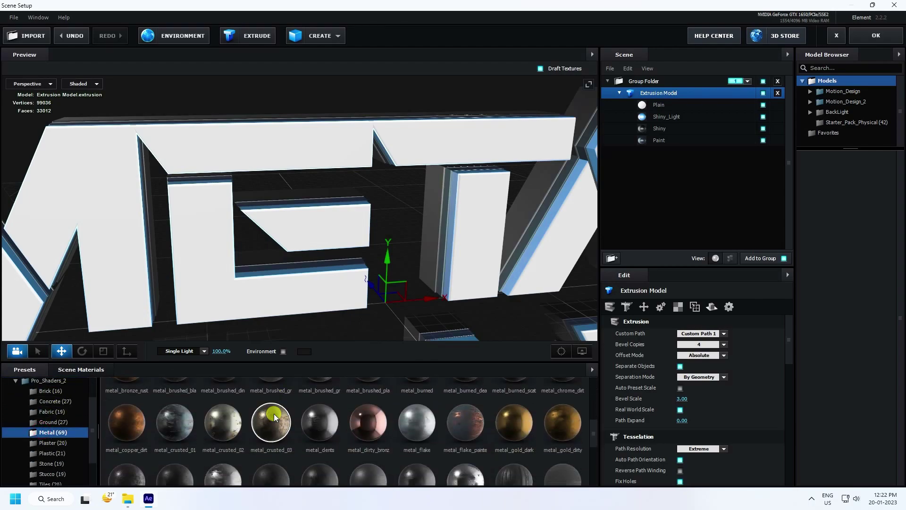
drag(210, 452, 470, 323)
drag(375, 235, 319, 250)
click(763, 129)
click(763, 129)
drag(242, 415, 654, 126)
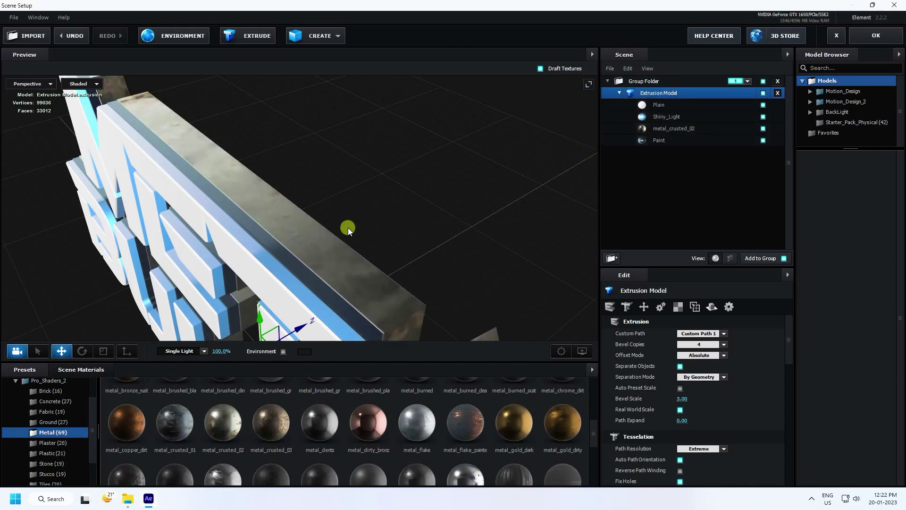
drag(348, 228, 349, 228)
drag(204, 424, 170, 302)
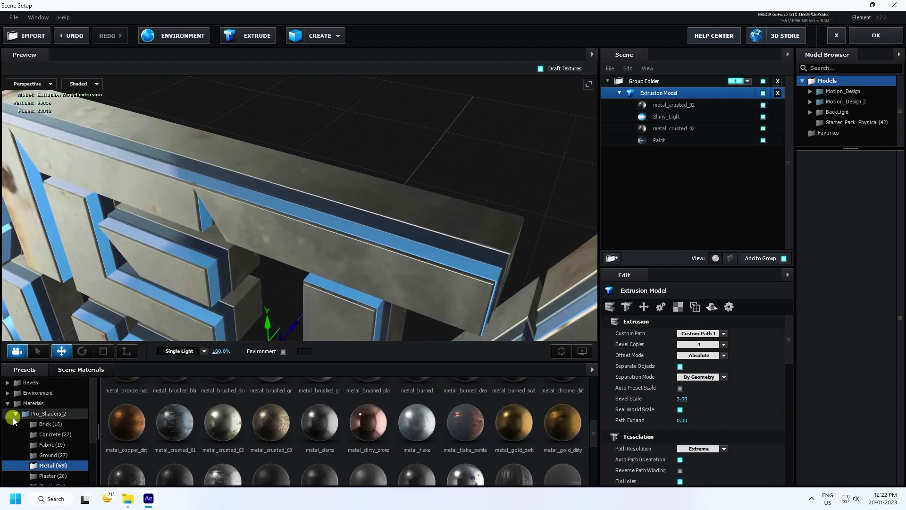
- Replace the Shiny_Light bevel material with Bright_Light from the Physical materials
click(13, 414)
click(16, 413)
click(23, 423)
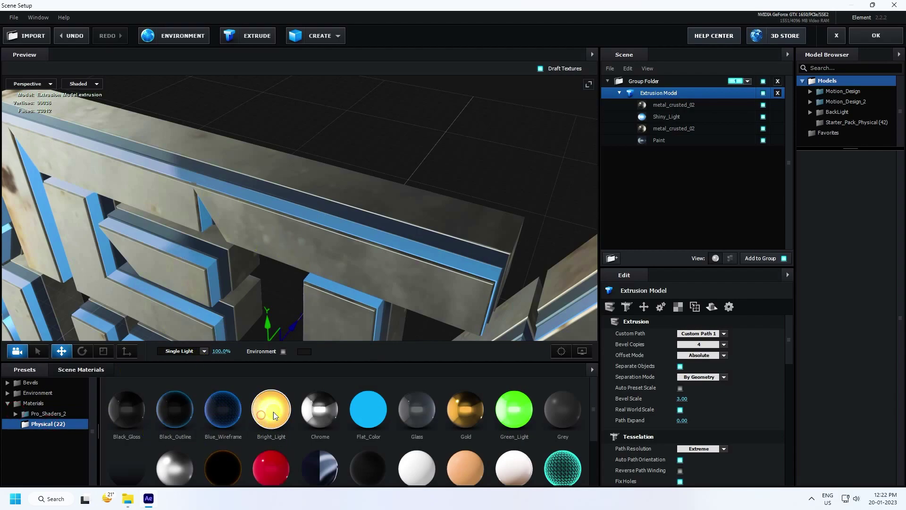
drag(272, 415, 667, 116)
drag(322, 160, 329, 208)
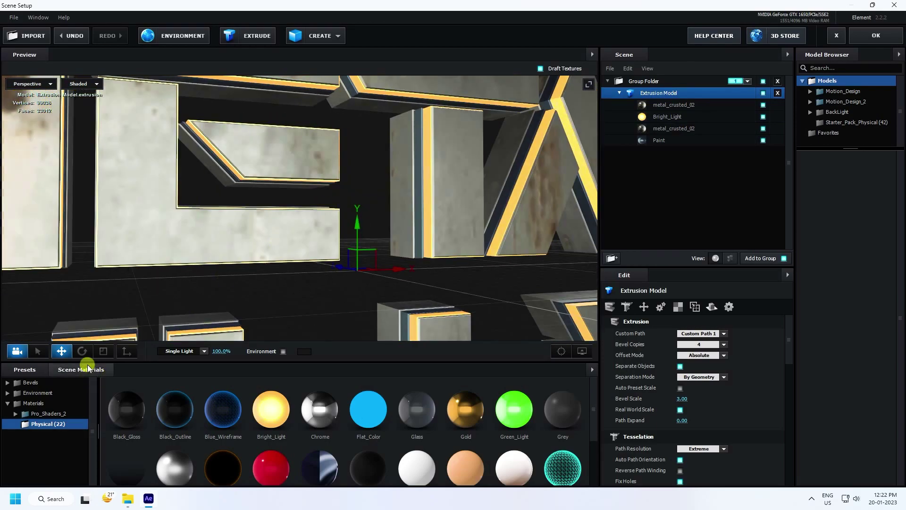
- Remove the unused materials from the scene and create a new material
click(87, 367)
right_click(285, 457)
click(304, 477)
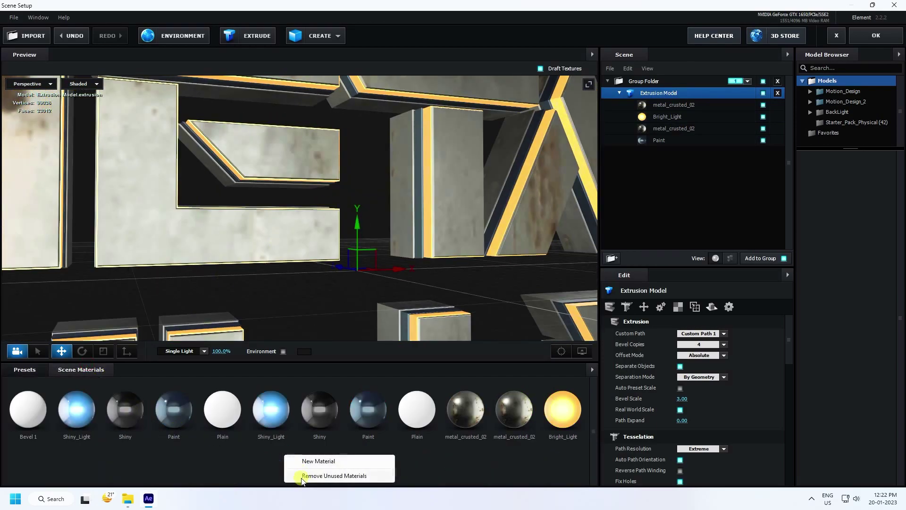
right_click(272, 415)
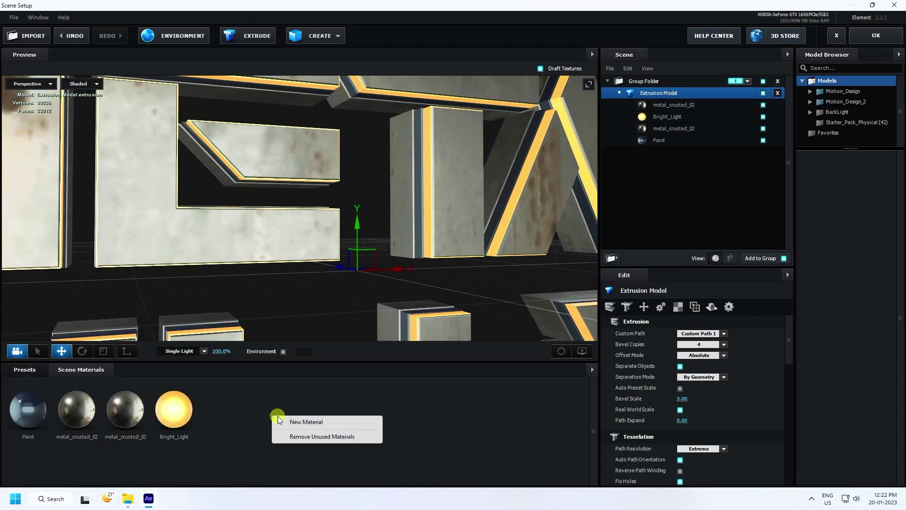
click(292, 422)
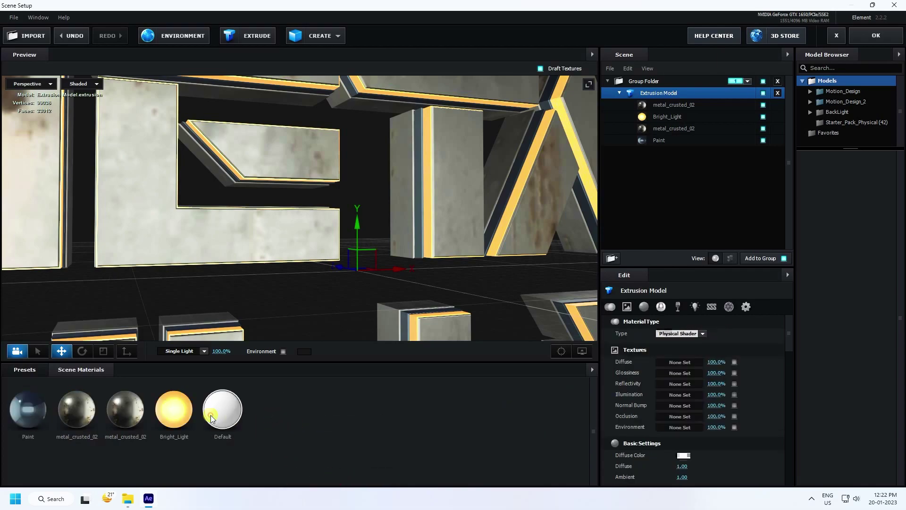
- Set the new material's Illumination texture to Custom Layer 1, TEXTURE BLUE.mp4, with brightness at 150%
click(662, 395)
click(678, 317)
click(701, 331)
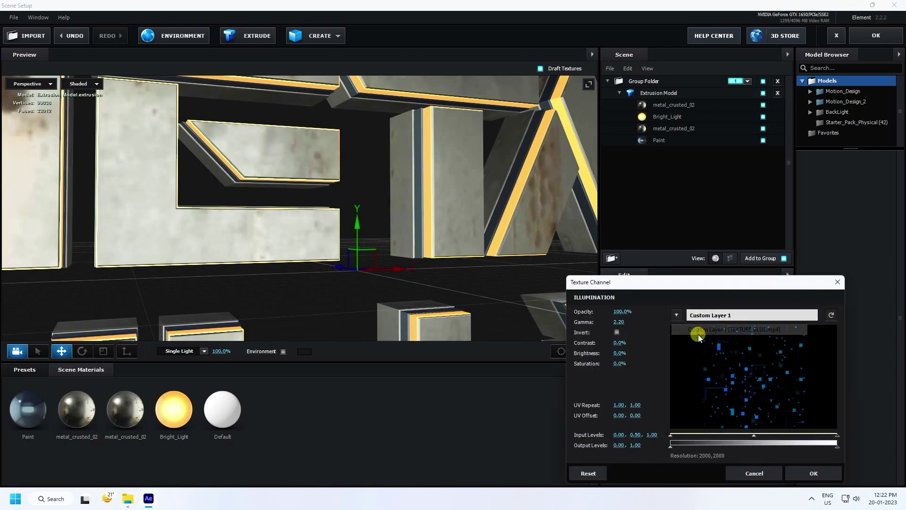
click(620, 353)
text(150)
key(Return)
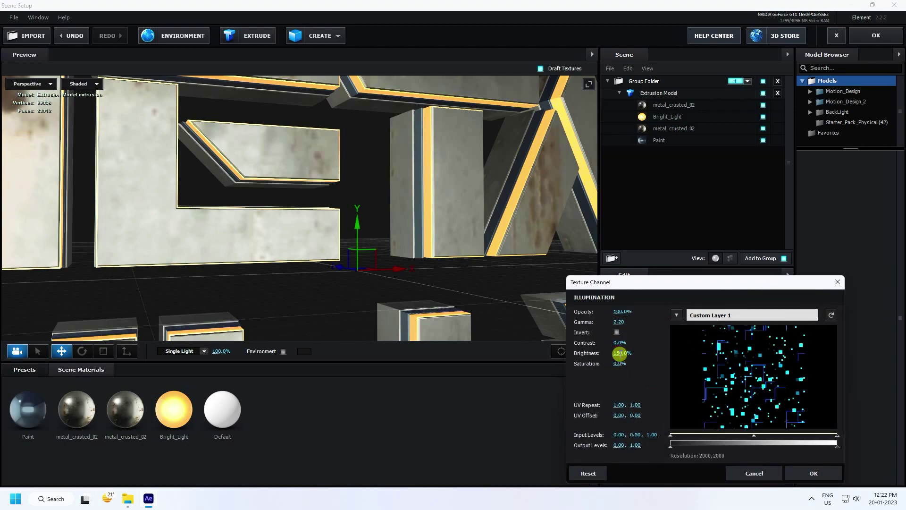
click(827, 472)
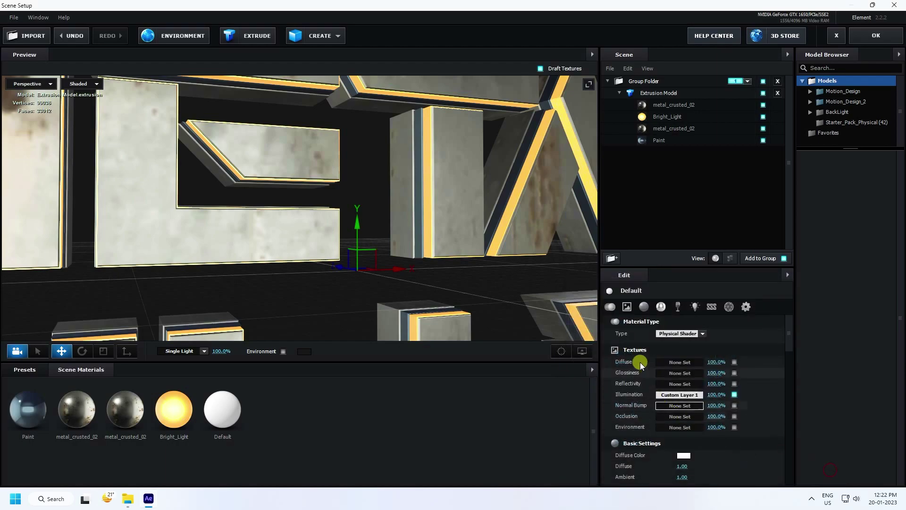
- Set the new material's Diffuse texture to Custom Layer 1 with brightness at 150%
click(666, 358)
click(676, 306)
click(699, 318)
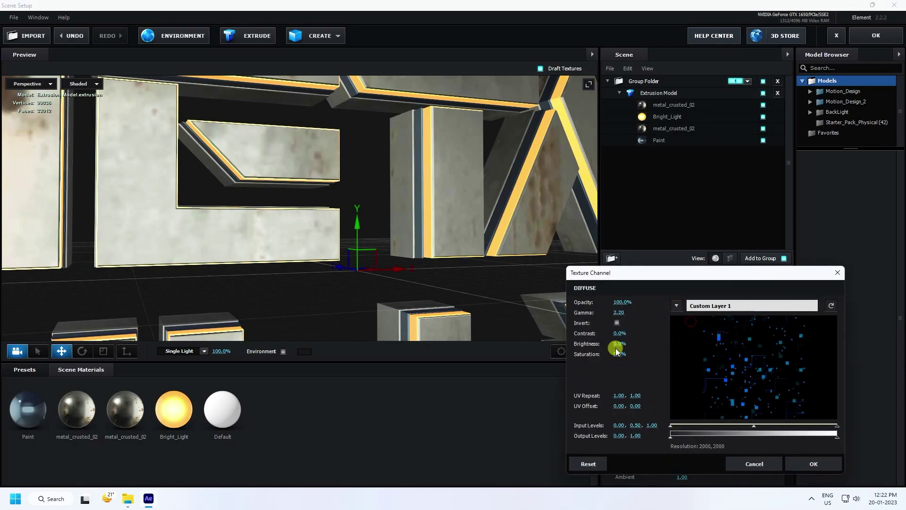
text(150)
key(Return)
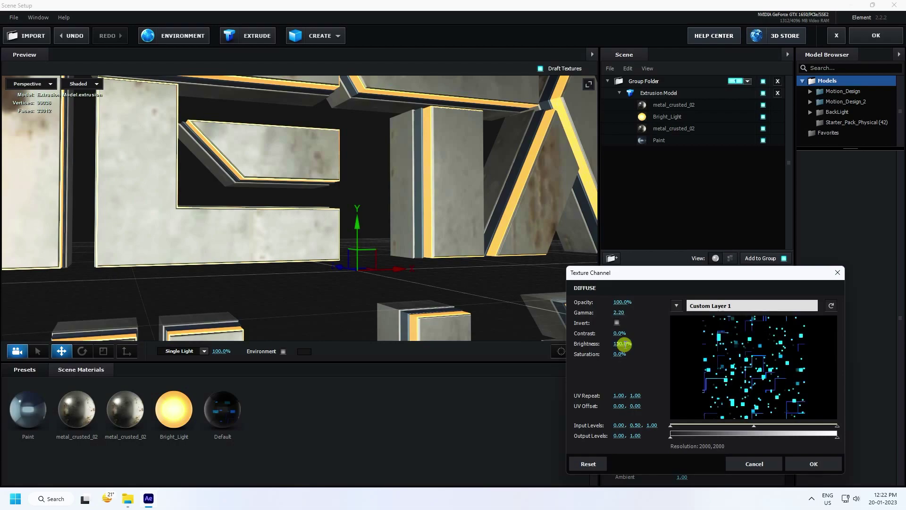
click(814, 464)
- Set the new material's illumination intensity to 150%
scroll(697, 416, down, 3)
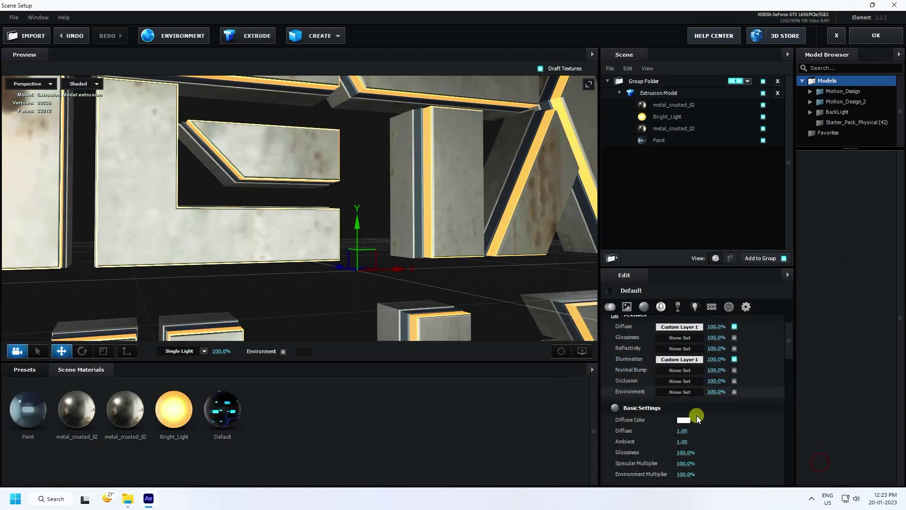
scroll(697, 416, down, 4)
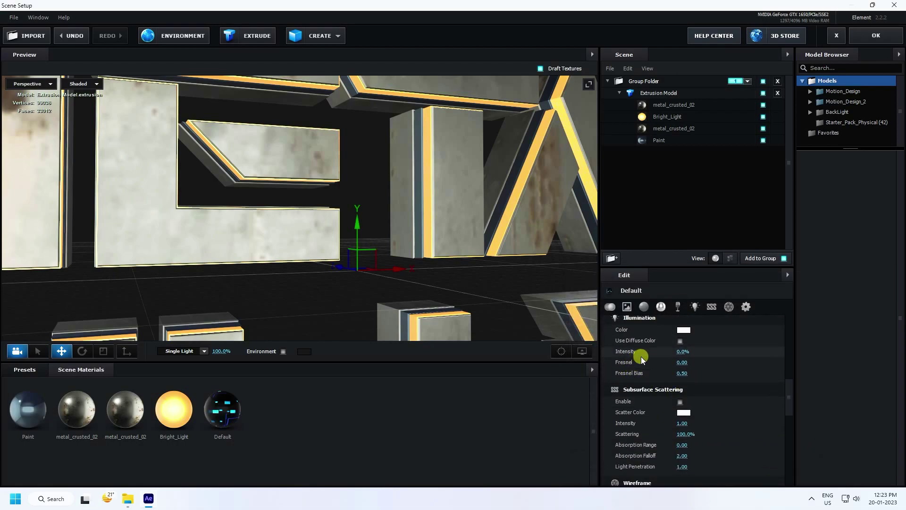
text(50)
key(Return)
- Replace the Paint bevel material with the new blue-textured Default material
drag(381, 246, 362, 212)
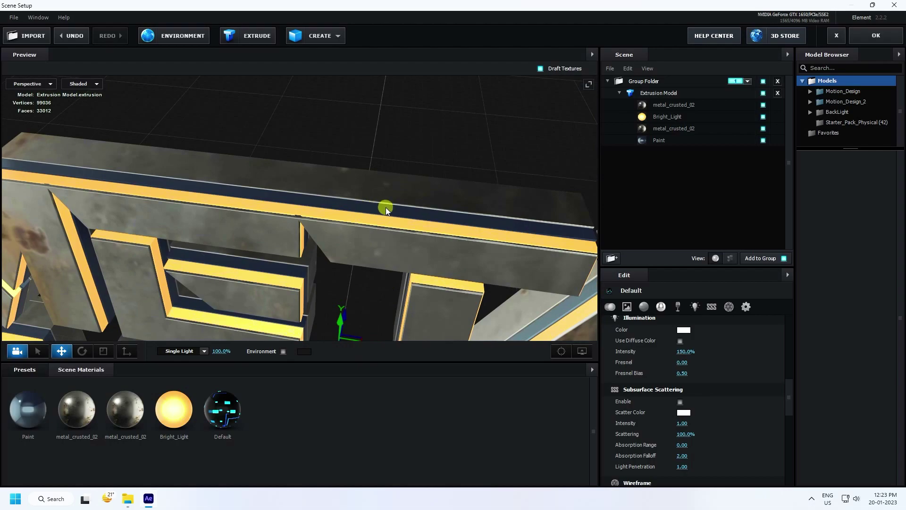
mouse_move(242, 412)
mouse_down()
mouse_move(452, 237)
mouse_move(647, 140)
mouse_up()
mouse_move(550, 149)
mouse_down()
mouse_move(384, 214)
mouse_move(339, 256)
mouse_move(379, 240)
mouse_move(379, 254)
mouse_move(293, 193)
mouse_move(374, 196)
mouse_move(338, 222)
mouse_move(330, 200)
mouse_up()
- Set the Extrusion Model's UV Repeat to 6.00 in both directions
click(660, 93)
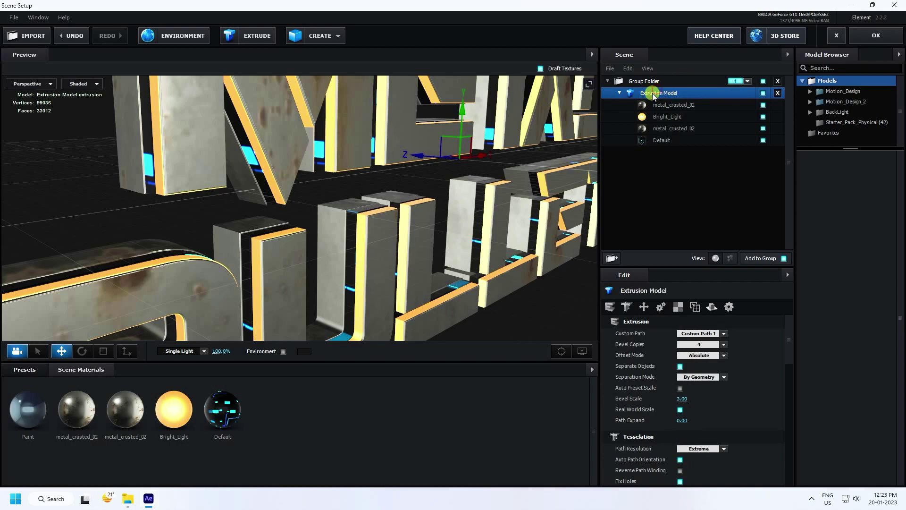
click(679, 308)
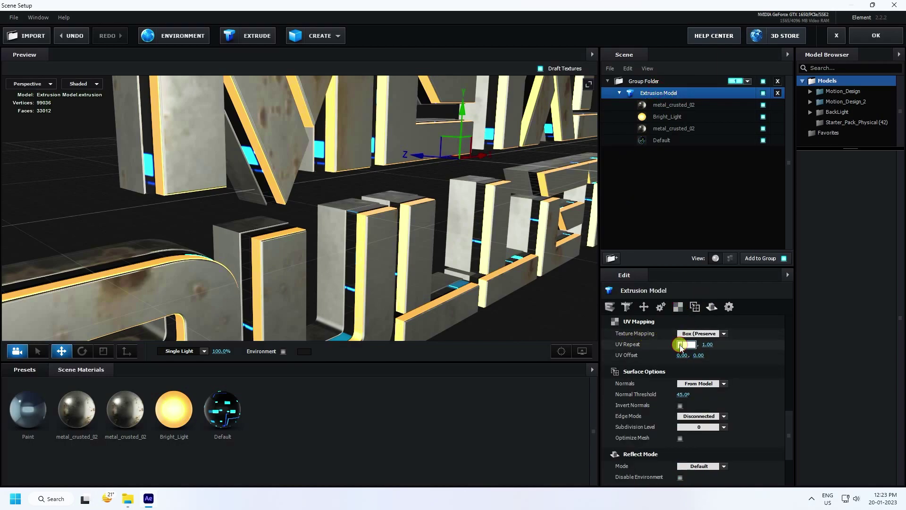
text(6)
key(Return)
text(6)
key(Return)
drag(412, 262, 380, 183)
- Change both UV Repeat values of the Extrusion Model to 7.00
click(776, 337)
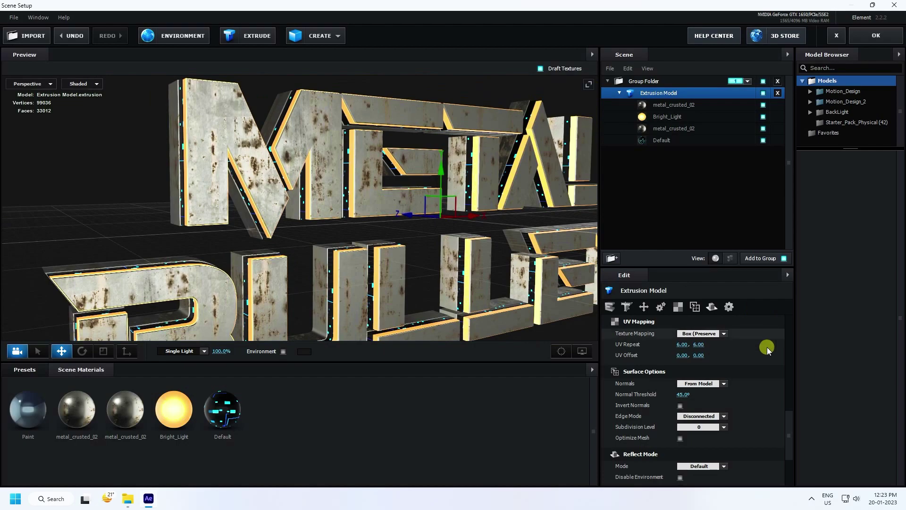
text(7)
key(Return)
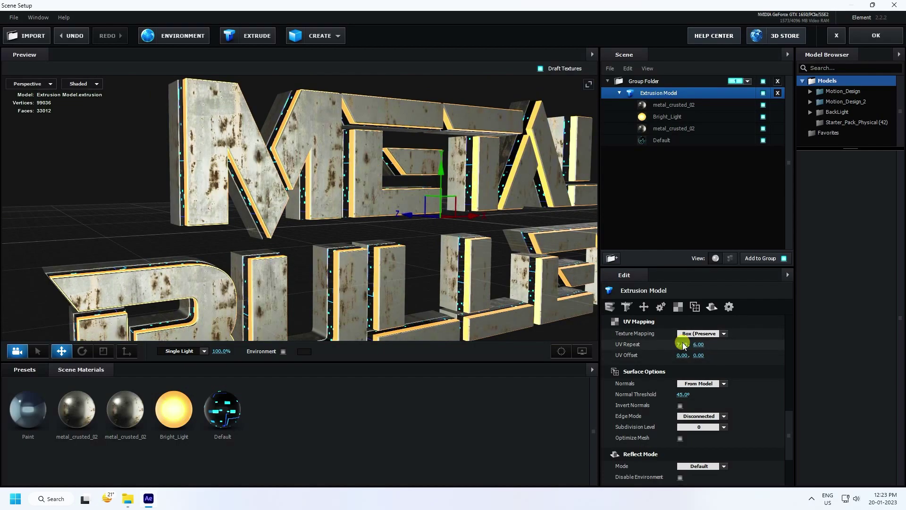
click(701, 345)
text(7)
key(Return)
- Scale the Extrusion Model along its depth axis to adjust the thickness of the text
mouse_move(331, 264)
mouse_down()
mouse_move(230, 120)
mouse_move(274, 213)
mouse_move(320, 253)
mouse_move(317, 206)
mouse_move(330, 211)
mouse_move(304, 233)
mouse_move(265, 214)
mouse_move(255, 222)
mouse_move(265, 242)
mouse_move(287, 217)
mouse_move(320, 230)
mouse_move(281, 233)
mouse_move(329, 194)
mouse_move(307, 217)
mouse_up()
click(103, 351)
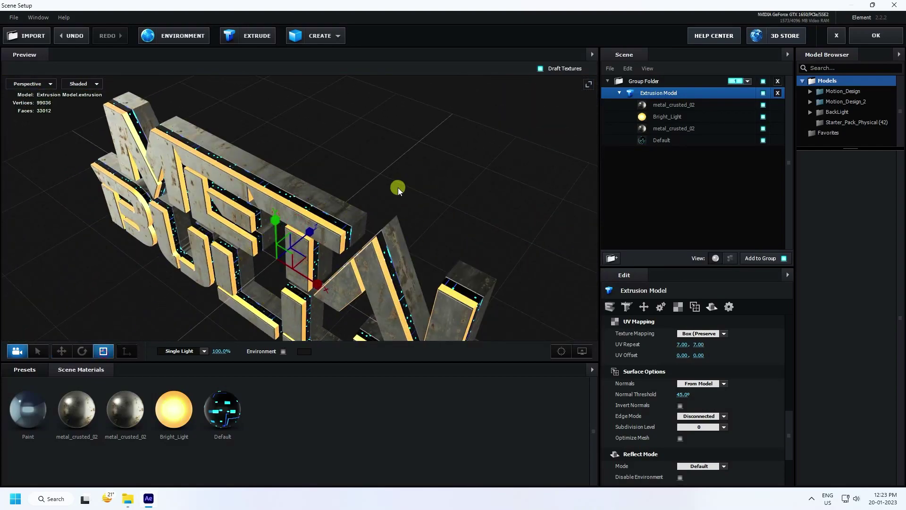
drag(409, 201, 341, 225)
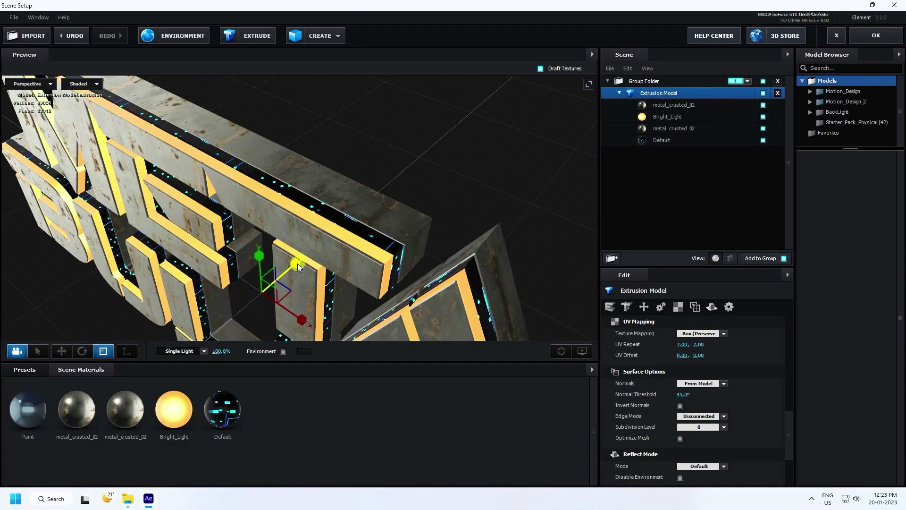
drag(297, 263, 308, 260)
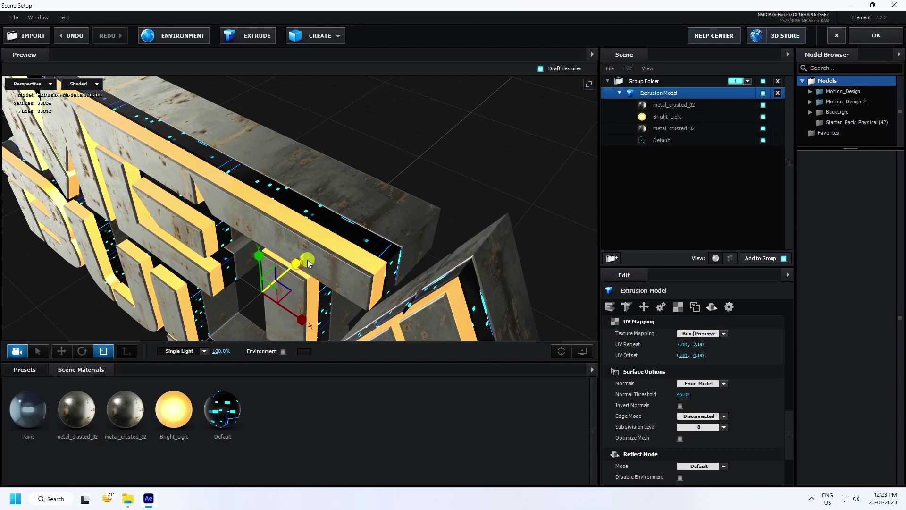
click(61, 351)
mouse_move(279, 183)
mouse_down()
mouse_move(283, 208)
mouse_move(329, 188)
mouse_move(283, 214)
mouse_up()
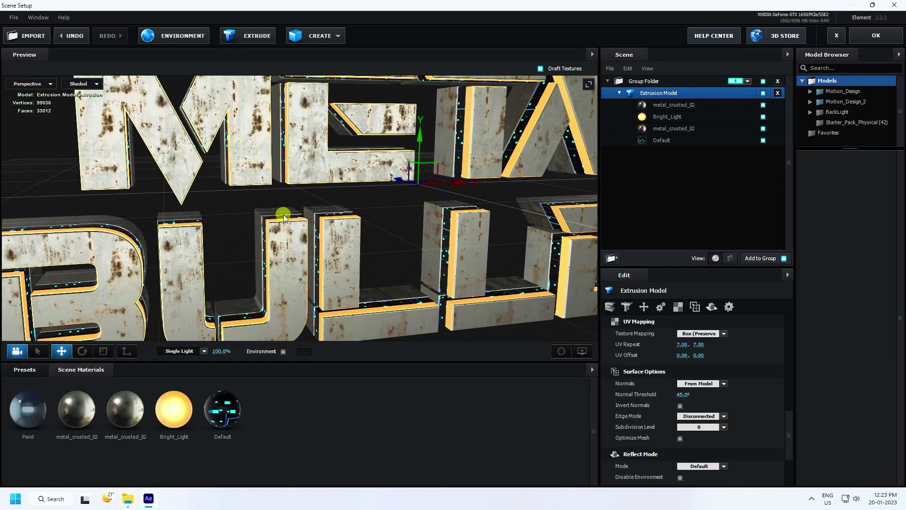
- Set the scene preview lighting to 360
click(182, 352)
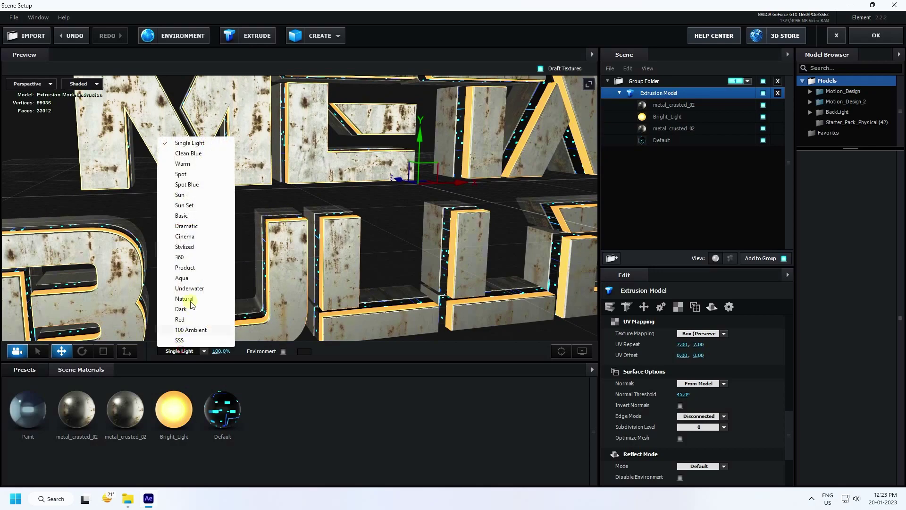
click(184, 258)
click(179, 354)
click(183, 255)
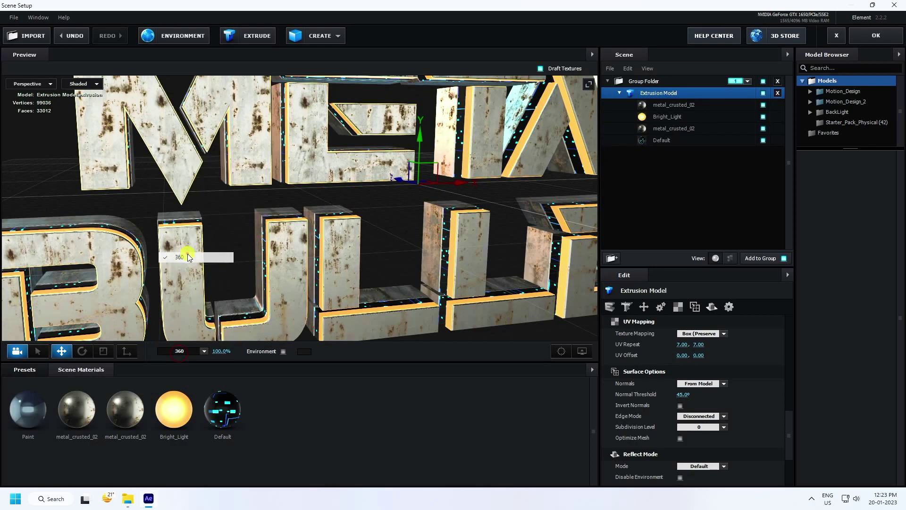
- Apply the BackLight_2K_26 environment from the BackLight_2K presets, inspect the text, and accept the scene setup
click(32, 375)
click(45, 403)
double_click(45, 404)
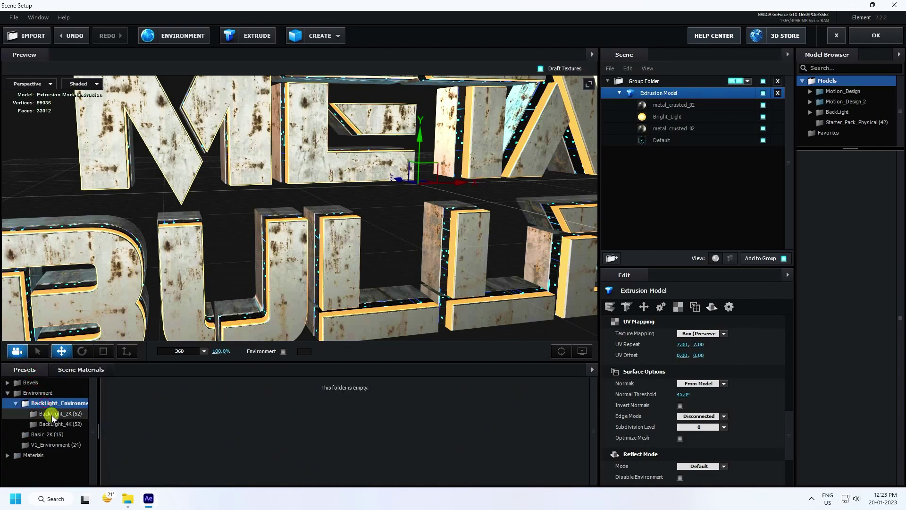
click(52, 418)
scroll(425, 460, down, 2)
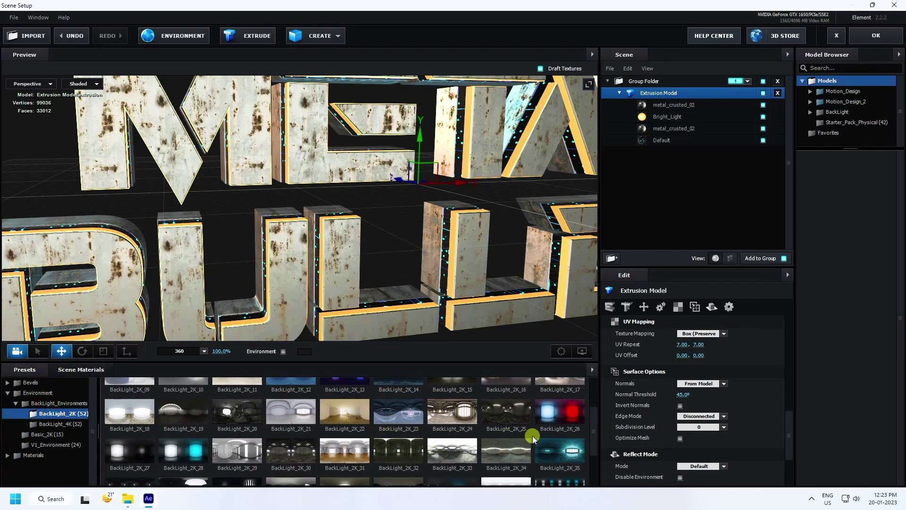
click(572, 419)
drag(284, 193, 372, 161)
drag(534, 222, 373, 222)
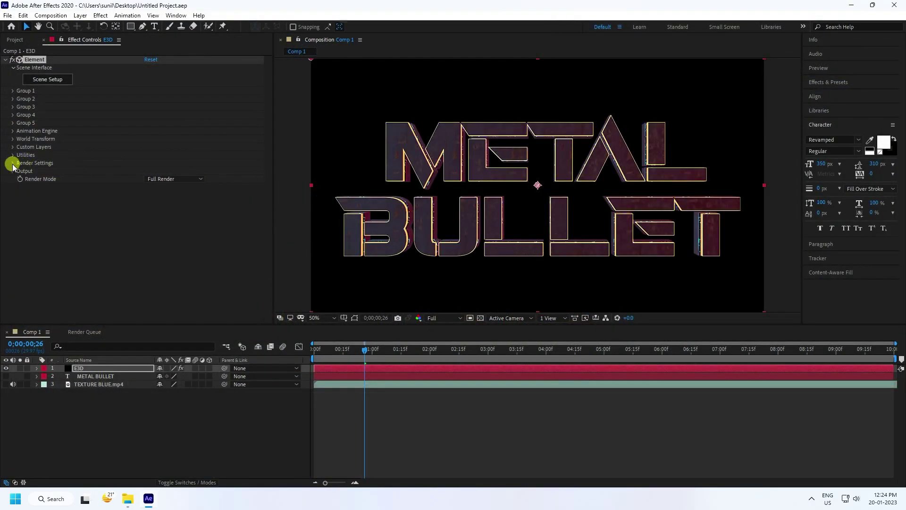
- Set Add Lighting to 360 in the Element effect's render settings
click(13, 164)
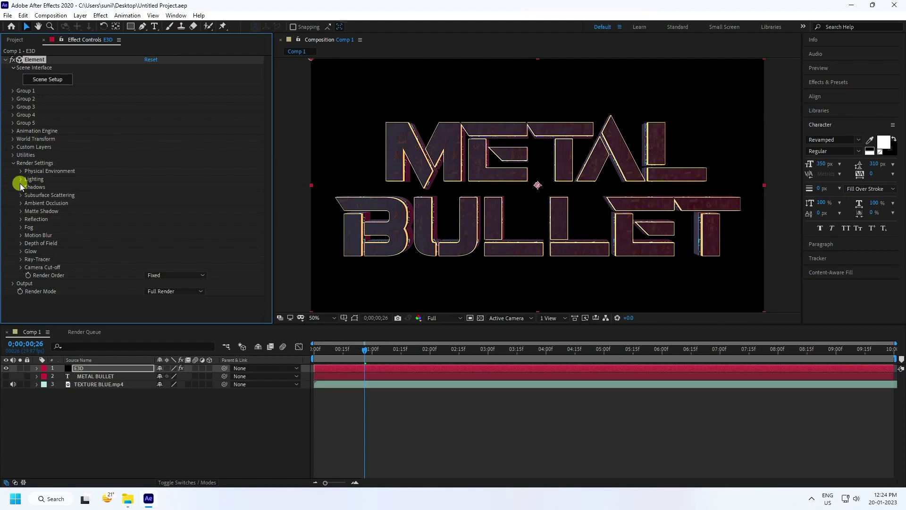
click(21, 180)
click(168, 203)
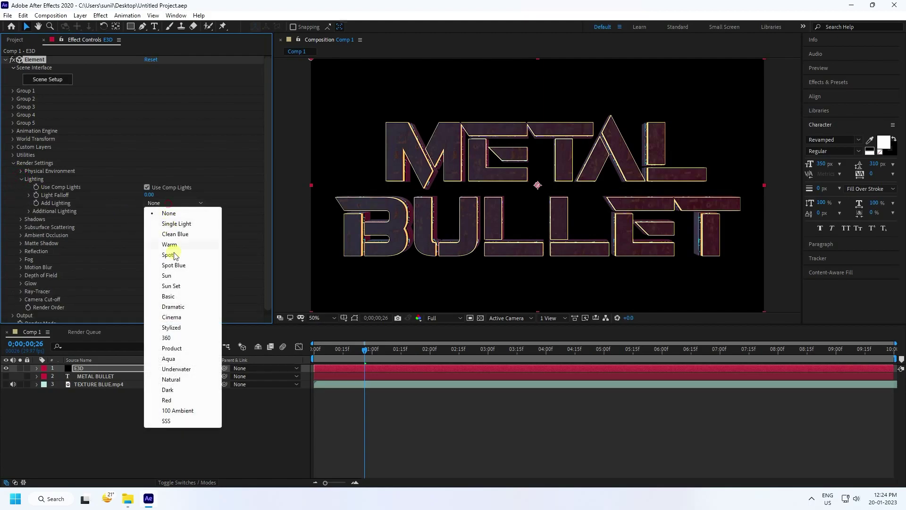
click(168, 338)
click(21, 179)
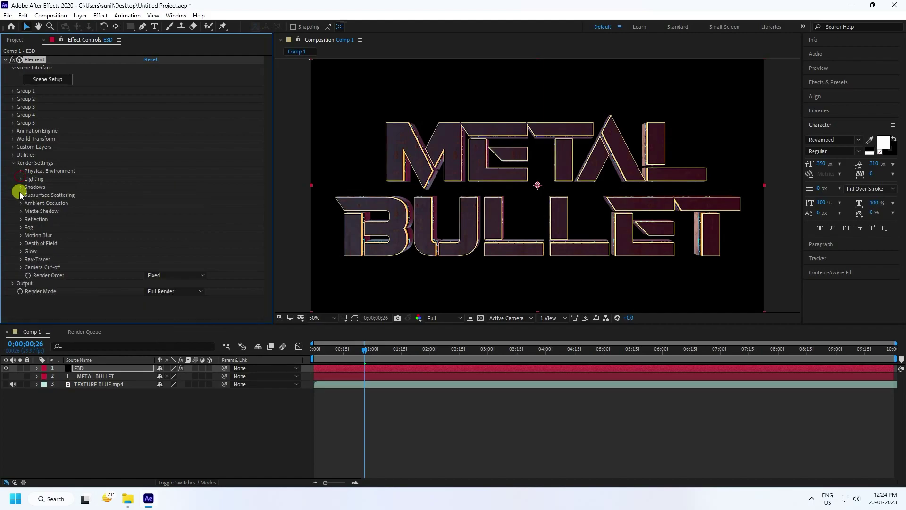
- Enable ambient occlusion in SSAO mode with the High quality preset, intensity 5.0 and radius 3.0
click(20, 204)
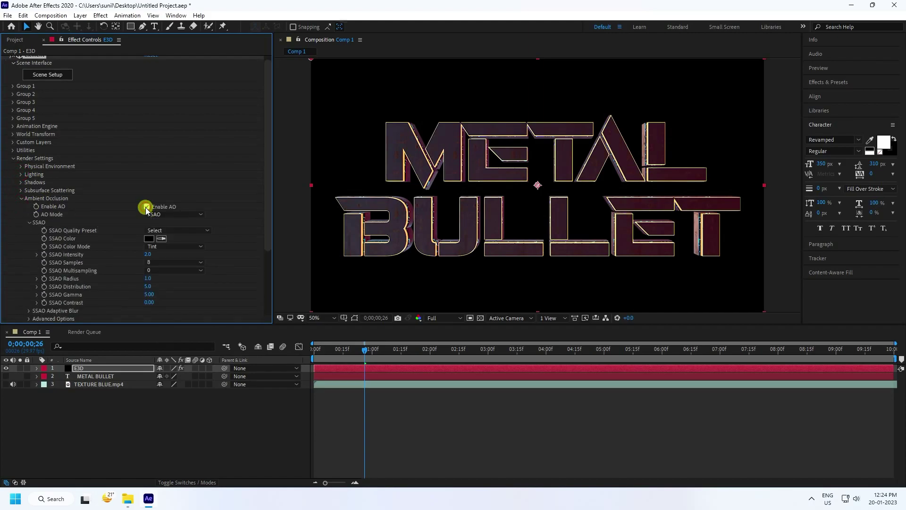
click(189, 231)
click(168, 273)
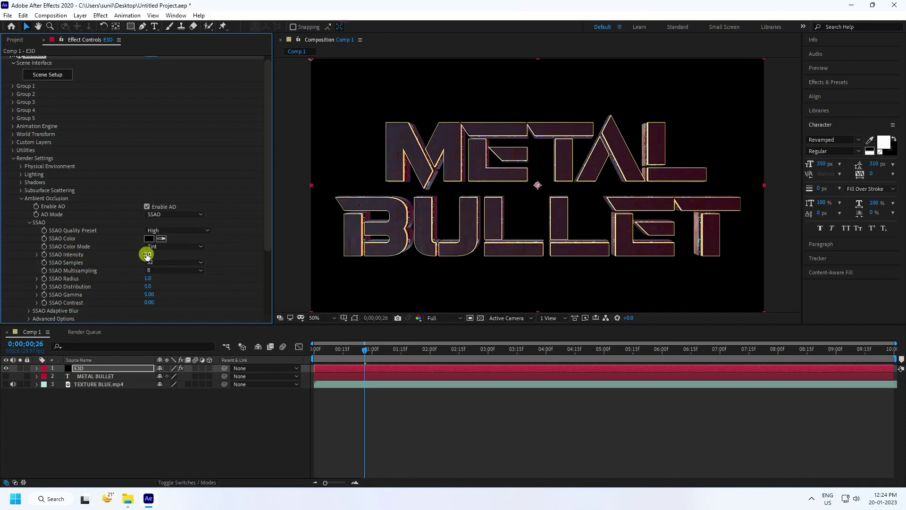
key(Return)
click(174, 434)
key(.)
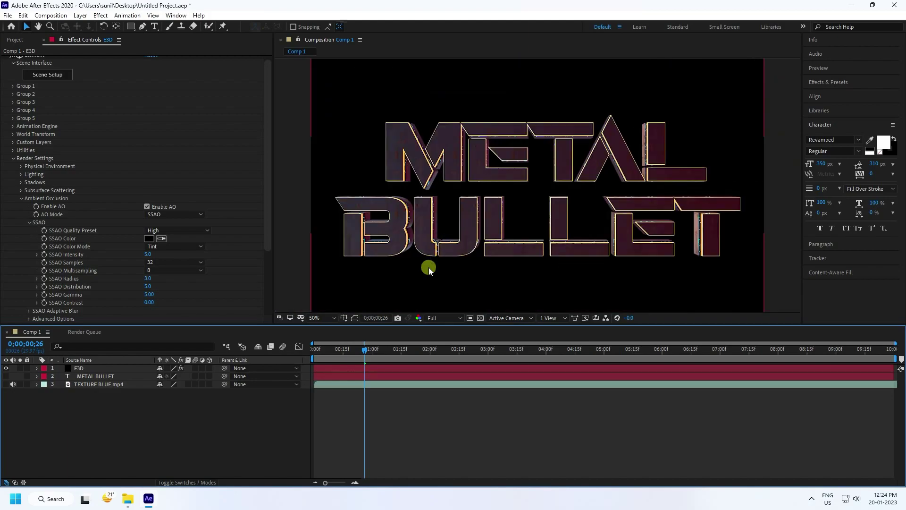
- Add a red spot light with 40% intensity, 90° cone angle, 50% cone feather and no shadows
right_click(131, 414)
mouse_move(155, 306)
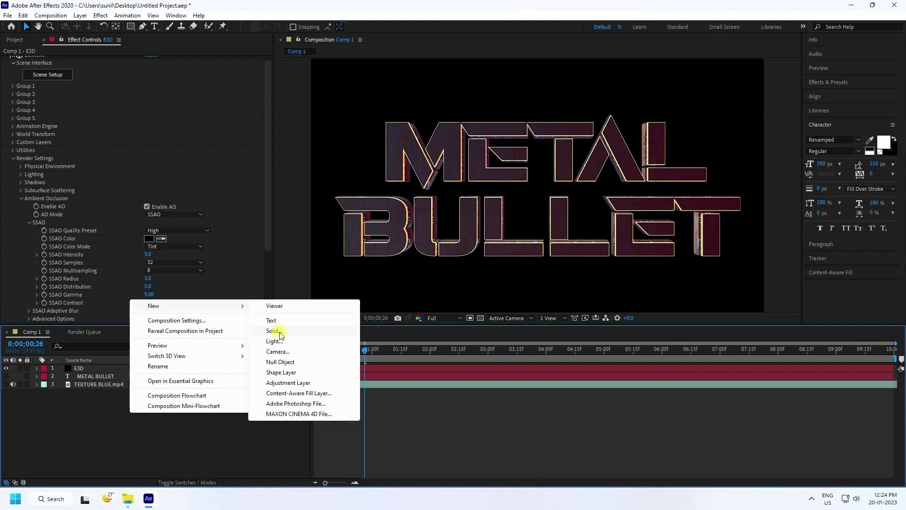
click(269, 344)
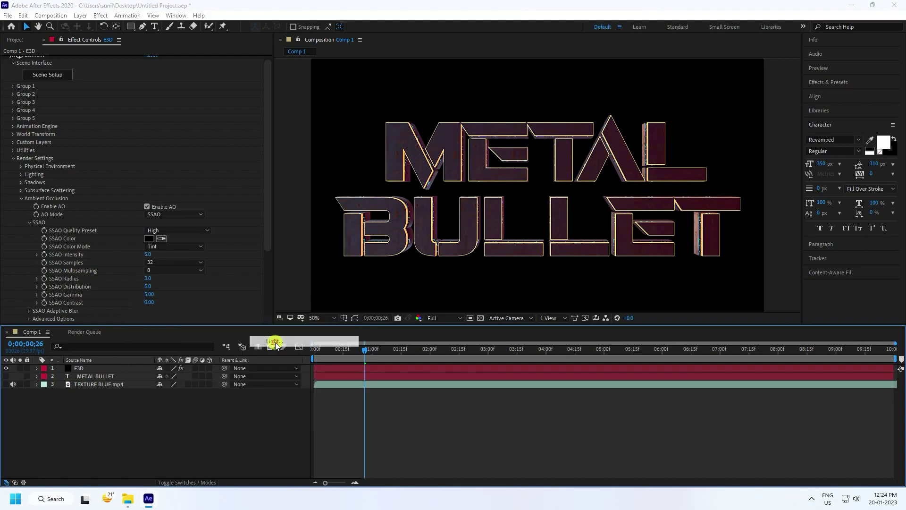
drag(89, 94, 126, 96)
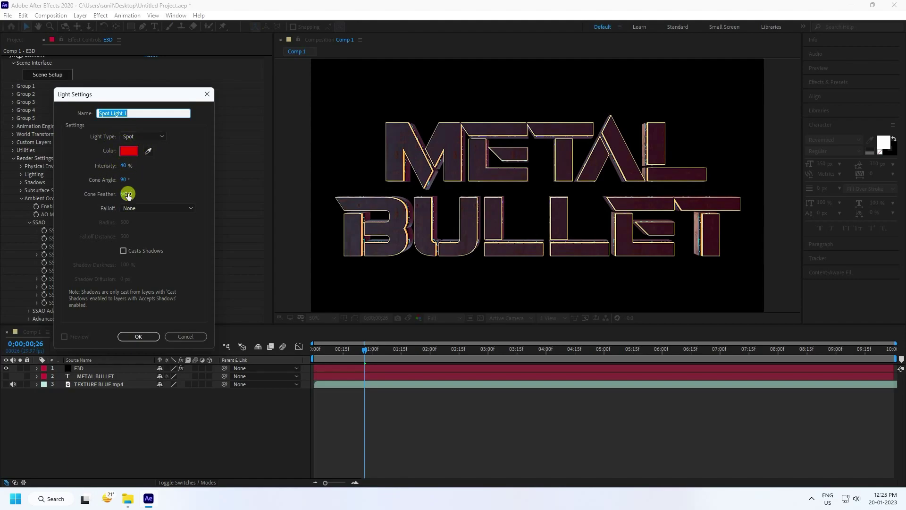
click(139, 337)
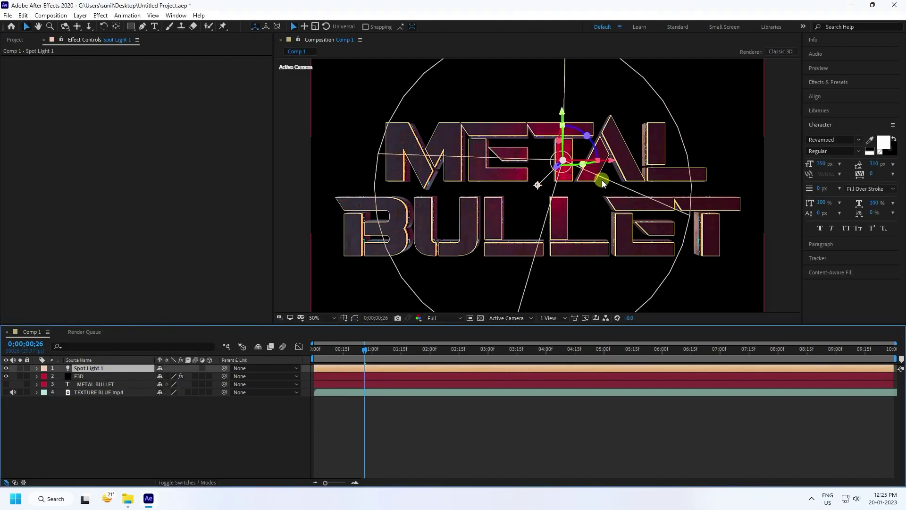
- Move Spot Light 1 just to the left of the M in METAL and raise it slightly
drag(605, 163, 457, 164)
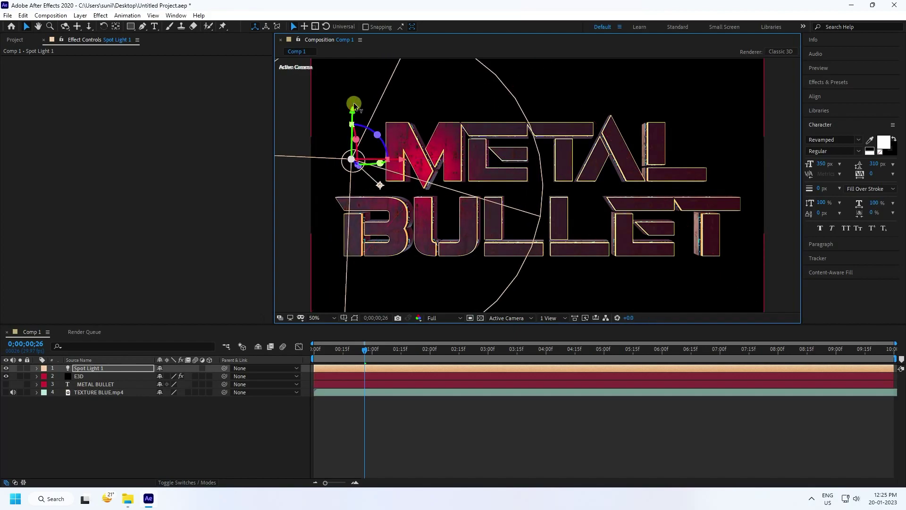
drag(354, 103, 354, 93)
click(108, 438)
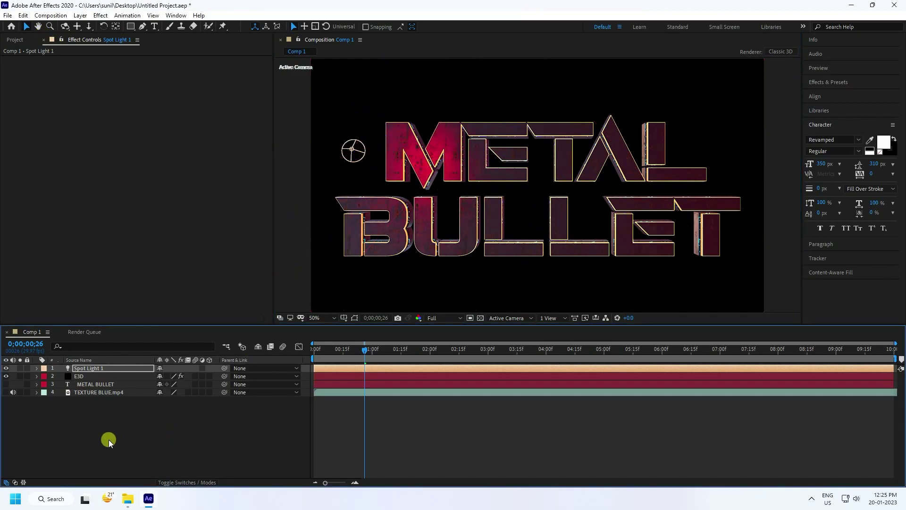
- Duplicate Spot Light 1 and move the copy straight down onto the B of BULLET
click(102, 368)
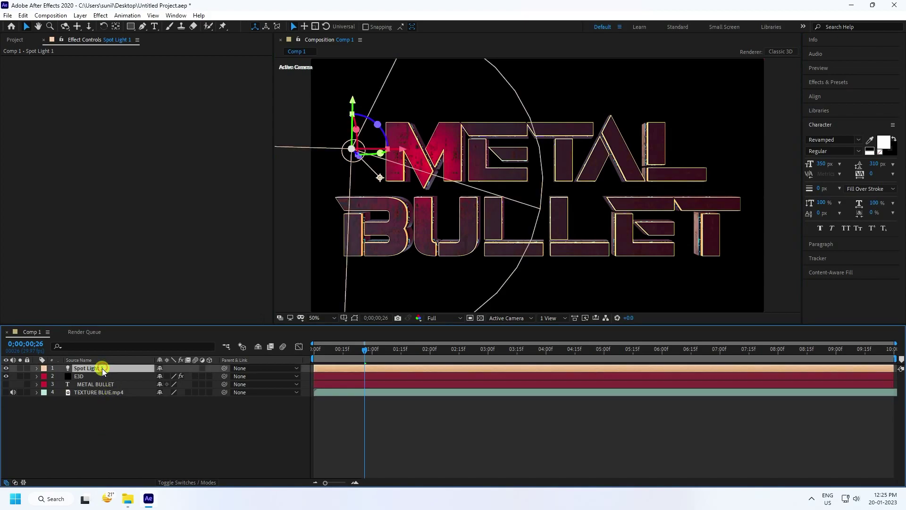
key(ctrl+d)
drag(354, 101, 350, 163)
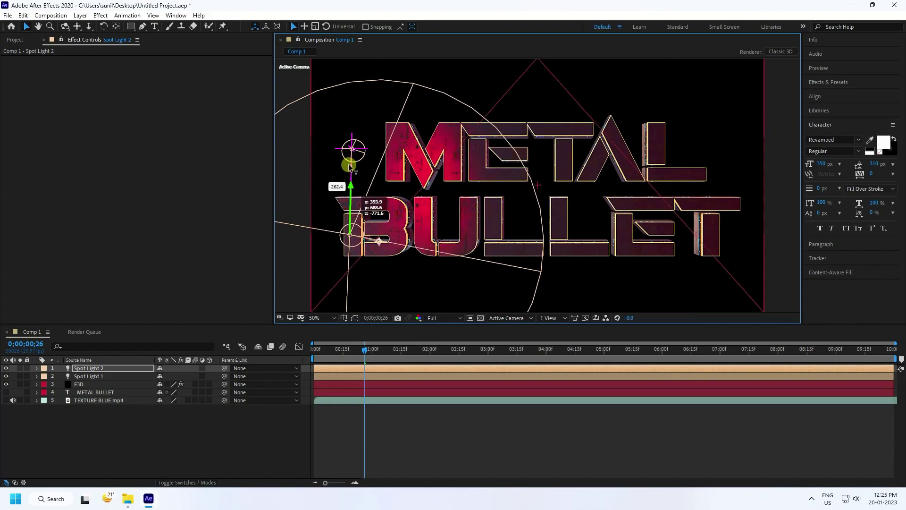
click(269, 421)
click(256, 431)
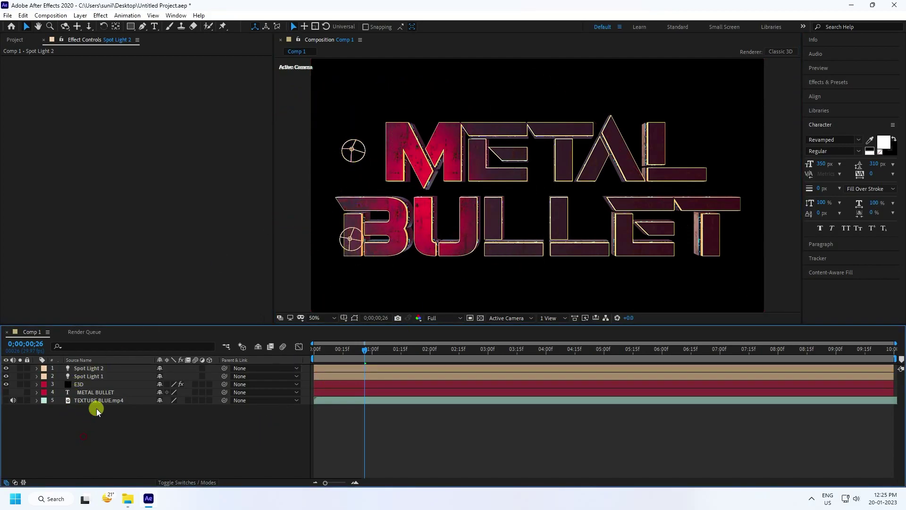
- Duplicate Spot Light 2 and move the copy horizontally to the middle of BULLET, between the two Ls
click(89, 369)
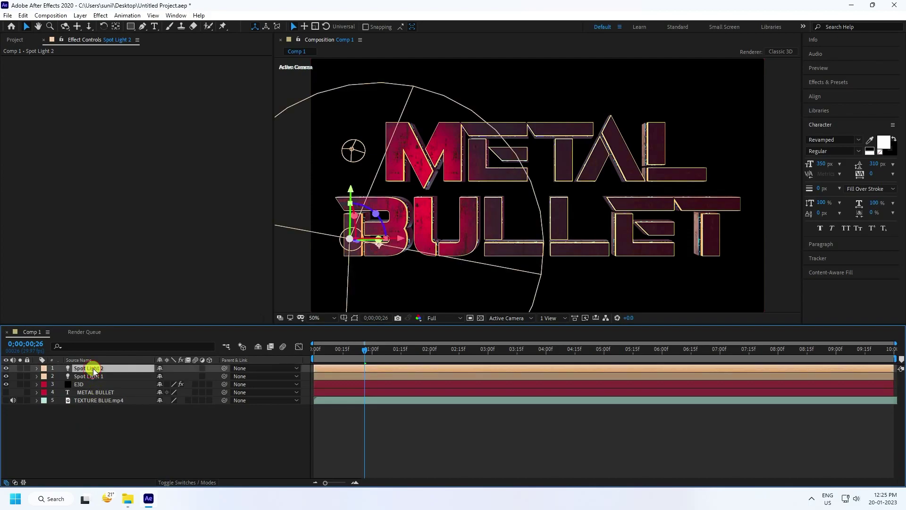
key(ctrl+d)
click(406, 238)
drag(407, 242, 533, 237)
- Change the colour of Spot Light 3 to light blue, about 00A8FF
click(101, 367)
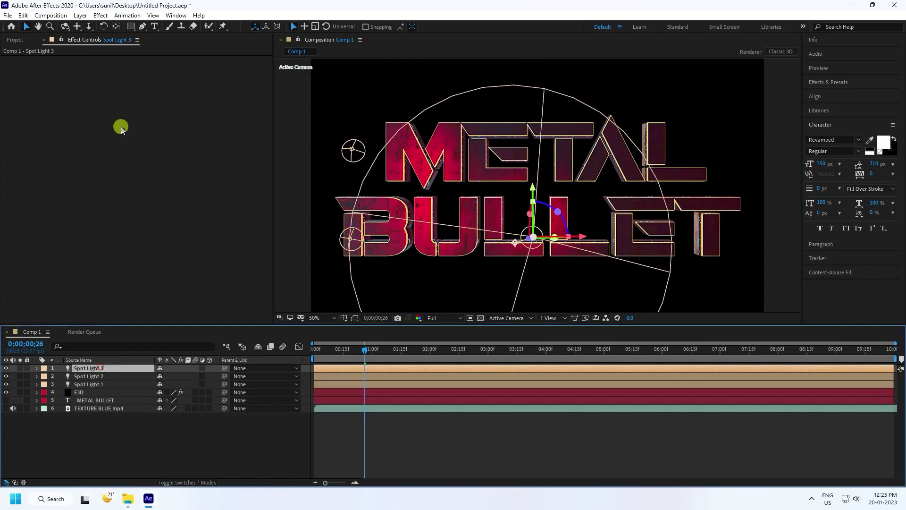
click(81, 16)
click(95, 37)
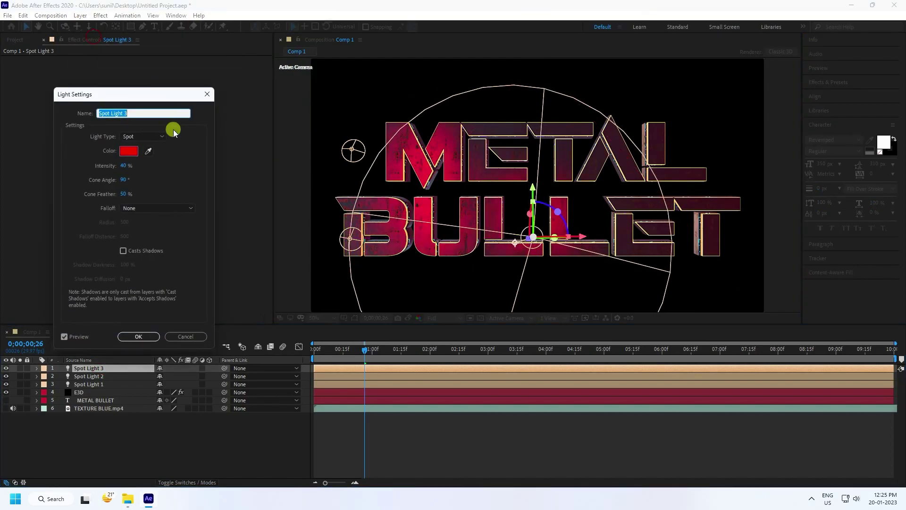
click(128, 150)
drag(262, 225, 261, 231)
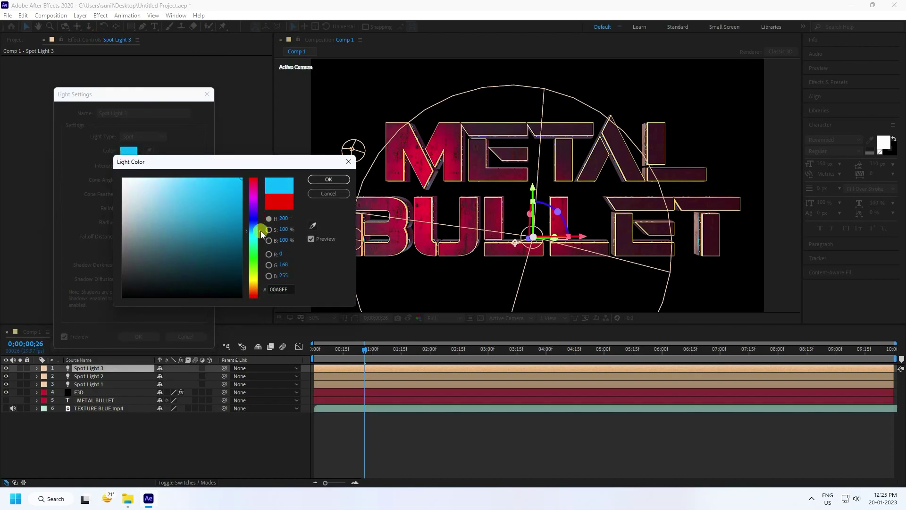
click(326, 180)
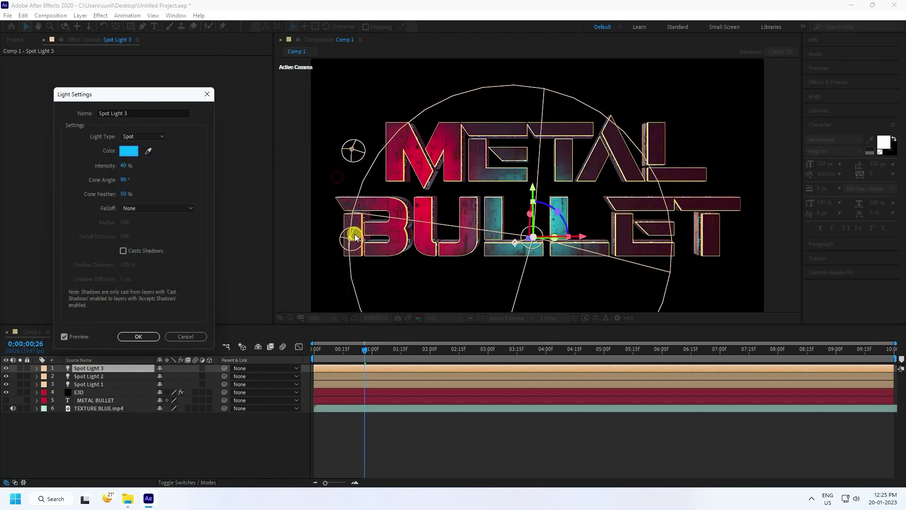
click(142, 338)
click(114, 443)
- Duplicate Spot Light 3 and move the copy straight up to the middle of the word METAL
click(109, 368)
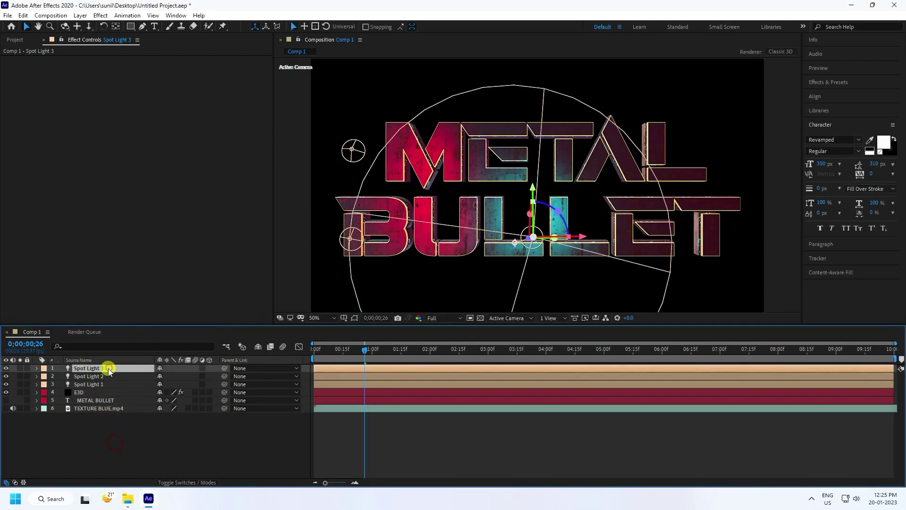
key(ctrl+d)
drag(536, 185, 536, 100)
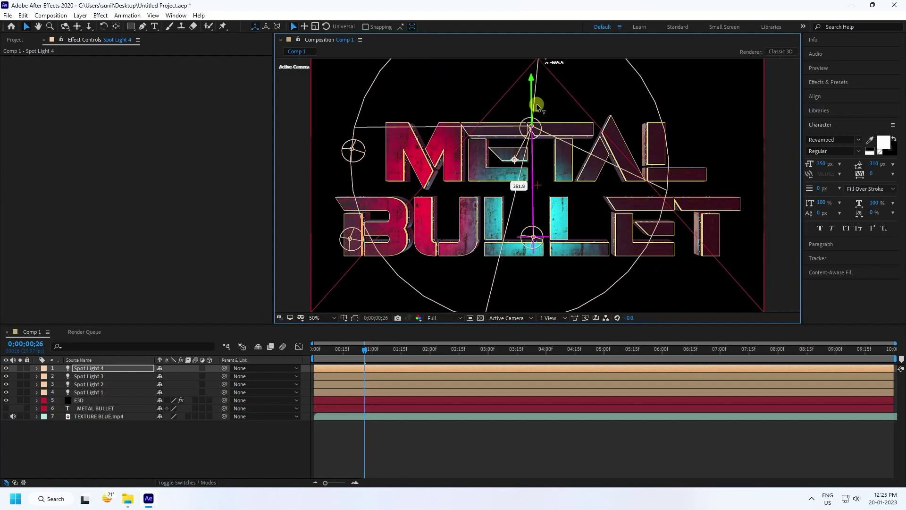
- Duplicate Spot Lights 3 and 4 together and move both copies to the right end of the text
shift+click(101, 376)
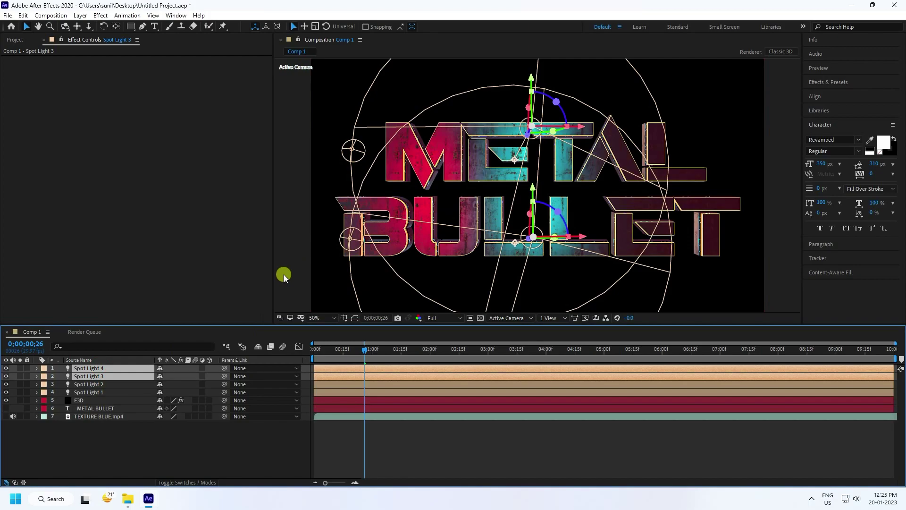
key(ctrl+d)
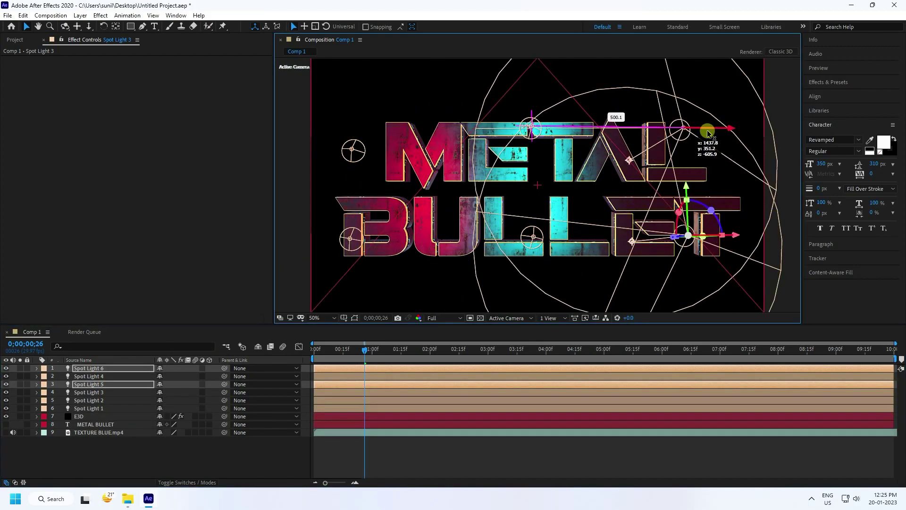
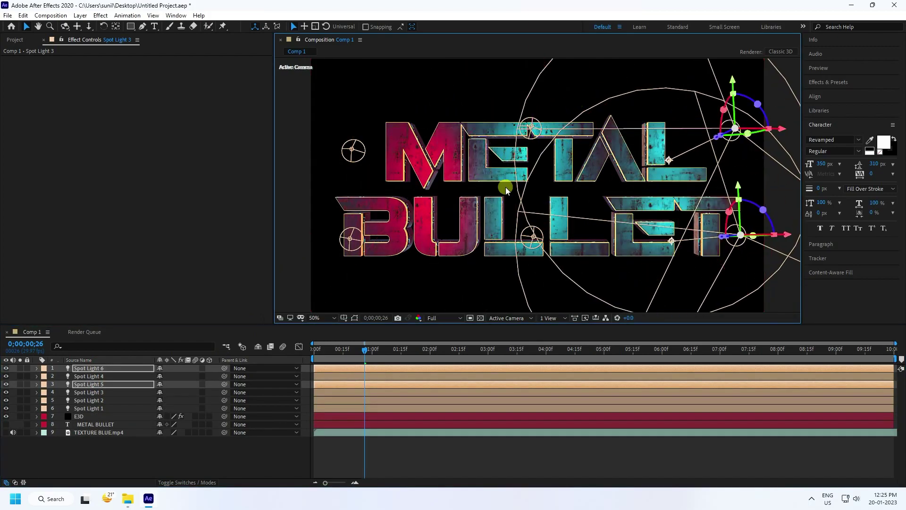
click(242, 452)
scroll(464, 226, up, 2)
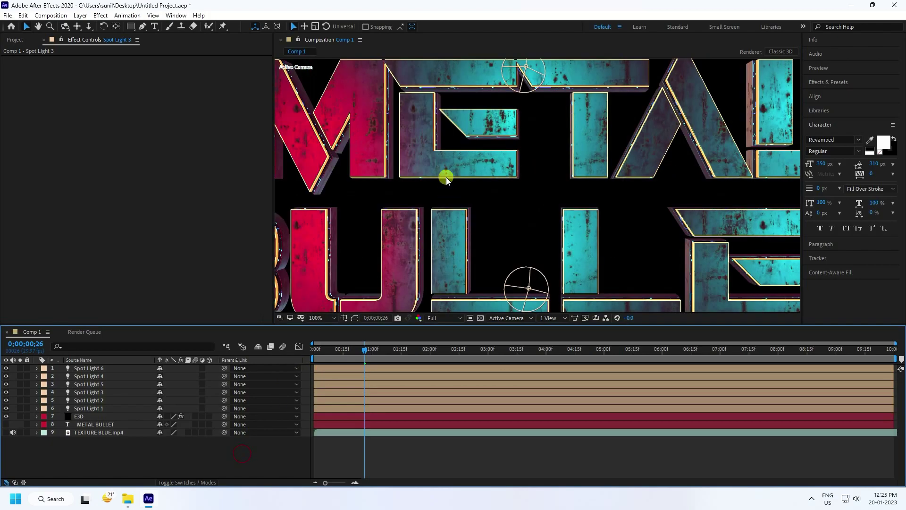
- Add an adjustment layer above the six spot lights in Comp 1
drag(619, 178, 749, 172)
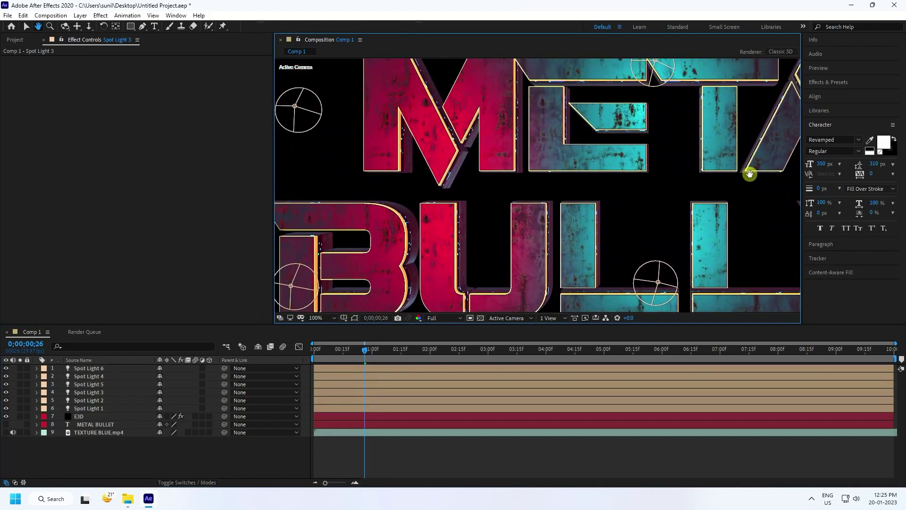
scroll(482, 212, down, 1)
scroll(518, 186, down, 1)
key(v)
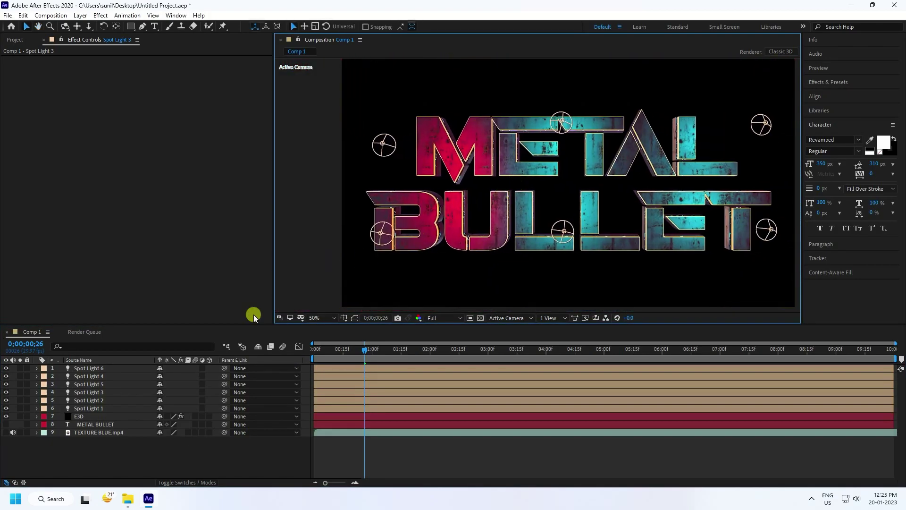
click(100, 460)
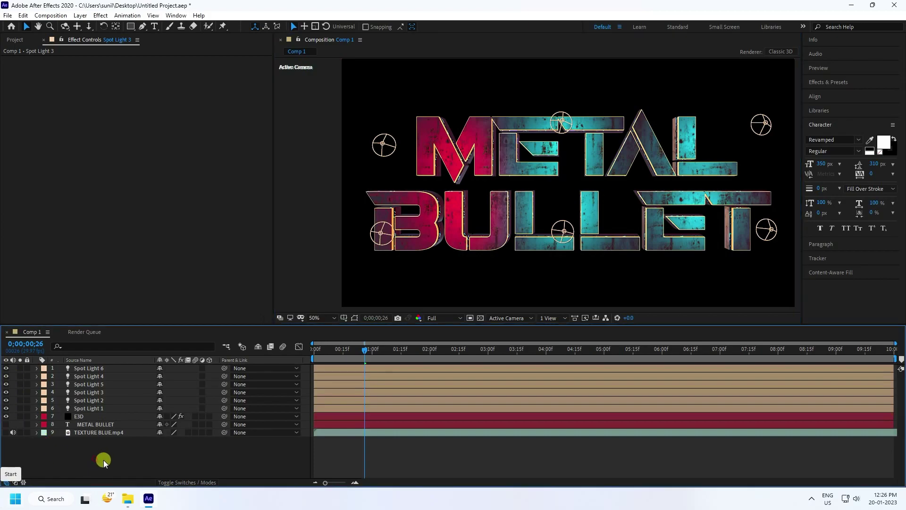
right_click(115, 453)
mouse_move(142, 346)
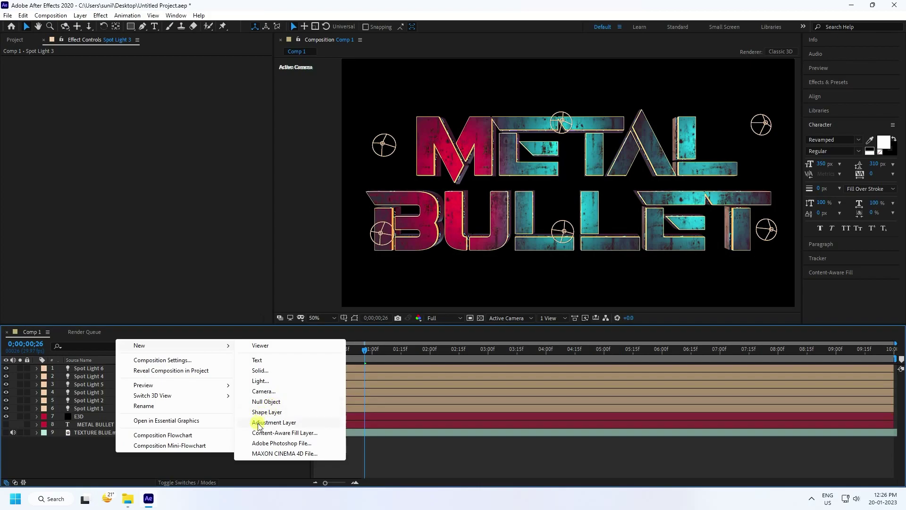
click(290, 423)
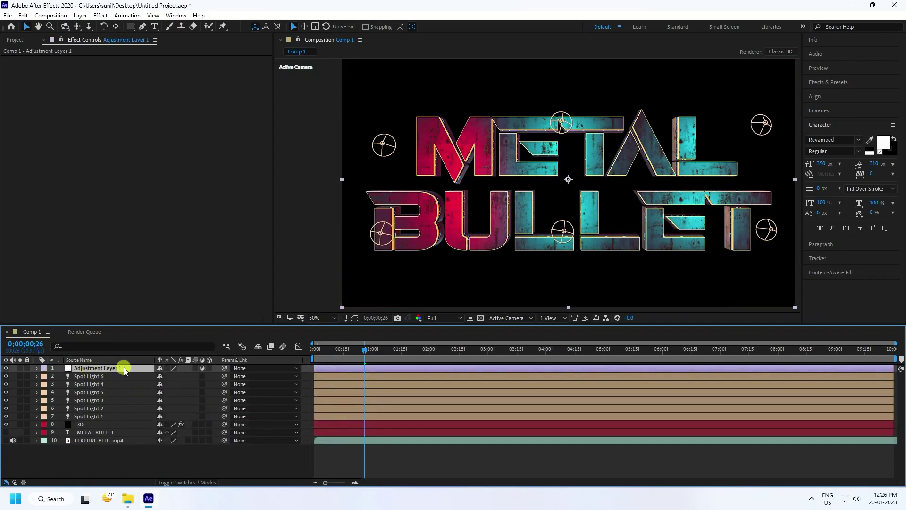
- Find the Stylize Glow effect and apply it to Adjustment Layer 1
click(823, 83)
click(829, 97)
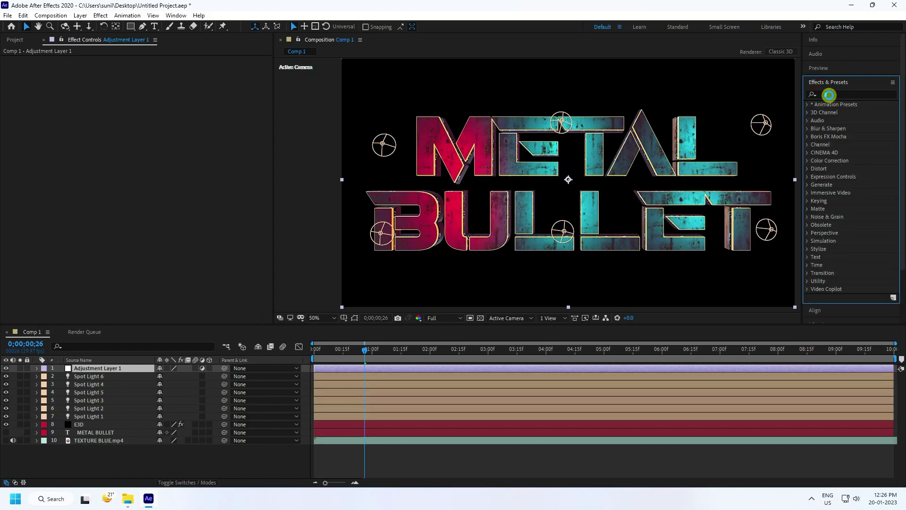
click(829, 95)
text(glow)
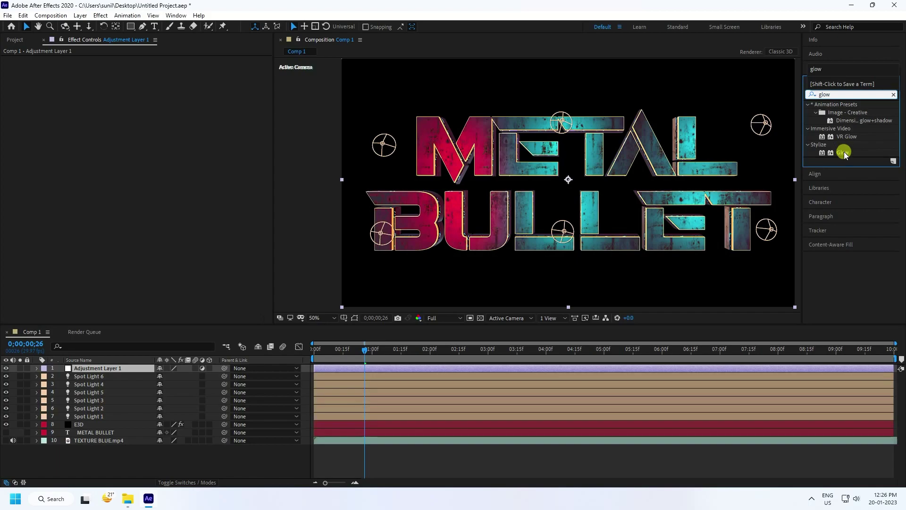
drag(844, 154, 106, 371)
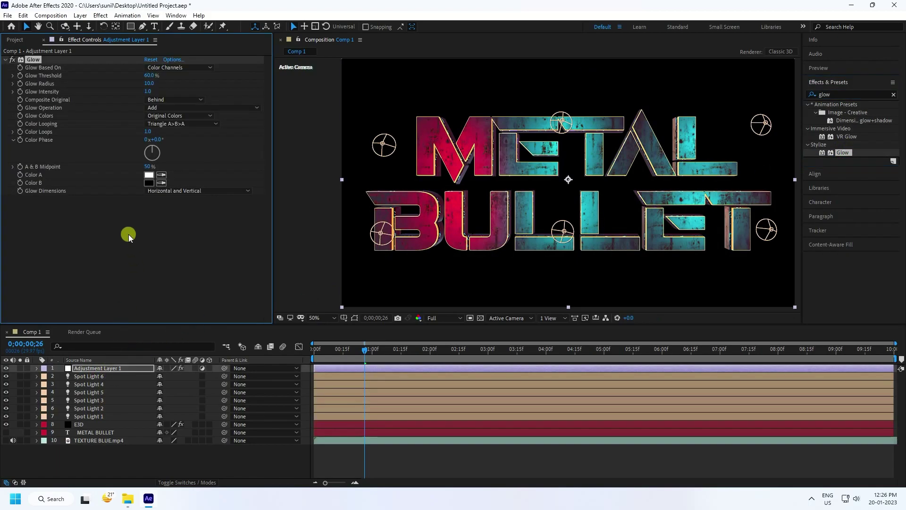
- Set the Glow effect's threshold to 100%, radius to 100 and intensity to 2, and collapse its settings
text(100)
click(148, 87)
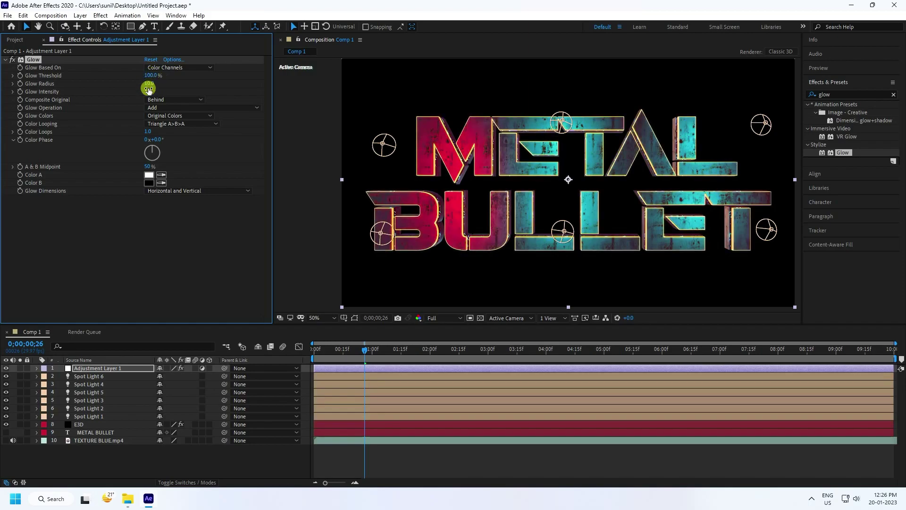
text(100)
click(148, 91)
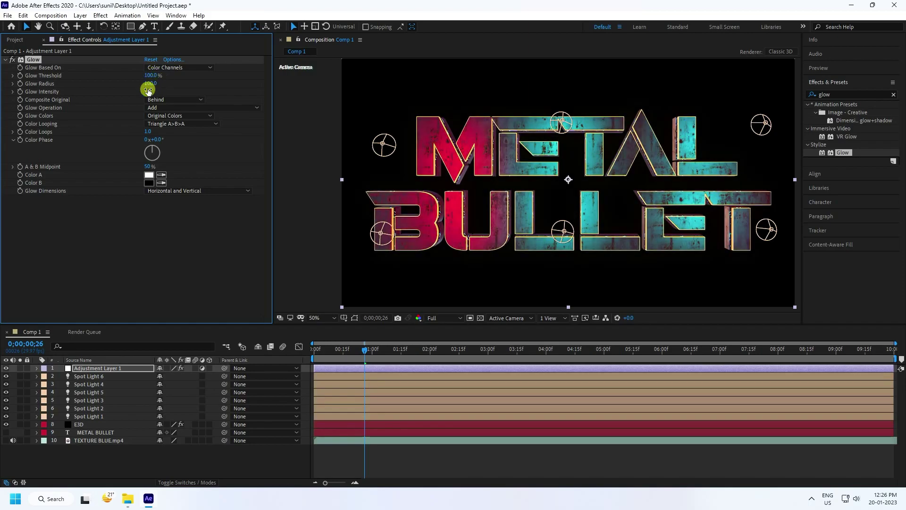
text(2)
key(Return)
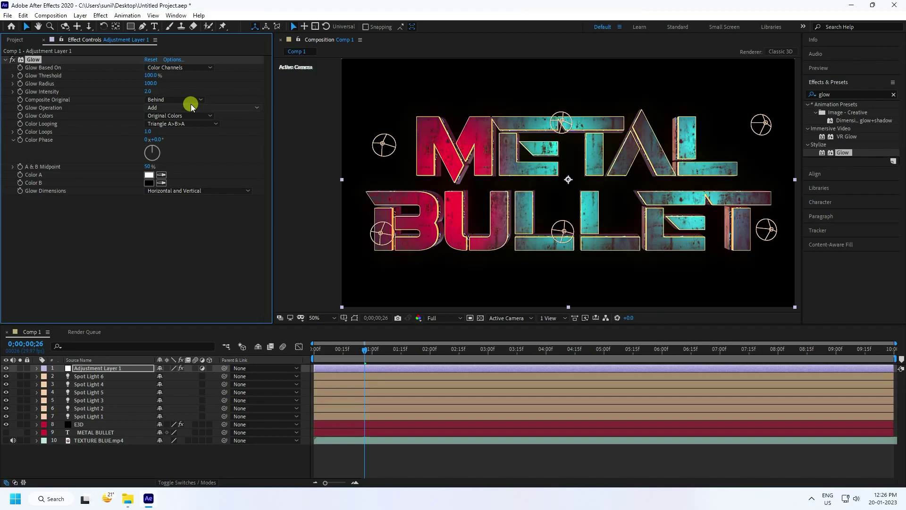
click(5, 60)
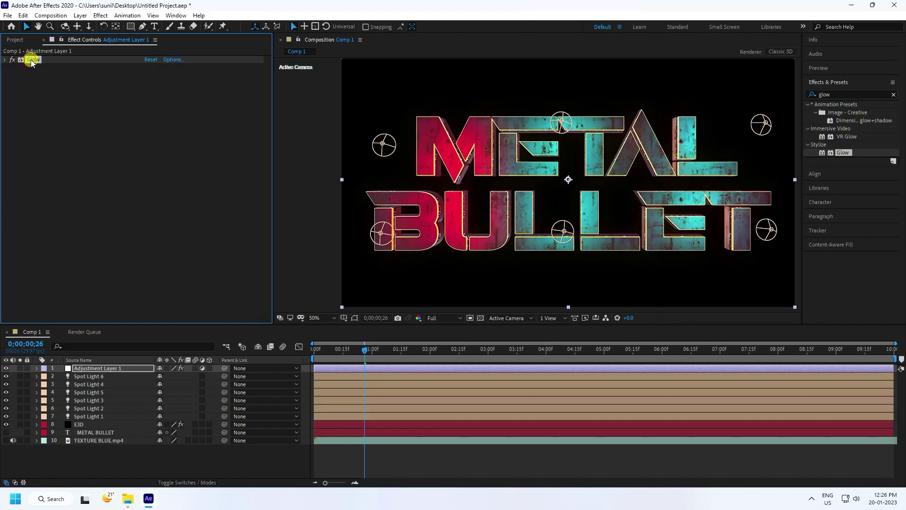
- Duplicate the Glow effect and give the copy an intensity of 1 and a radius of 500
key(ctrl+d)
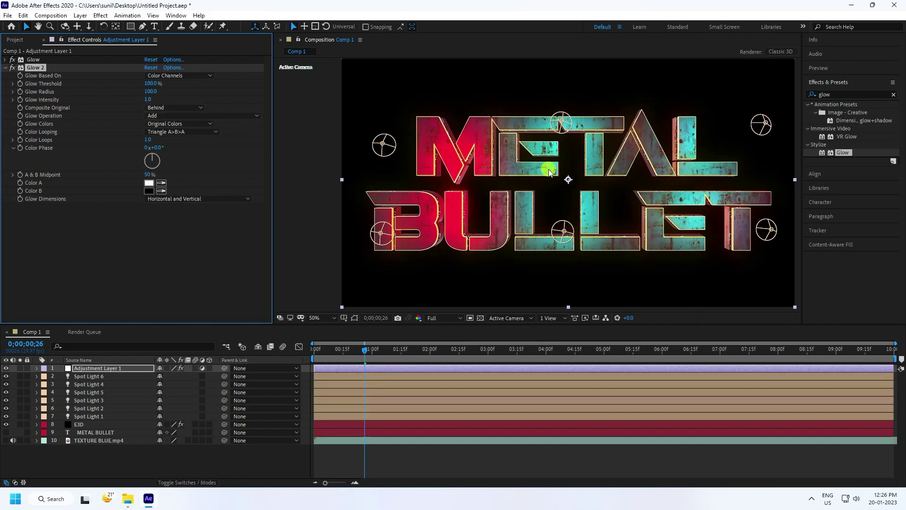
click(149, 90)
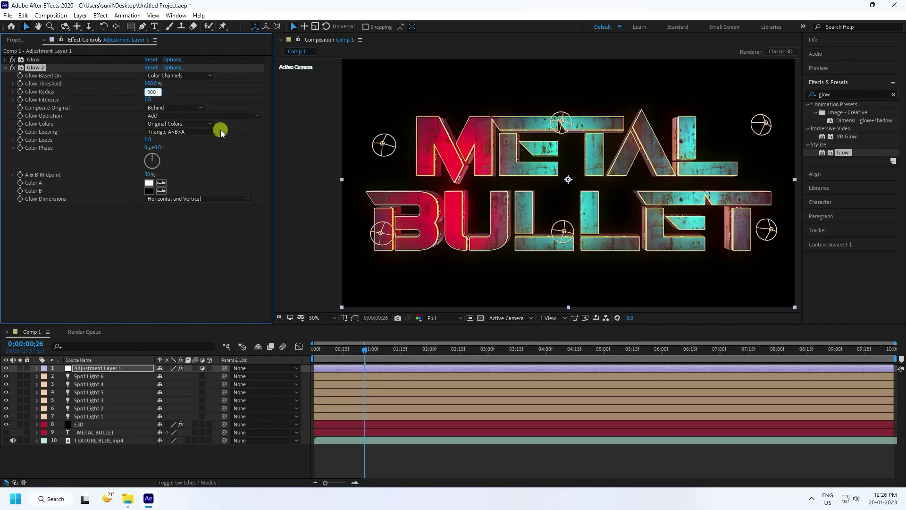
click(153, 91)
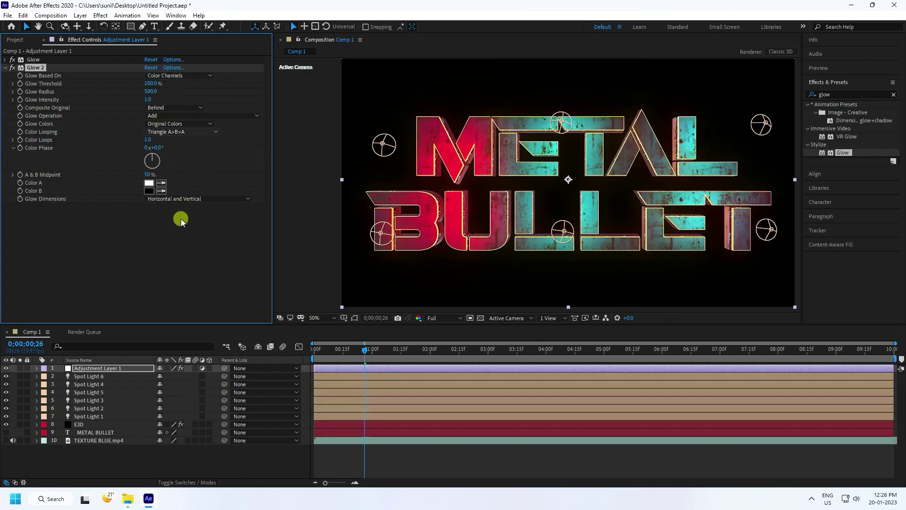
click(6, 67)
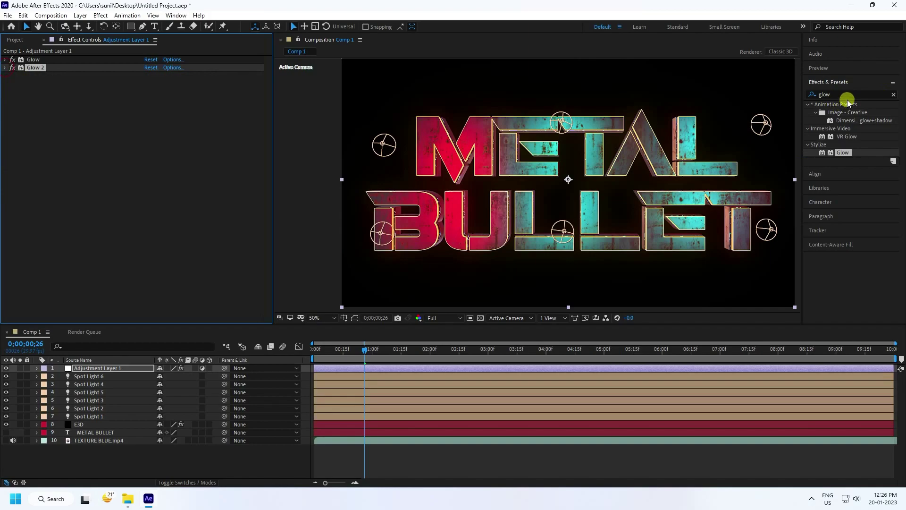
- Find the Color Correction Curves effect and apply it to Adjustment Layer 1 below both glows
click(894, 95)
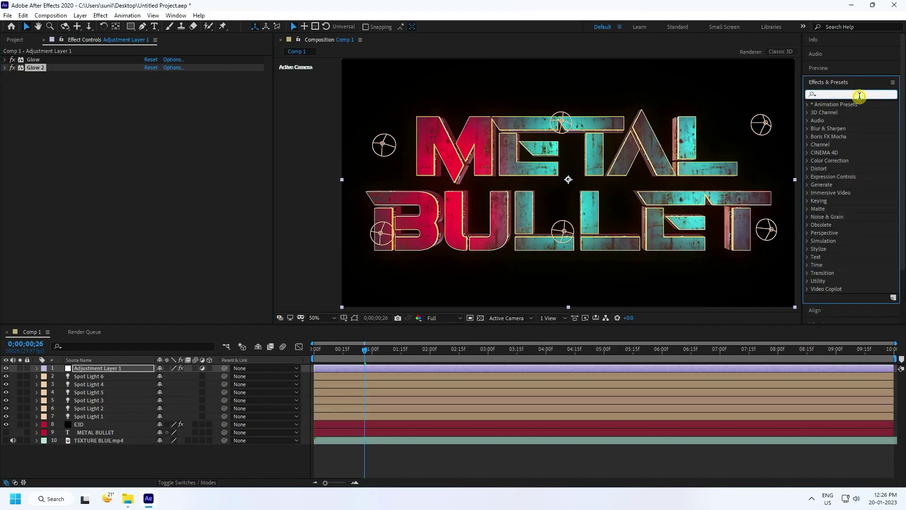
text(cur)
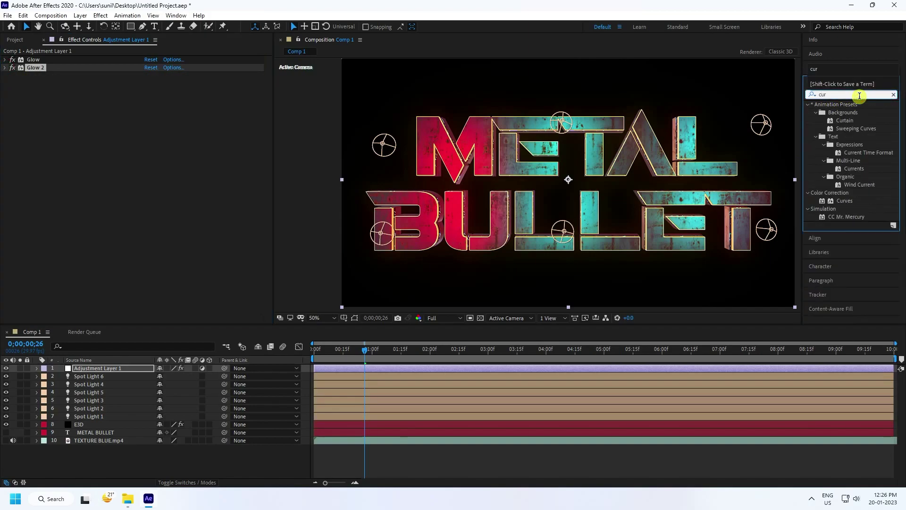
click(845, 202)
drag(844, 202, 113, 214)
- Bend the RGB curve into a gentle S by raising the highlights and slightly lowering the shadows
drag(99, 151, 95, 145)
click(52, 194)
drag(52, 192, 64, 187)
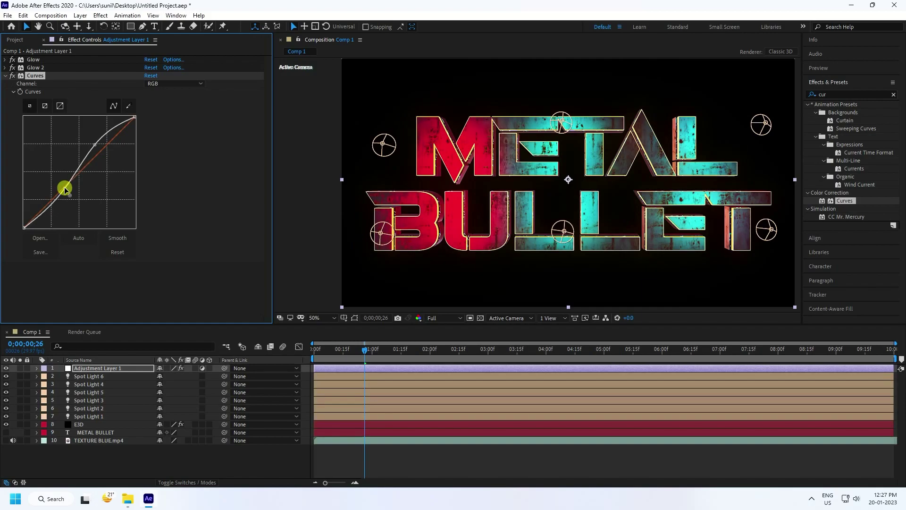
click(236, 460)
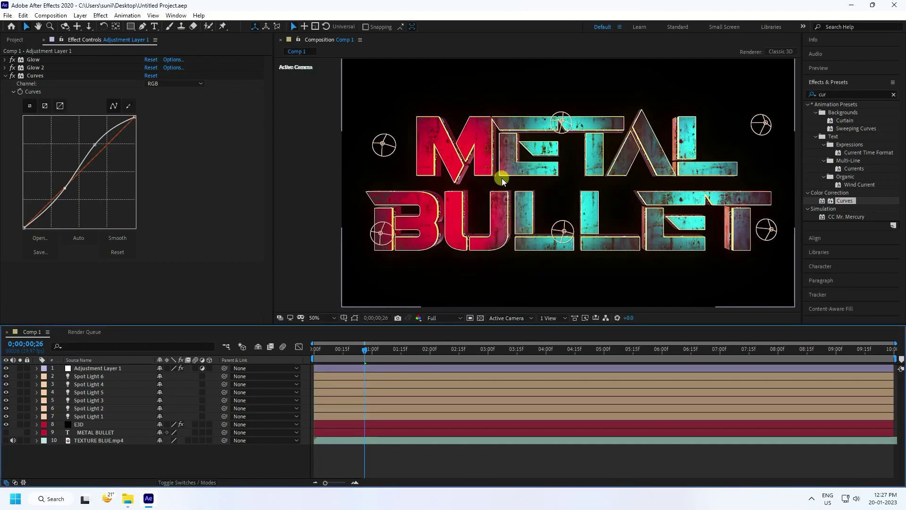
- Return to the first frame and add a two-node camera with the 50mm preset
drag(366, 348, 243, 350)
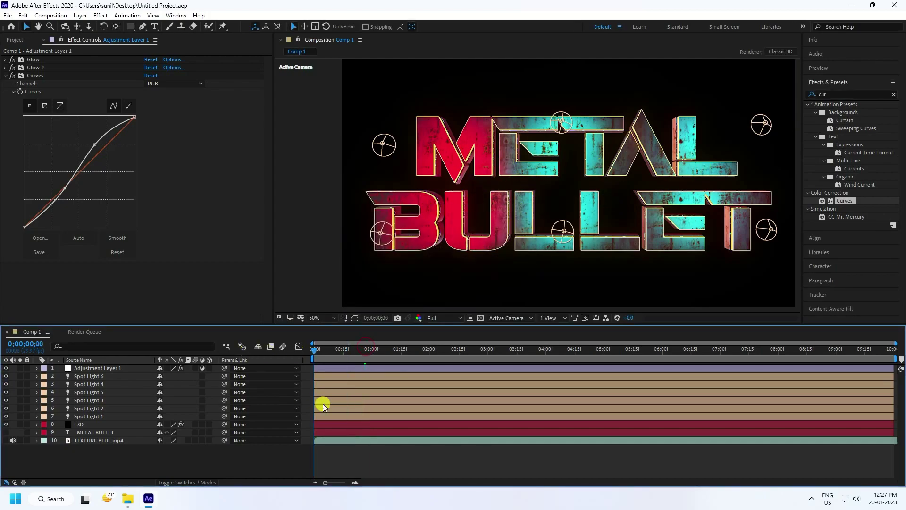
click(430, 210)
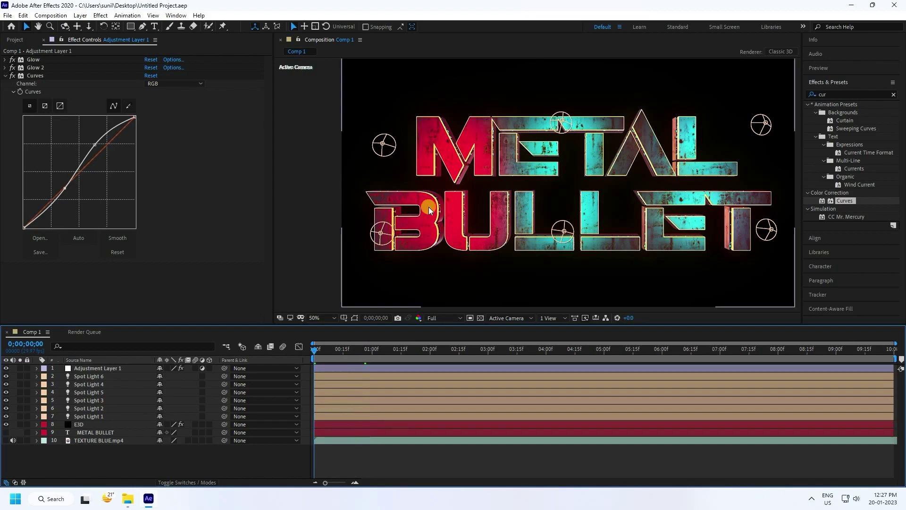
right_click(157, 458)
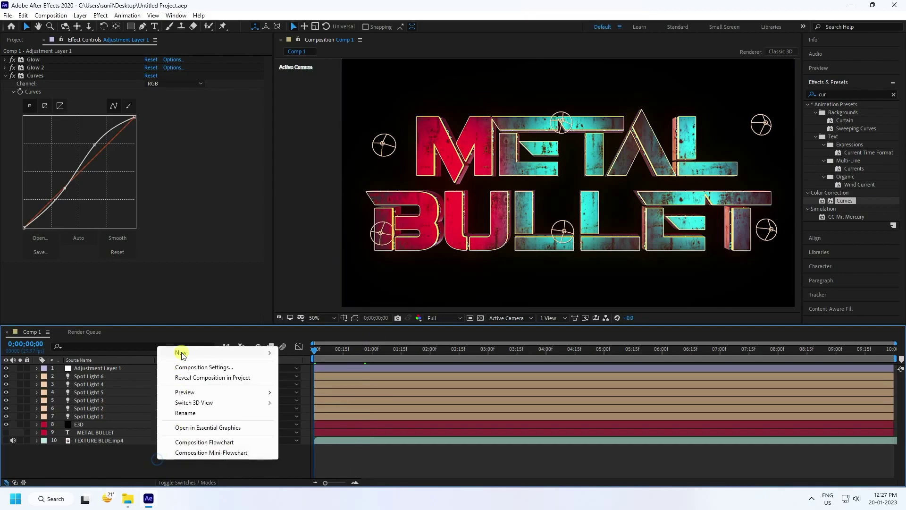
mouse_move(181, 354)
click(301, 400)
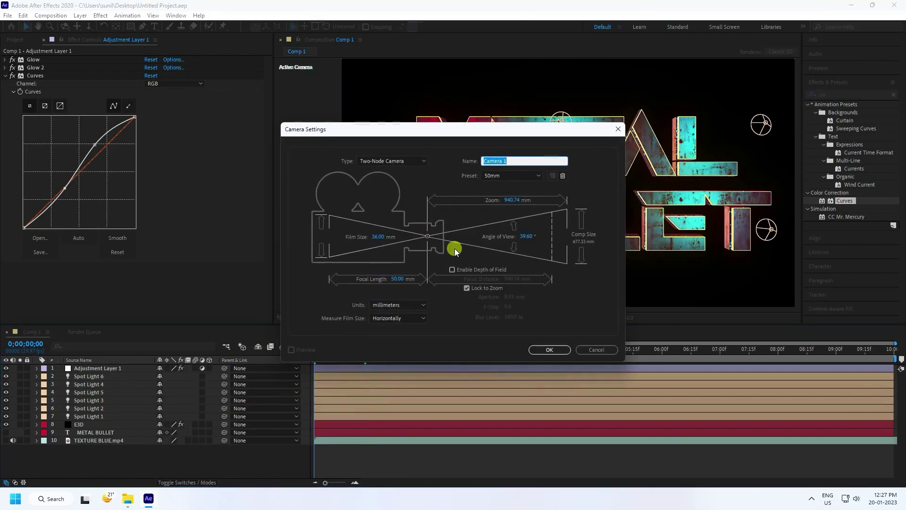
click(544, 349)
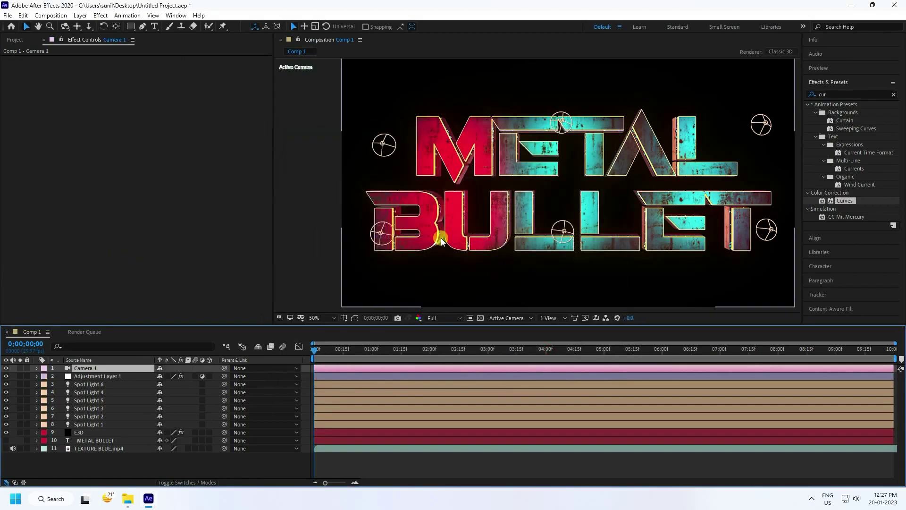
- Push Camera 1 in, then orbit and pan it to frame a tilted close-up of the letter B in BULLET
key(c)
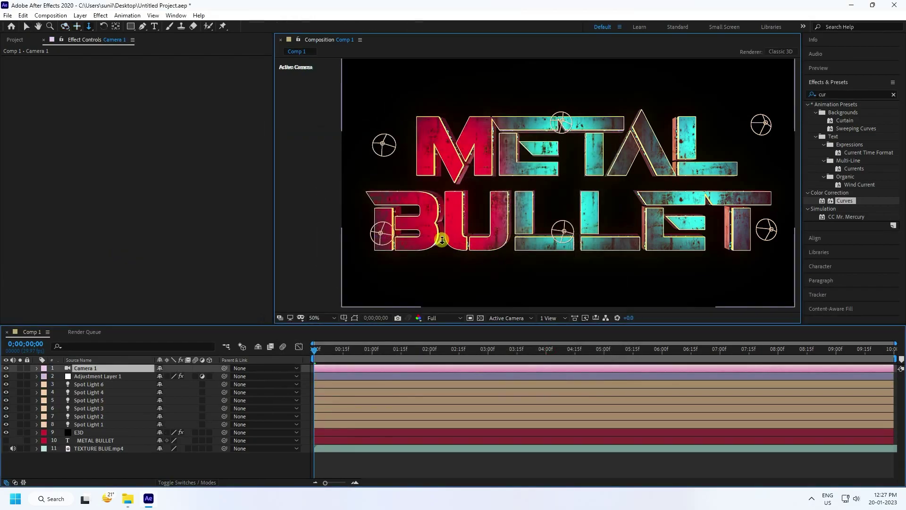
scroll(440, 236, up, 6)
drag(453, 242, 562, 253)
key(c)
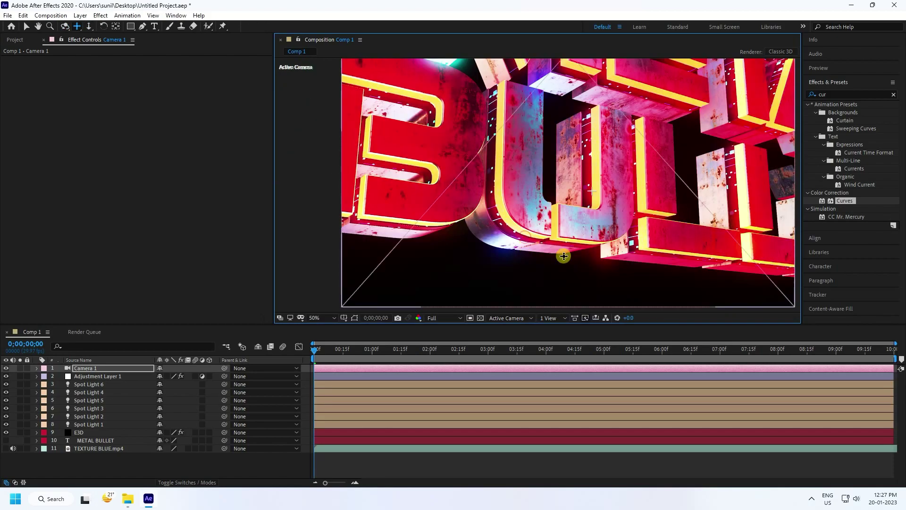
drag(536, 168, 580, 208)
drag(518, 212, 518, 231)
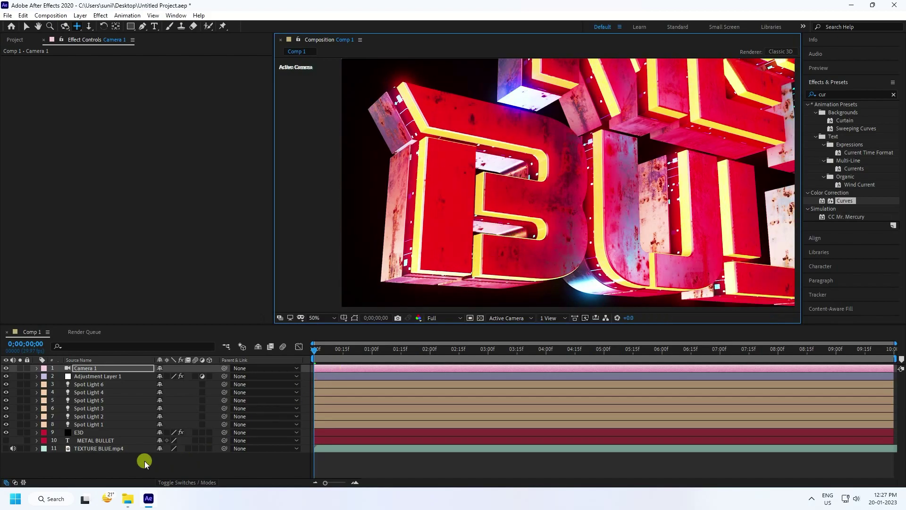
- On the E3D layer, keyframe Group 1's Multi-Object Rotation Random Multi at 2 full revolutions on the first frame
click(123, 461)
click(76, 431)
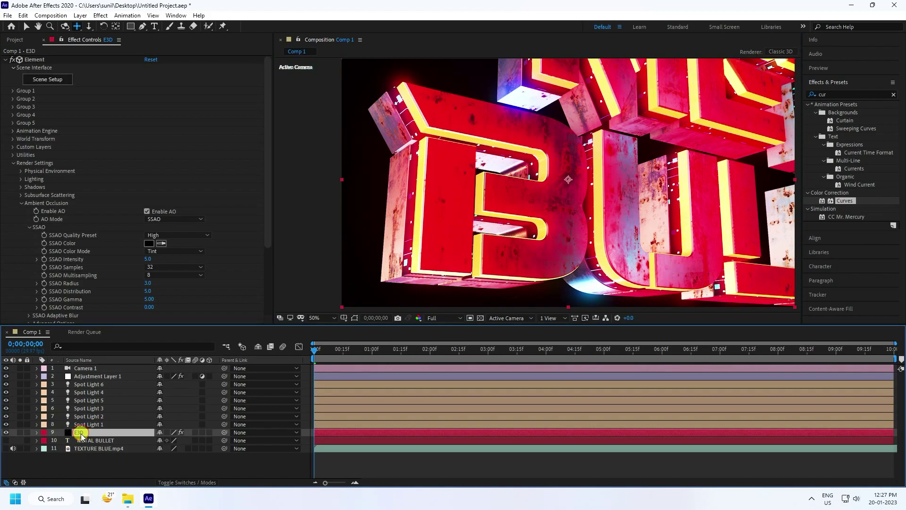
click(13, 163)
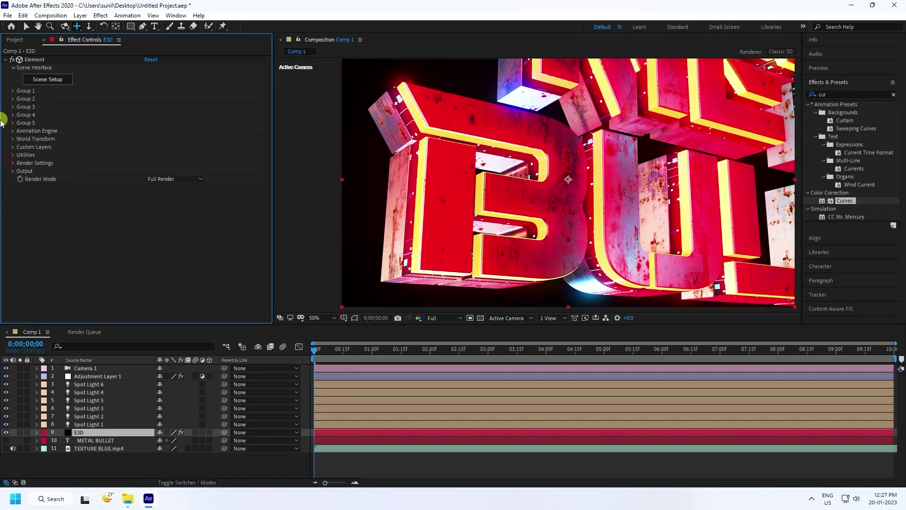
click(13, 91)
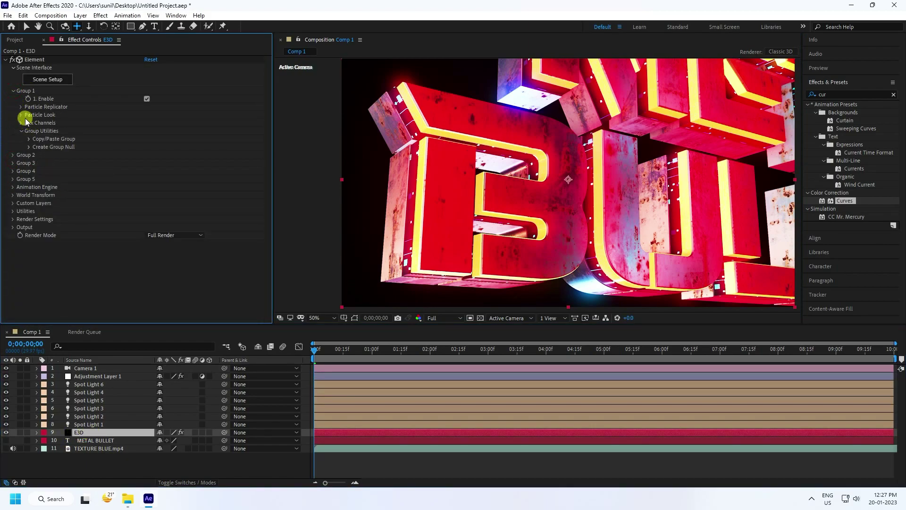
click(21, 115)
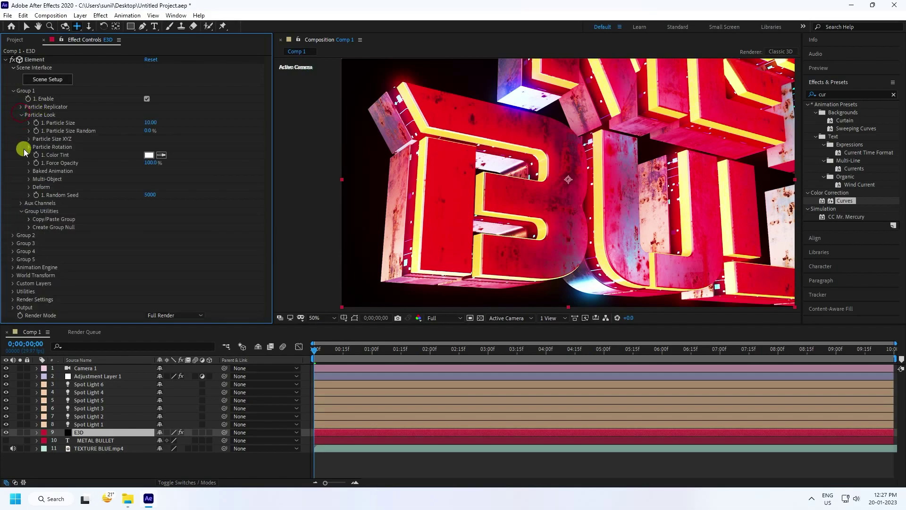
click(29, 179)
scroll(141, 186, down, 2)
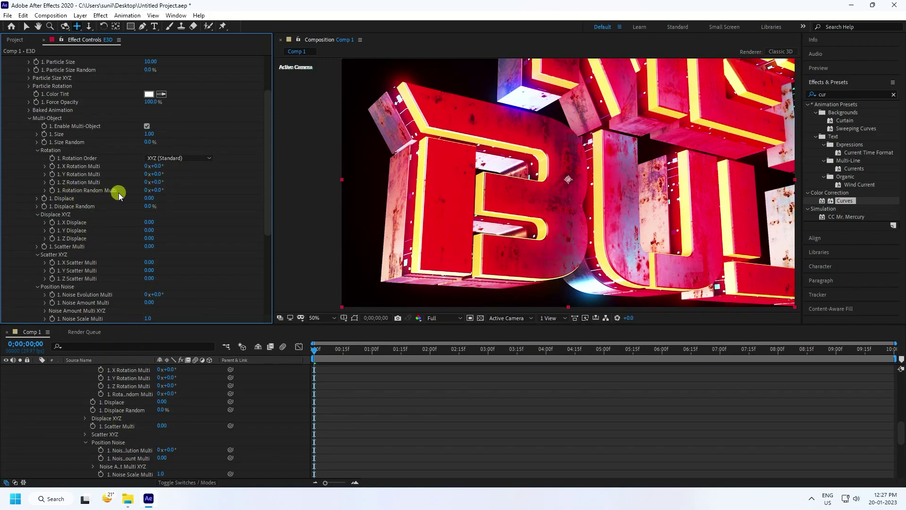
click(52, 190)
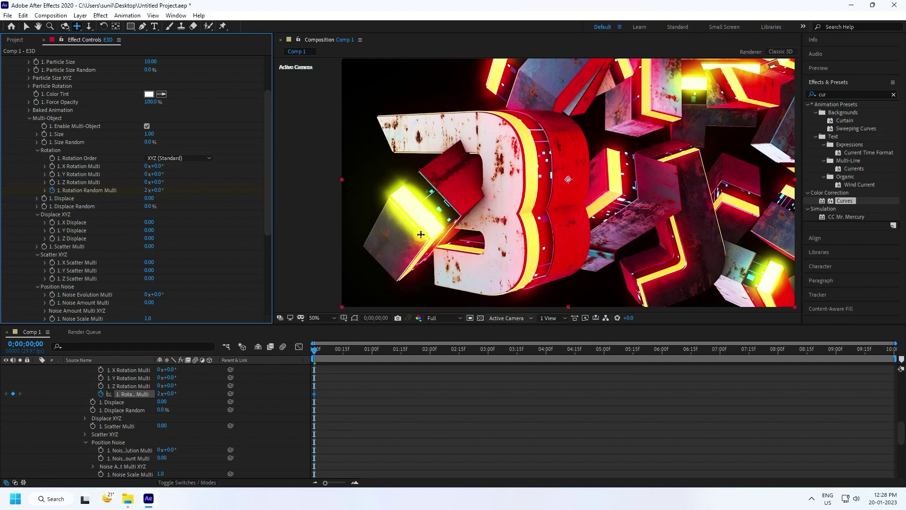
- Keyframe Group 1's Rotation Random Multi at 0 revolutions at the 4-second mark
click(546, 352)
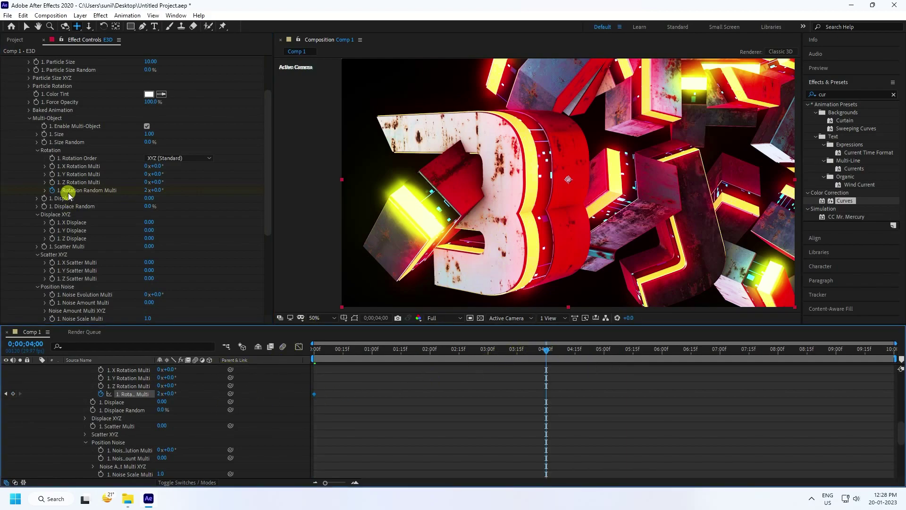
click(147, 190)
text(0)
key(Return)
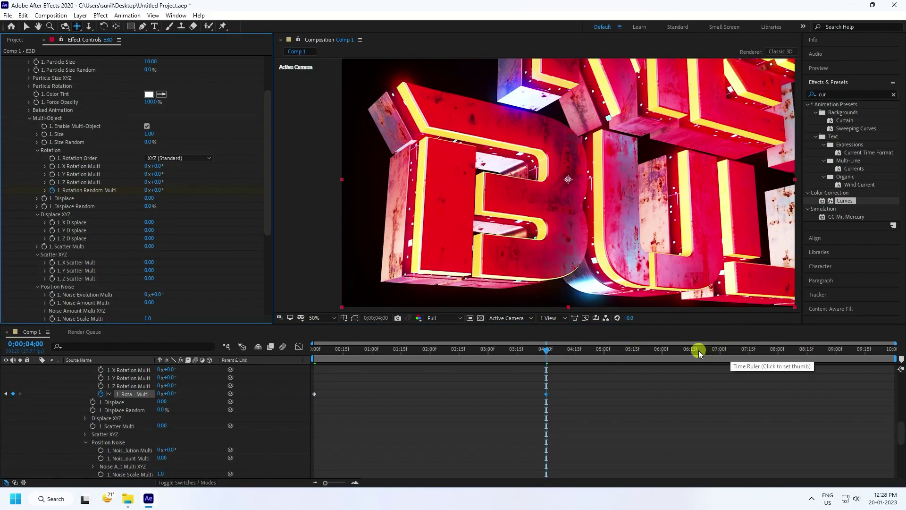
- Add a hold keyframe for Rotation Random Multi at 6 seconds and set it to 3 full revolutions on the last frame
click(662, 351)
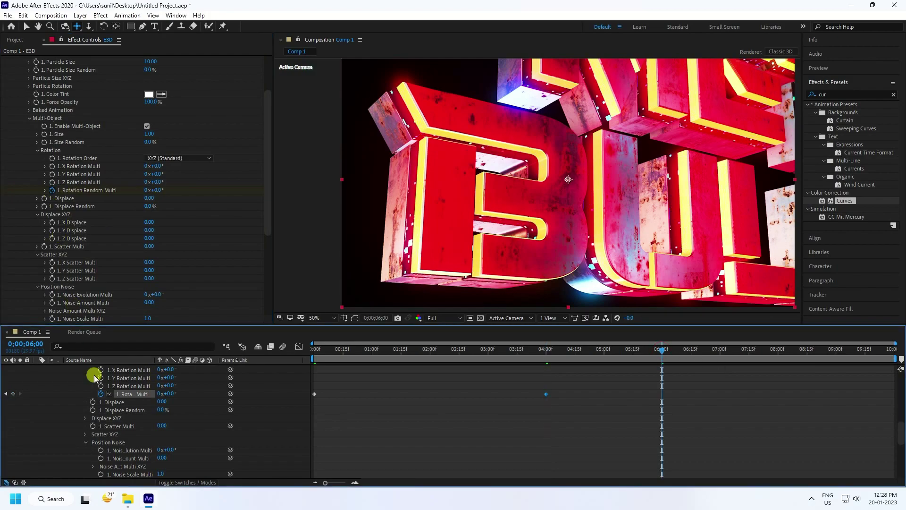
click(13, 393)
drag(662, 350, 892, 358)
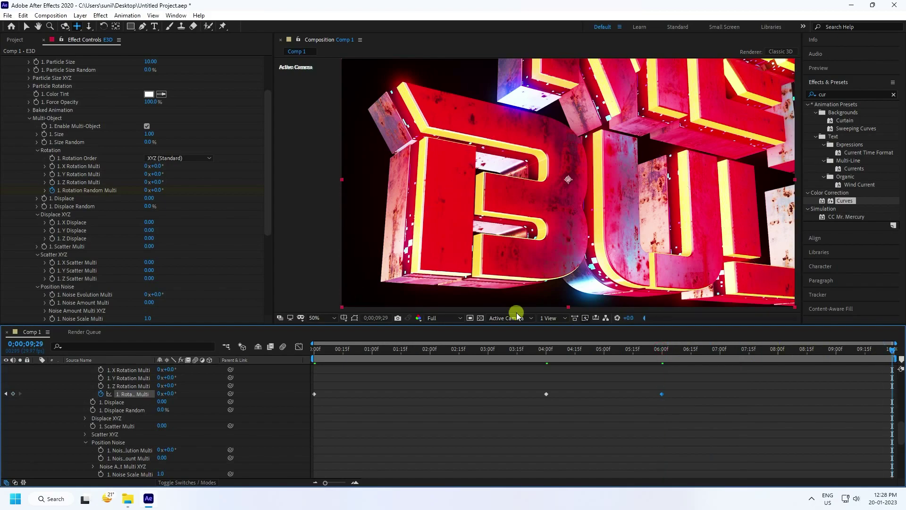
click(147, 190)
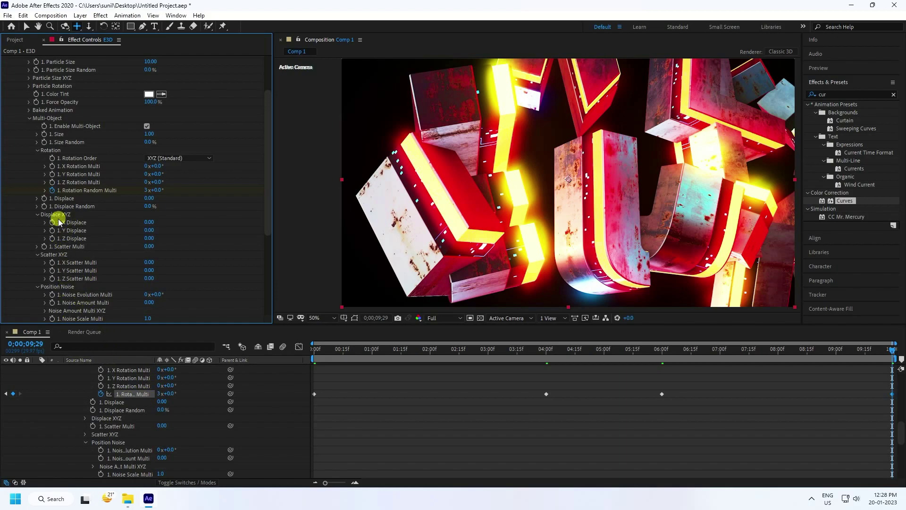
- Return to the first frame and keyframe Group 1's Multi-Object X Displace at 3.00
drag(324, 349, 279, 349)
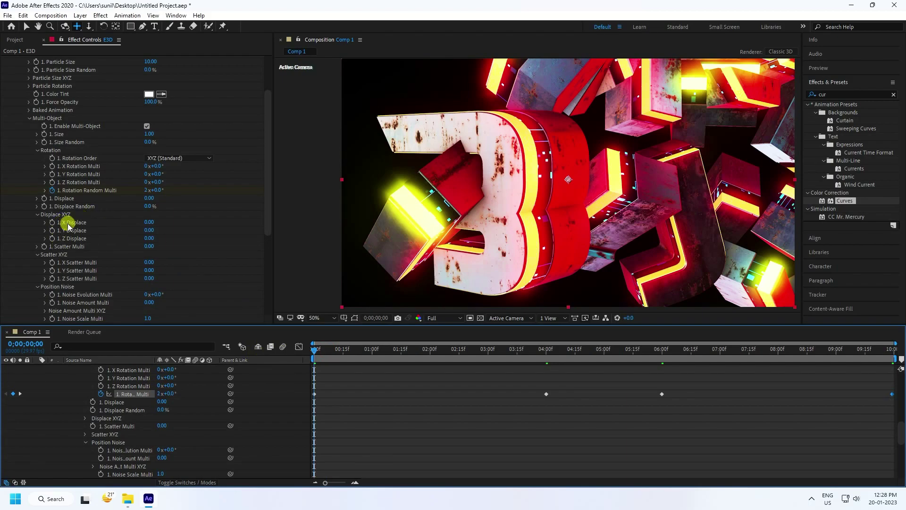
click(52, 222)
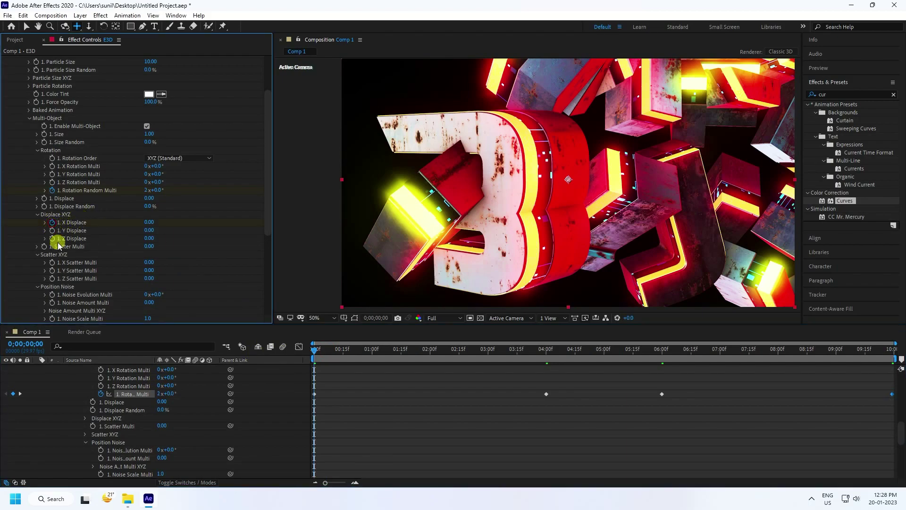
click(147, 222)
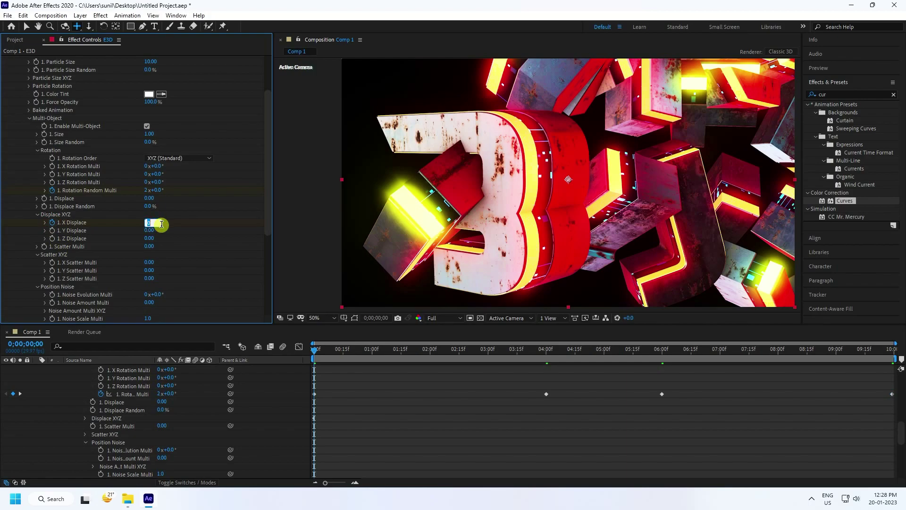
key(Return)
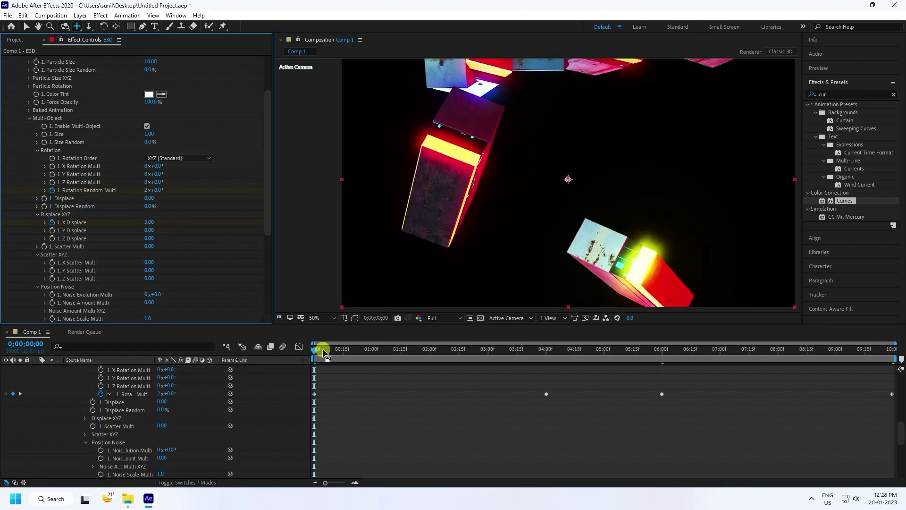
- Set X Displace to 0 at the 4-second rotation keyframe
click(20, 393)
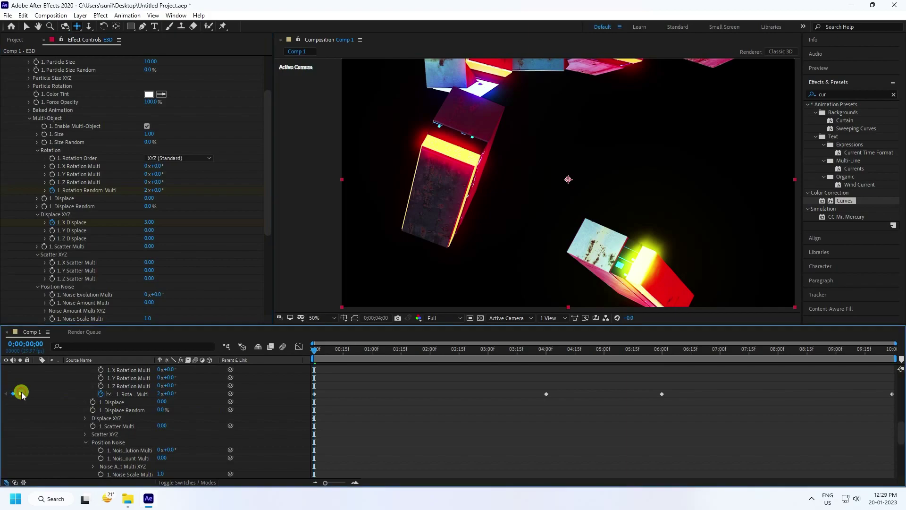
click(148, 223)
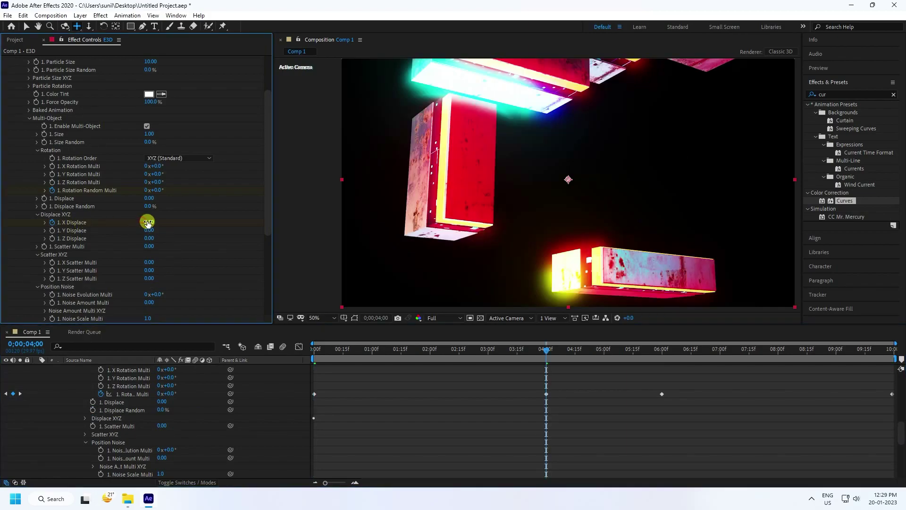
text(0)
key(Return)
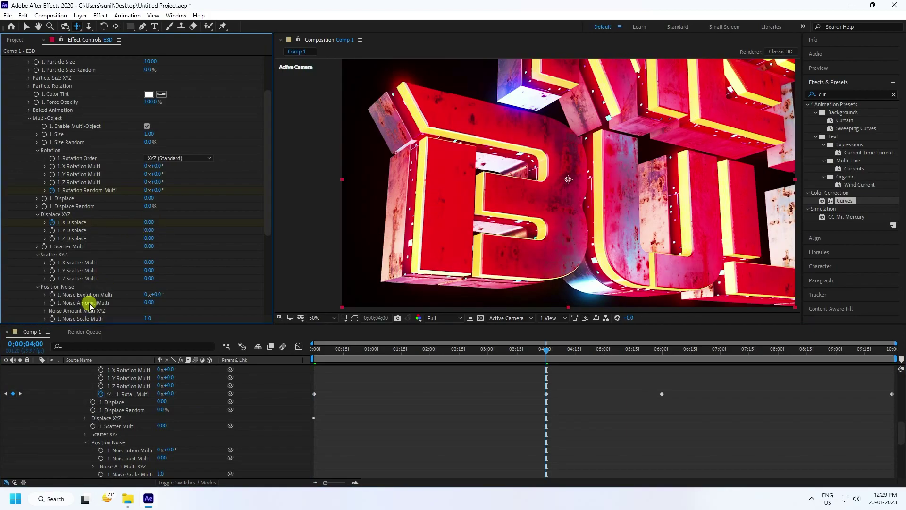
- Add an X Displace keyframe of 0 at 6 seconds and set X Displace to 3.00 on the last frame
click(20, 394)
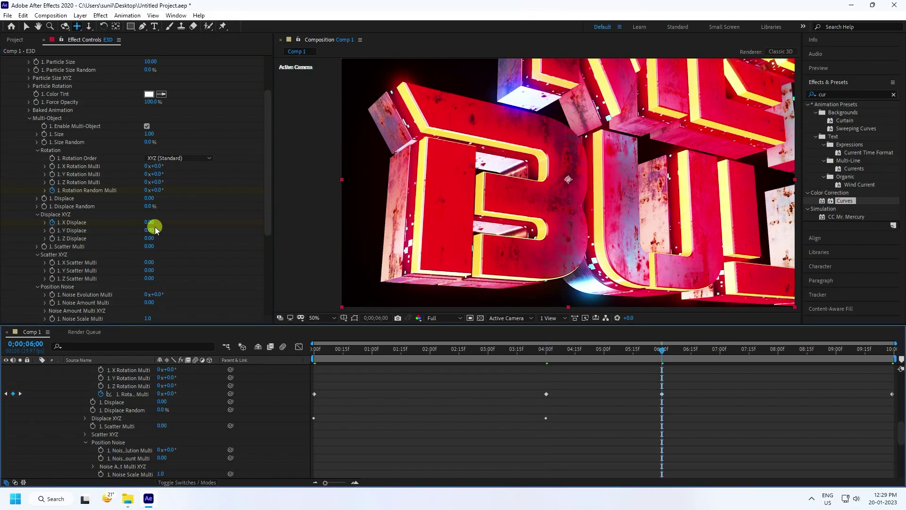
scroll(60, 404, down, 1)
scroll(54, 422, up, 1)
scroll(54, 422, up, 1)
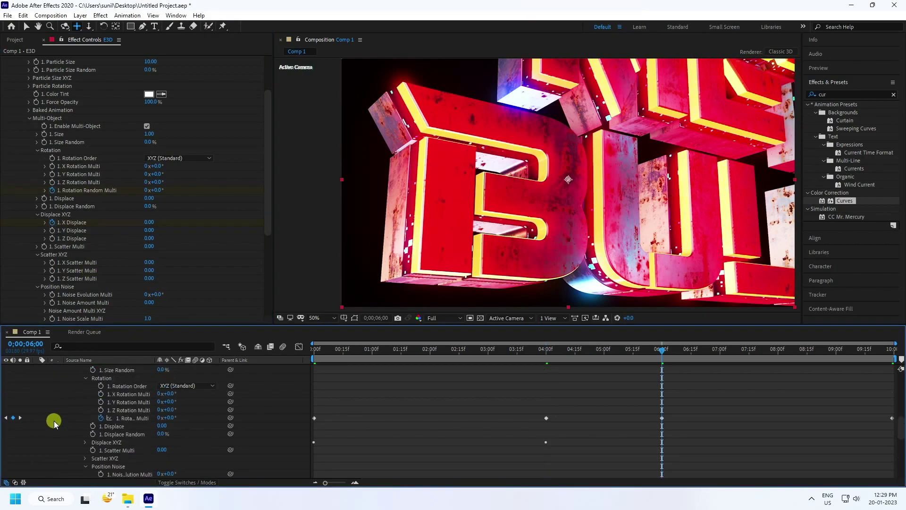
click(86, 442)
scroll(81, 440, down, 1)
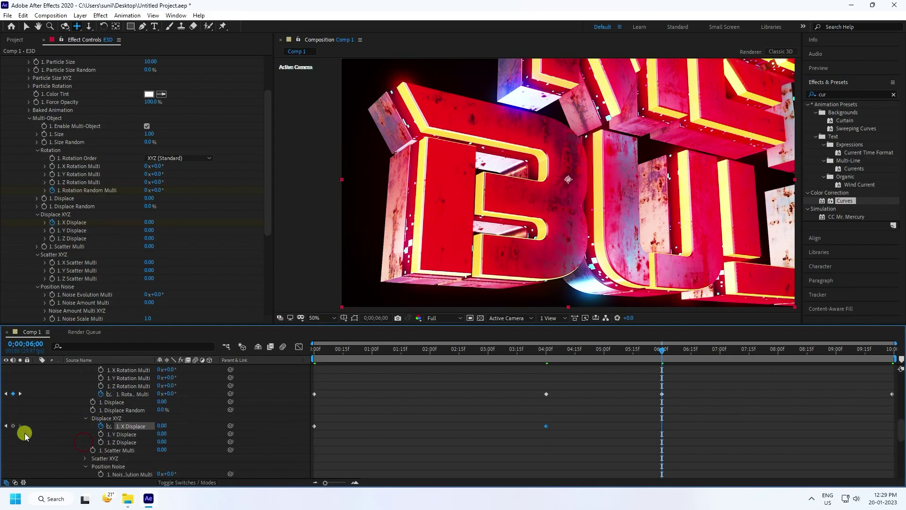
click(13, 426)
click(20, 394)
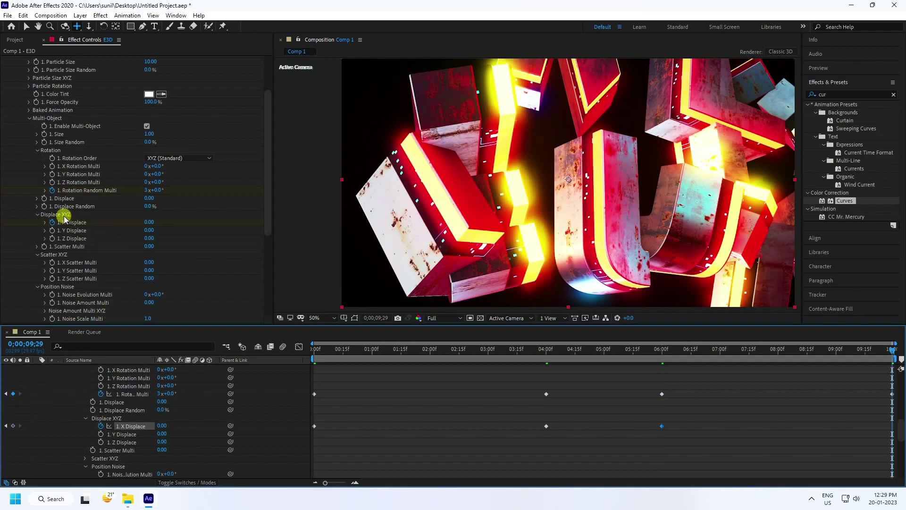
click(151, 222)
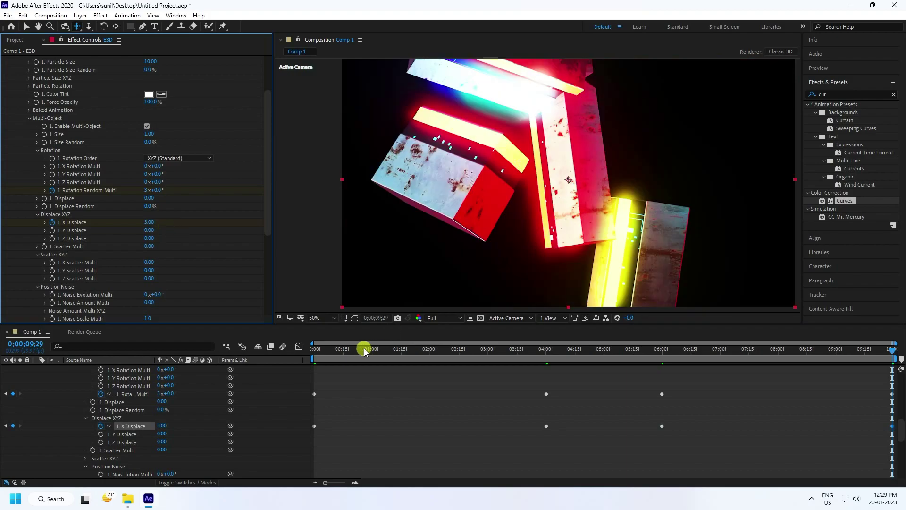
- Lower the preview resolution to Third and play the animation from the first frame
click(312, 352)
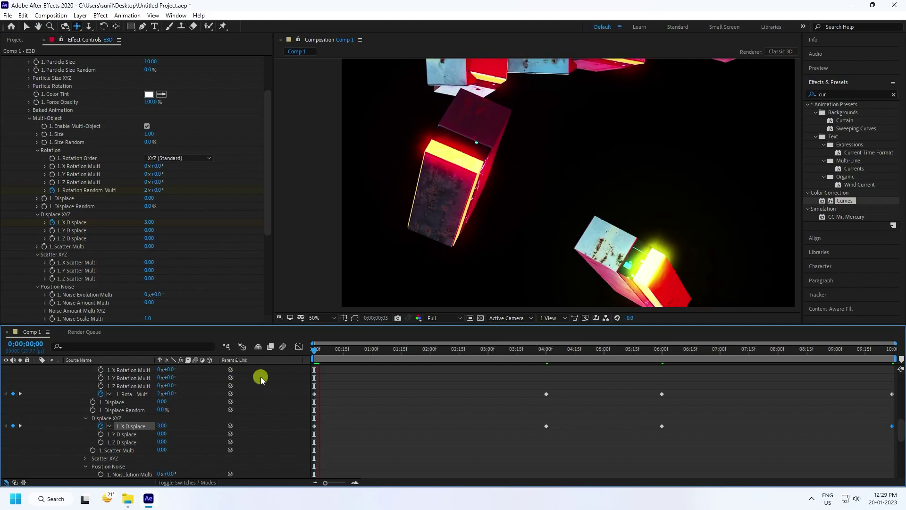
click(439, 318)
click(439, 361)
drag(318, 353, 299, 348)
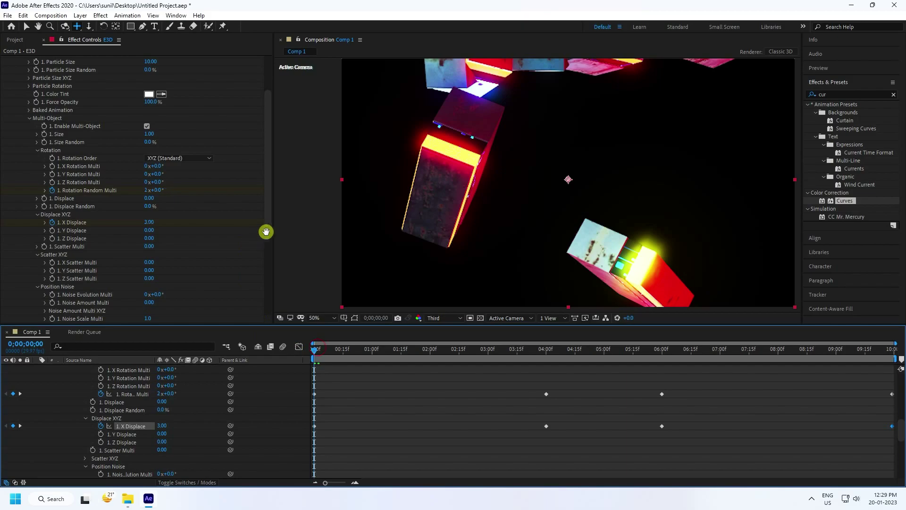
key(space)
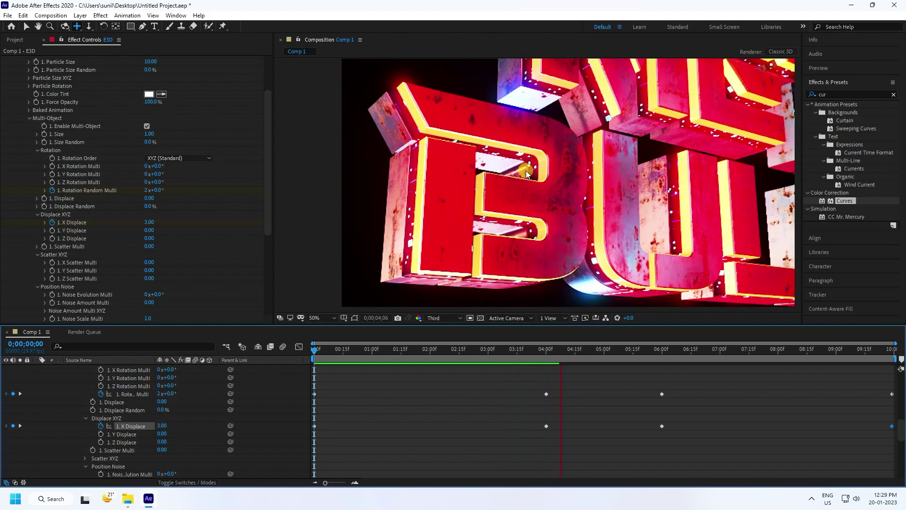
key(space)
- Apply Easy Ease to all Rotation Random Multi and X Displace keyframes and preview the eased motion
drag(308, 454, 710, 430)
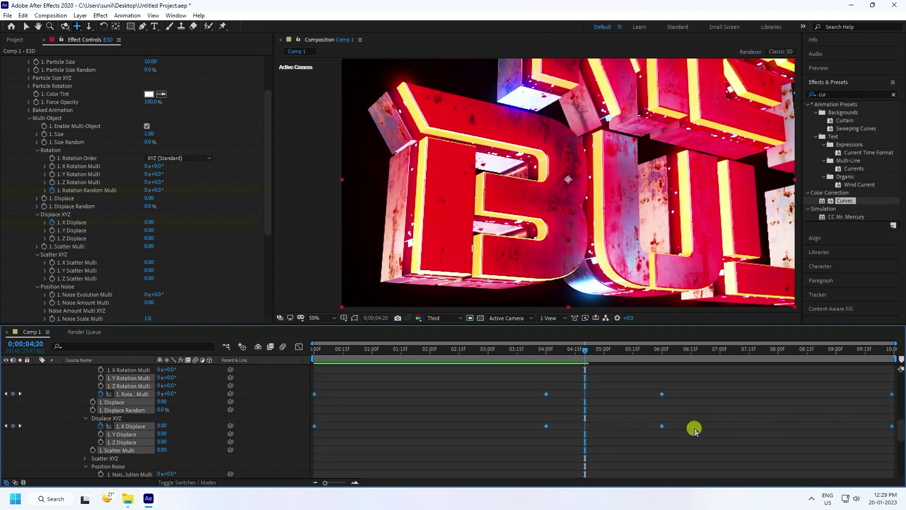
key(F9)
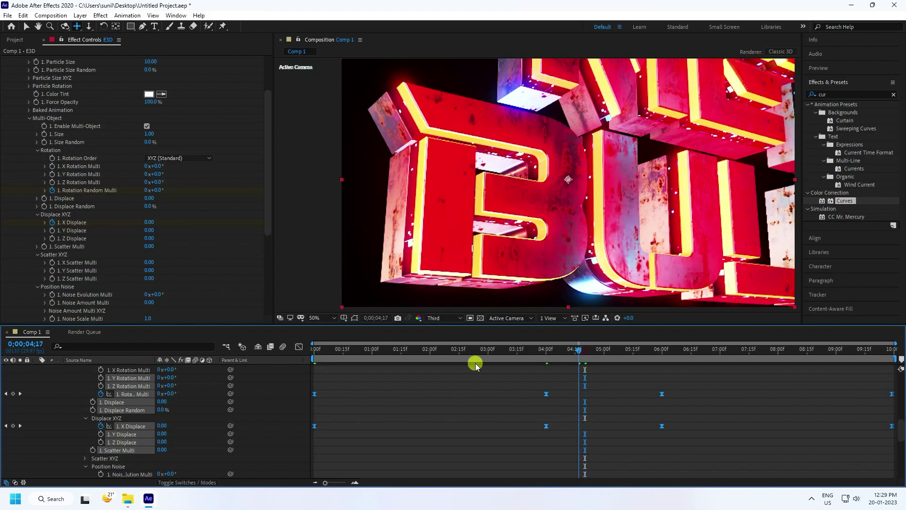
key(space)
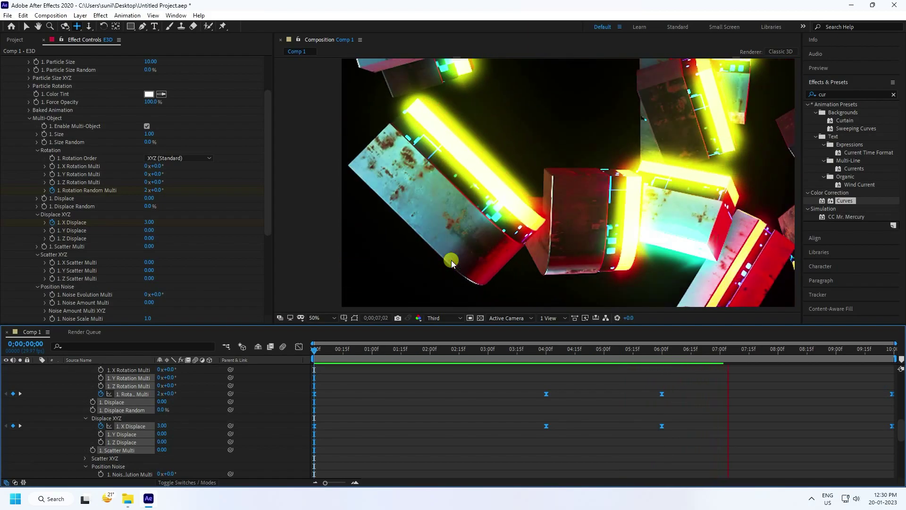
key(space)
- Collapse the E3D layer's properties and show the frame at 4 seconds in Full resolution
scroll(50, 397, up, 4)
scroll(50, 396, up, 5)
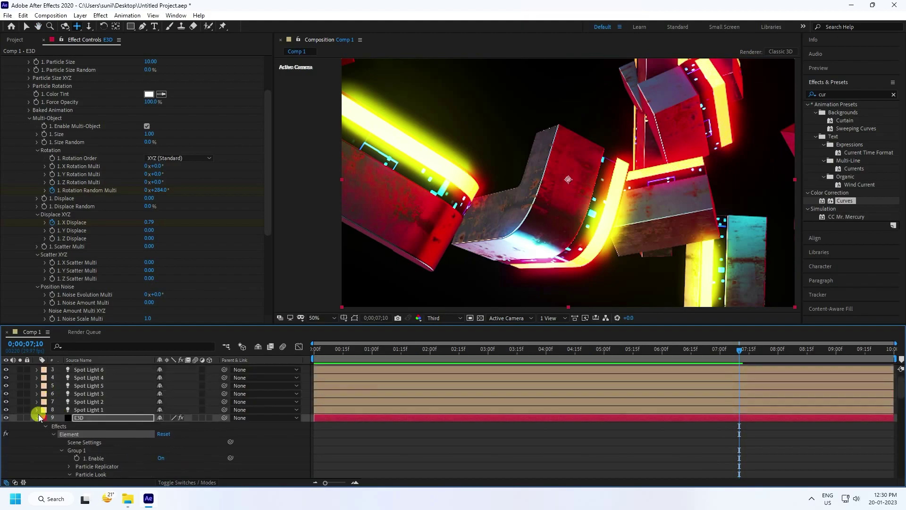
click(36, 418)
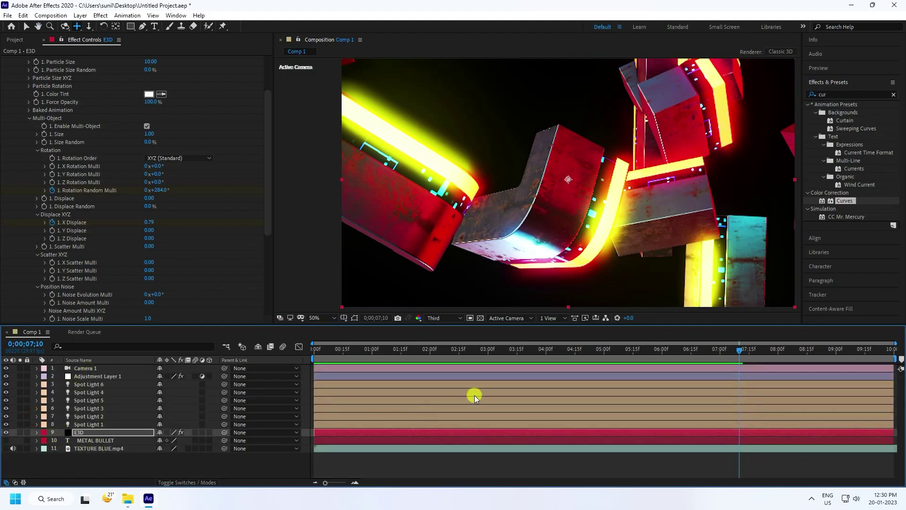
drag(367, 350, 545, 360)
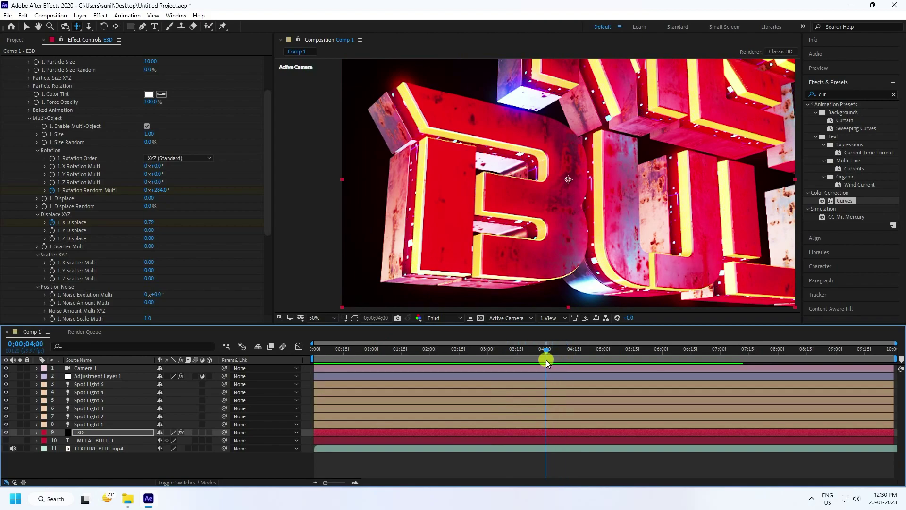
click(444, 318)
click(440, 336)
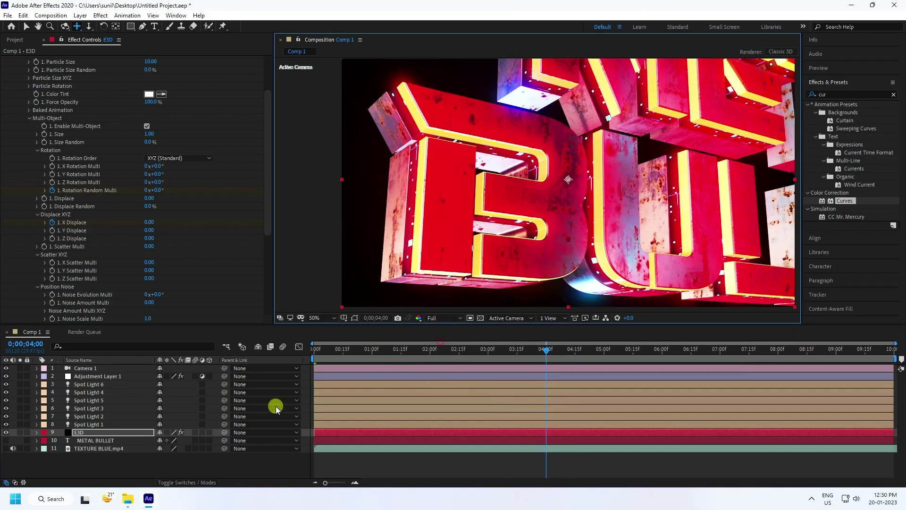
- Turn on Camera 1's Depth of Field with an Aperture of 100 pixels and a Focus Distance of 900 pixels
click(83, 369)
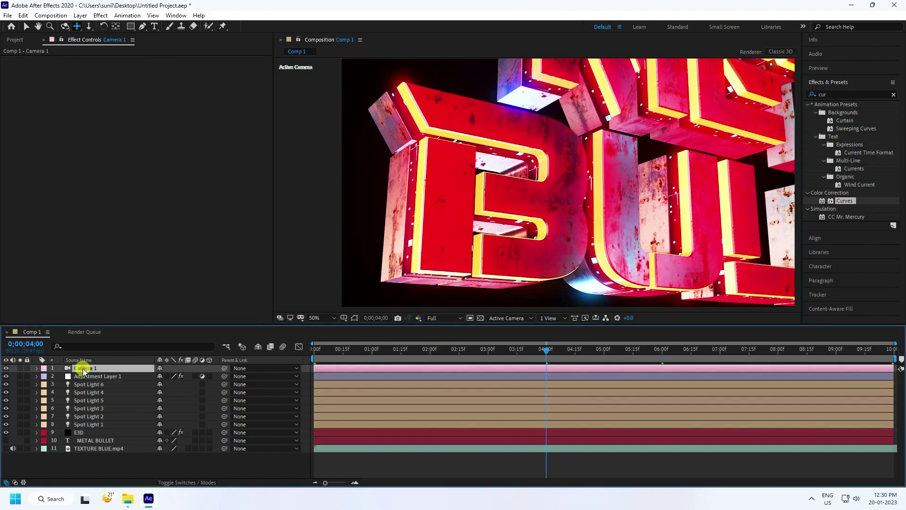
click(37, 369)
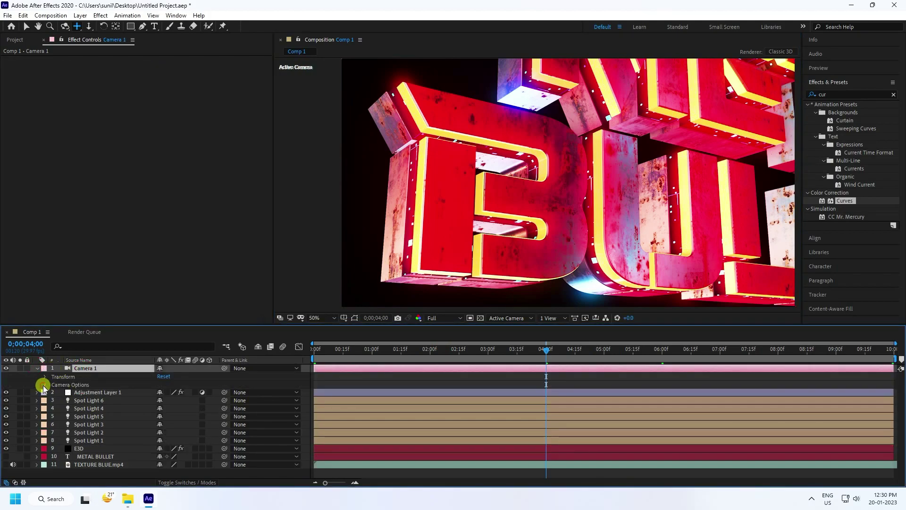
click(44, 385)
click(162, 386)
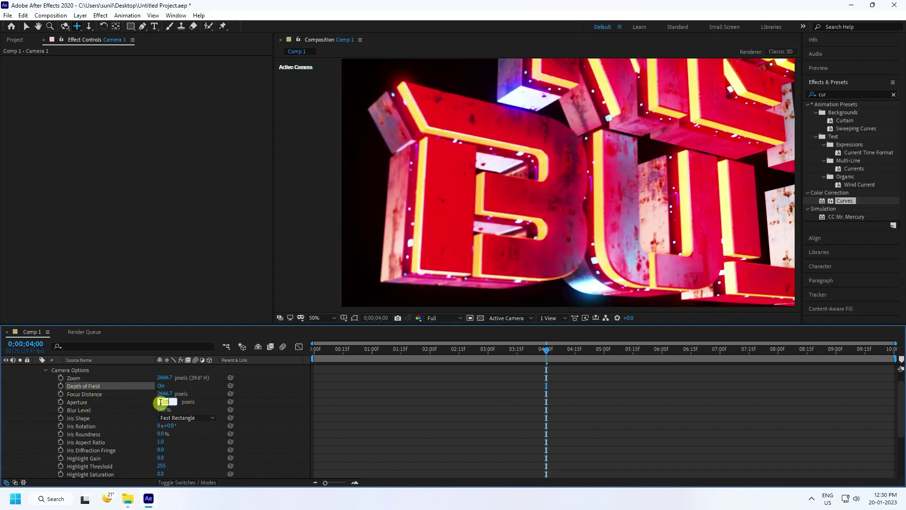
key(Return)
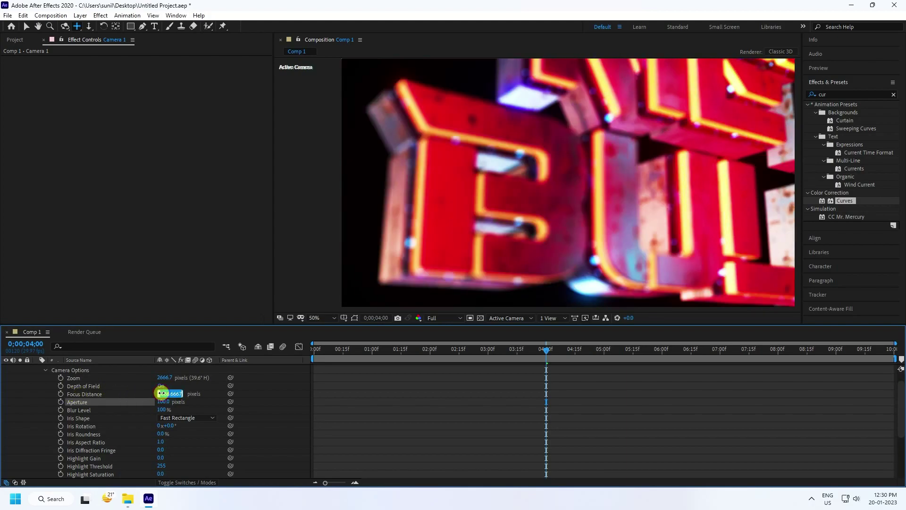
key(Return)
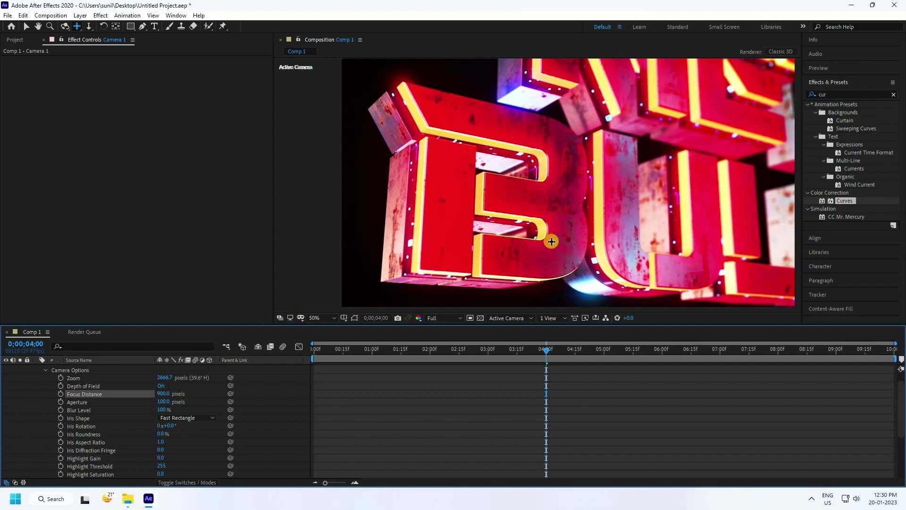
scroll(46, 381, up, 1)
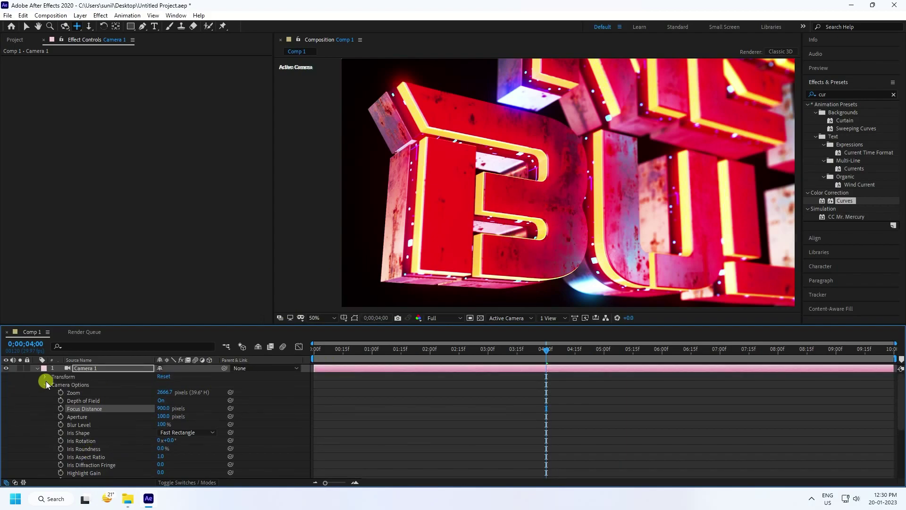
click(45, 384)
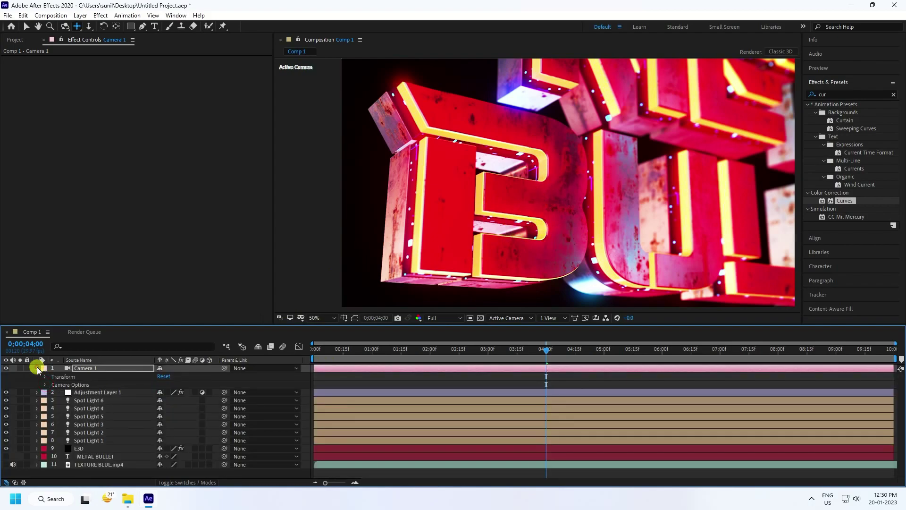
click(36, 368)
- Deselect the camera layer and preview the animation with depth of field from the first frame
click(154, 467)
drag(367, 350, 255, 358)
key(space)
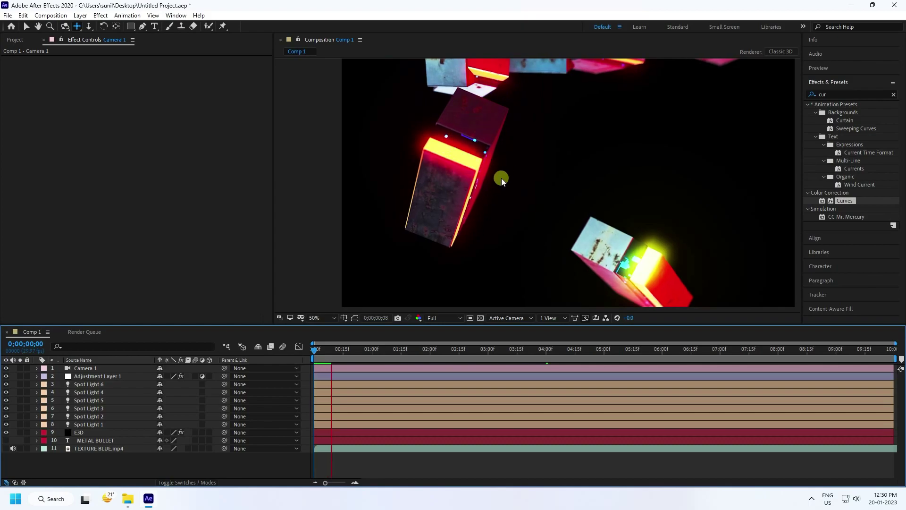
- Import Particles.mp4 and pexels-cottonbro-9694805.mp4 from the TEXT 3D folder on the Desktop into the project
click(13, 39)
right_click(69, 197)
mouse_move(103, 241)
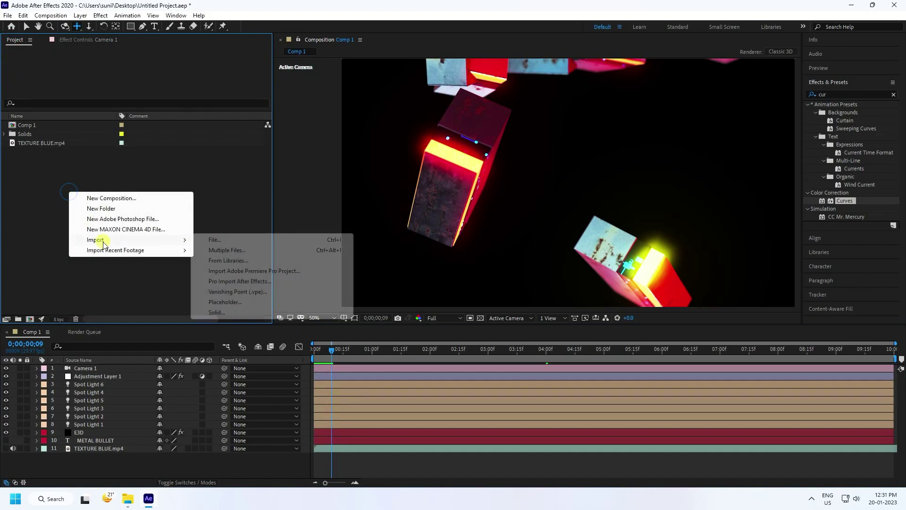
click(230, 239)
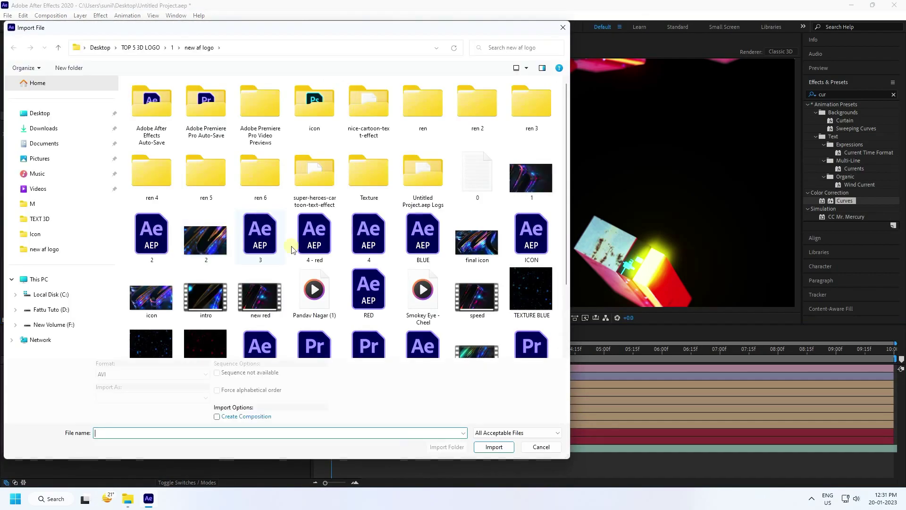
click(44, 117)
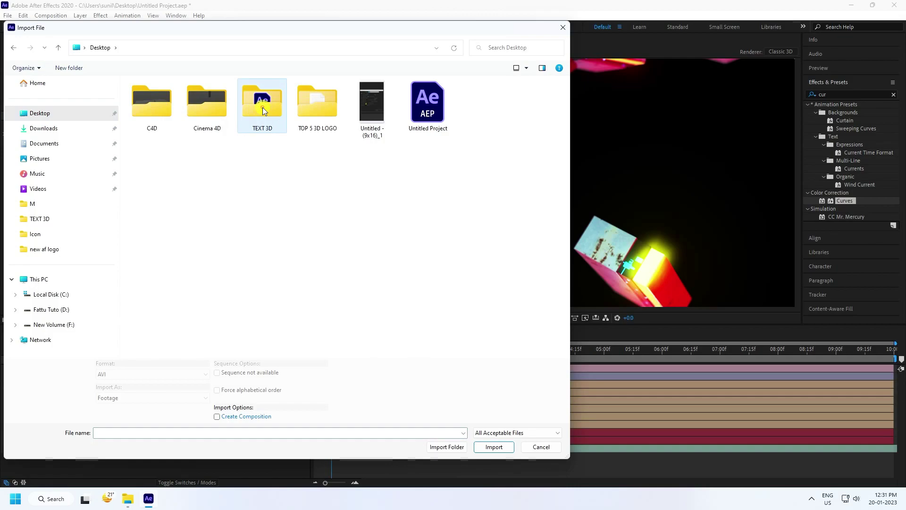
double_click(262, 107)
drag(436, 232, 487, 158)
click(496, 452)
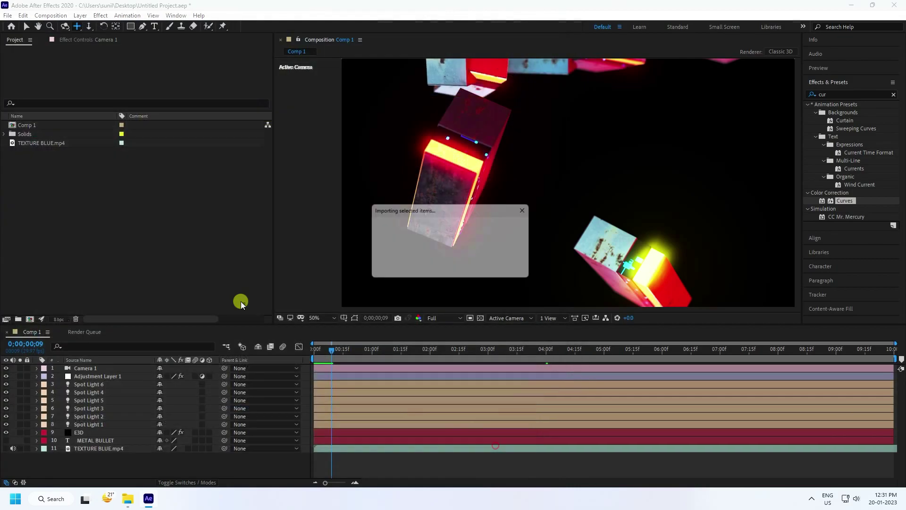
- Add the pexels-cottonbro clip as the lowest layer and Particles.mp4 directly below E3D, with Particles.mp4 in Add blending mode
drag(44, 146, 114, 467)
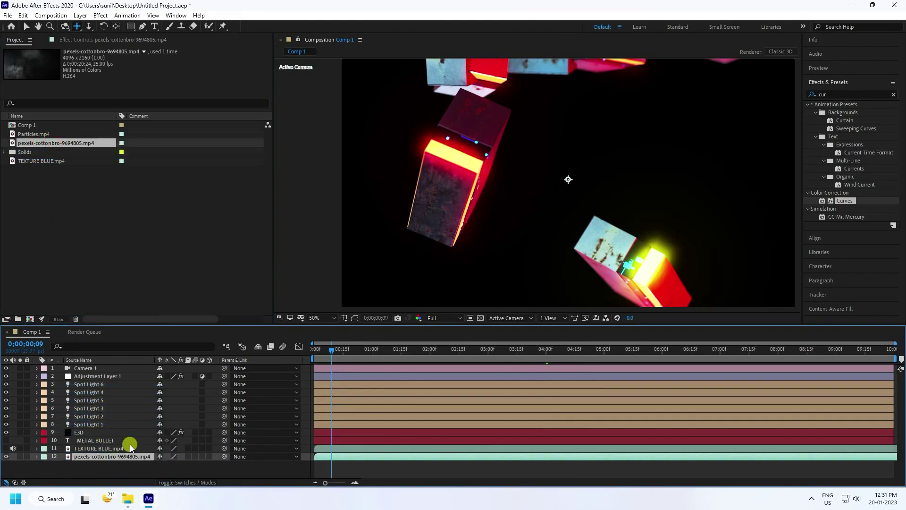
drag(44, 132, 84, 440)
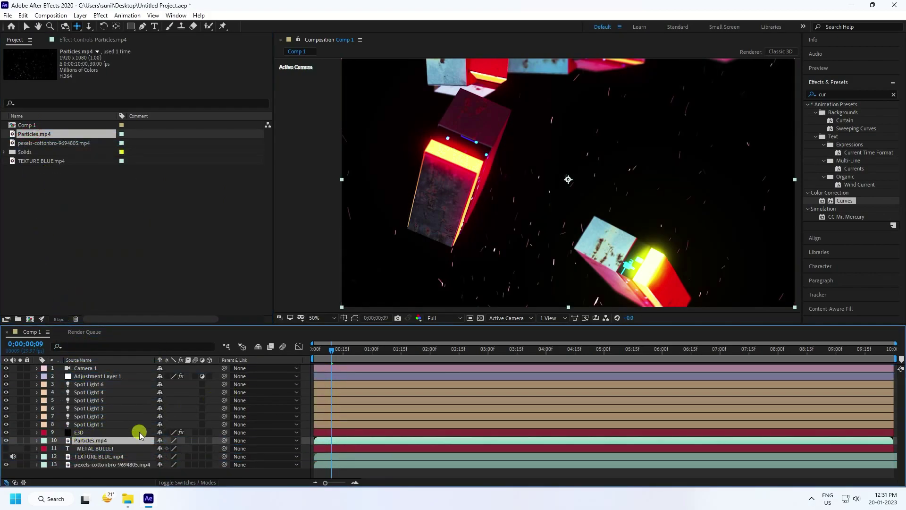
click(176, 481)
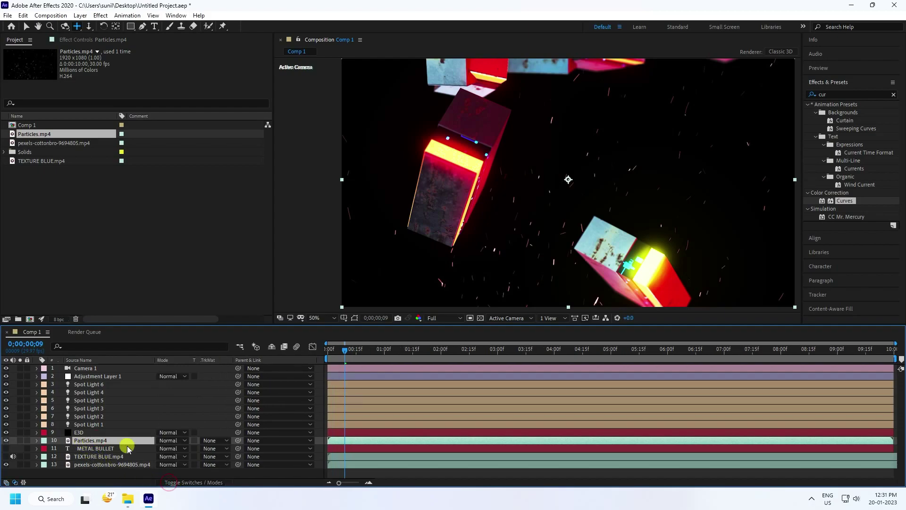
click(183, 441)
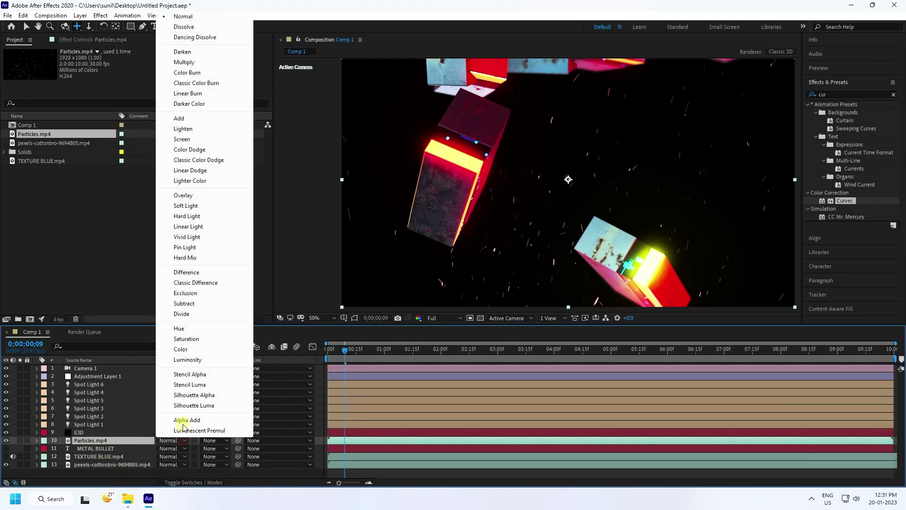
click(180, 119)
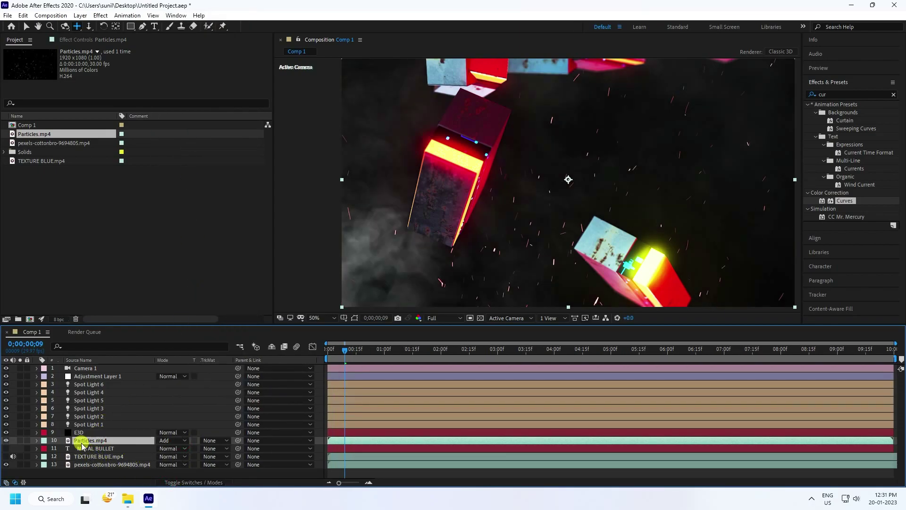
- Duplicate the Particles.mp4 layer above E3D, delay the copy's start by about 5 frames, and preview from the first frame
key(ctrl+d)
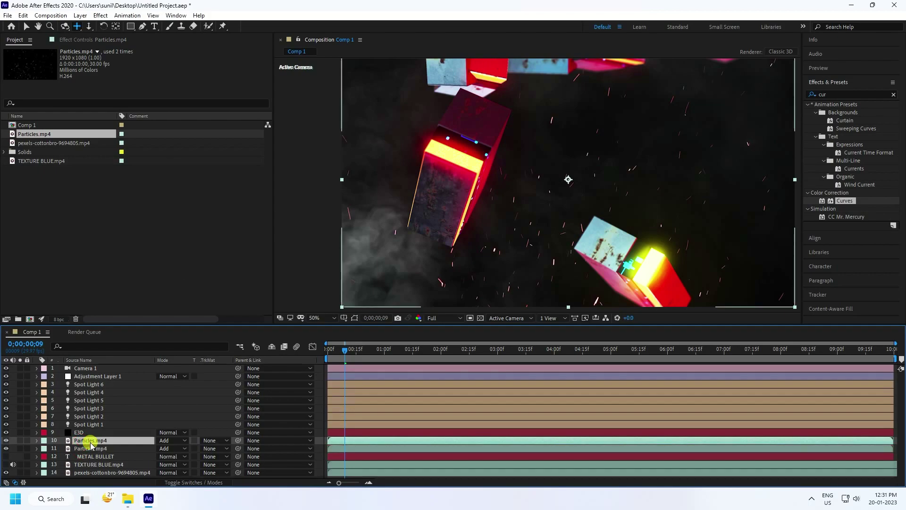
drag(85, 439, 88, 432)
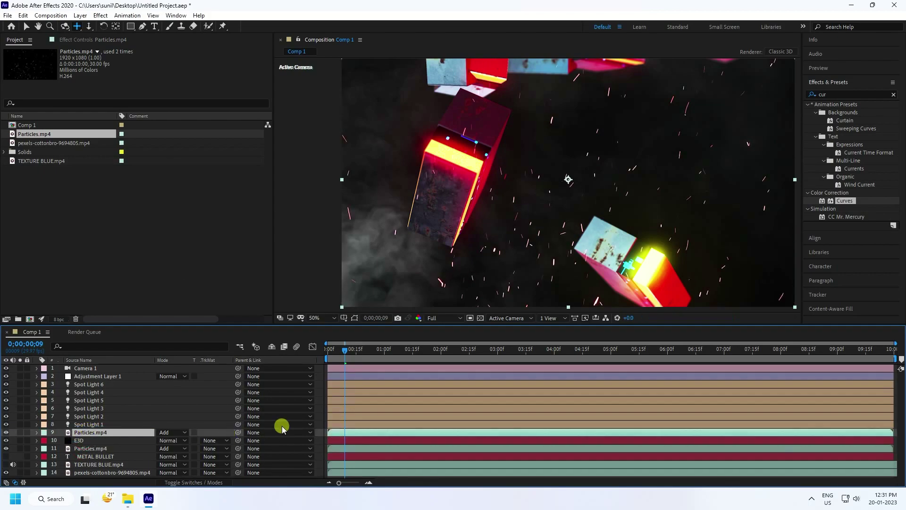
drag(355, 436, 357, 436)
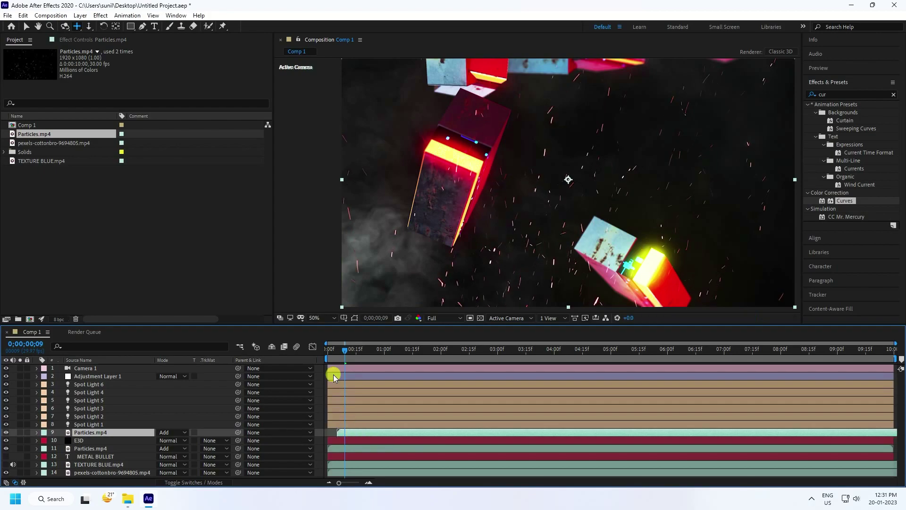
drag(347, 354, 255, 357)
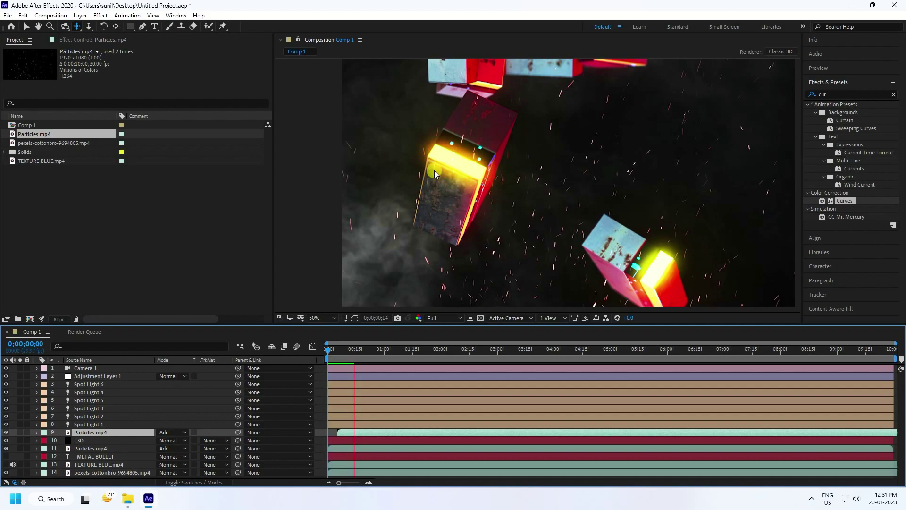
key(space)
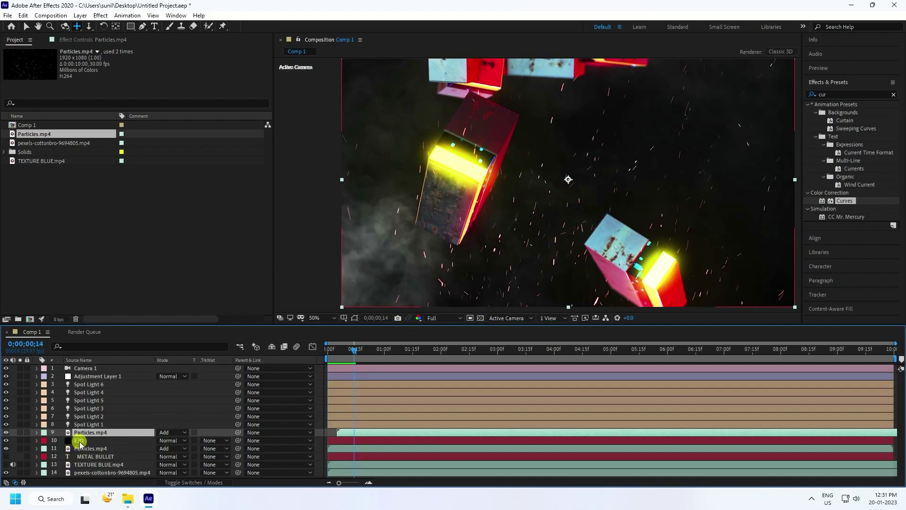
- Enable motion blur for the E3D layer and the composition, and return to the first frame
click(179, 481)
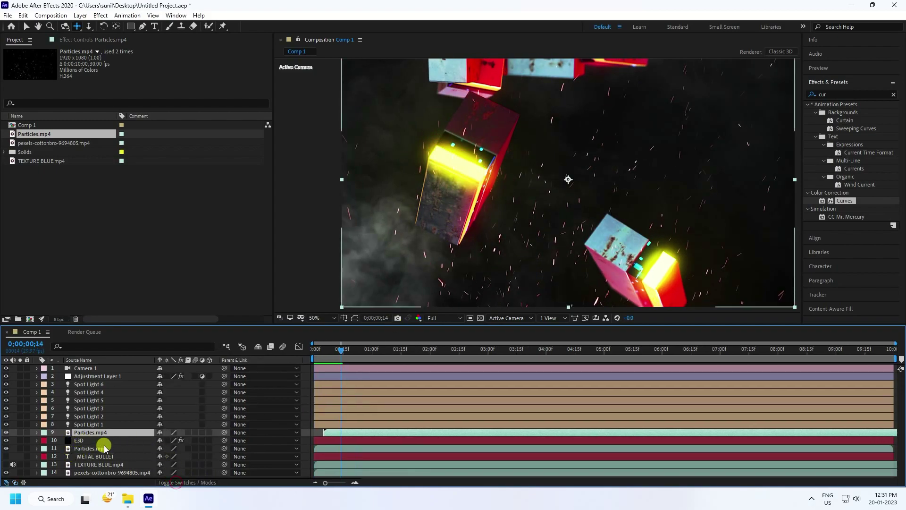
click(77, 442)
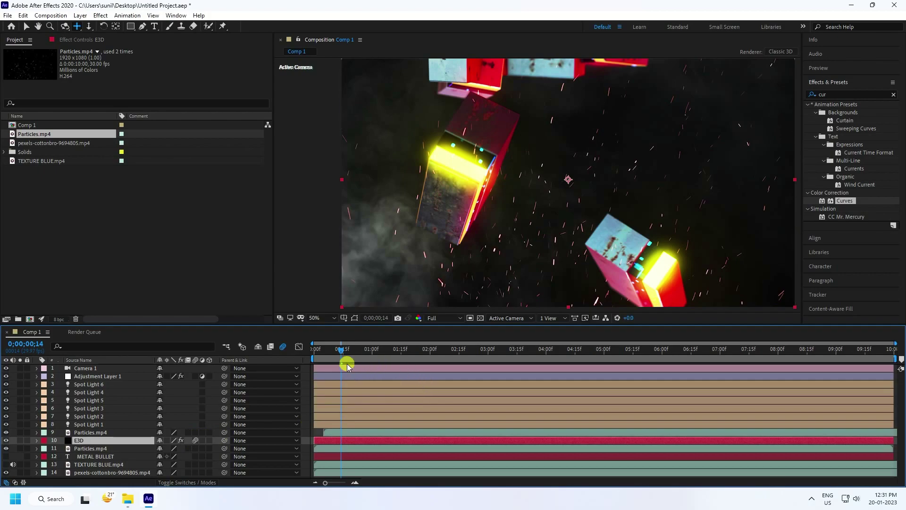
key(Home)
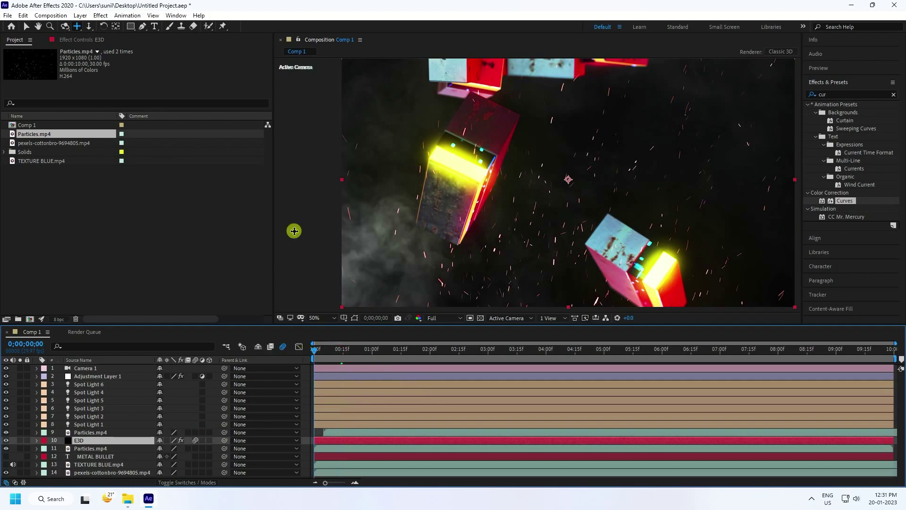
- Set the preview resolution to Half and preview the animation with motion blur and particles
click(445, 318)
click(446, 354)
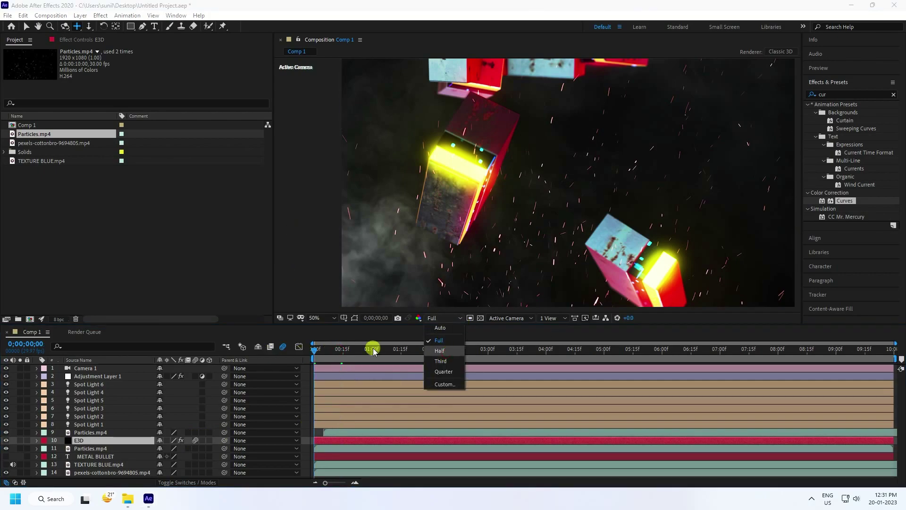
key(space)
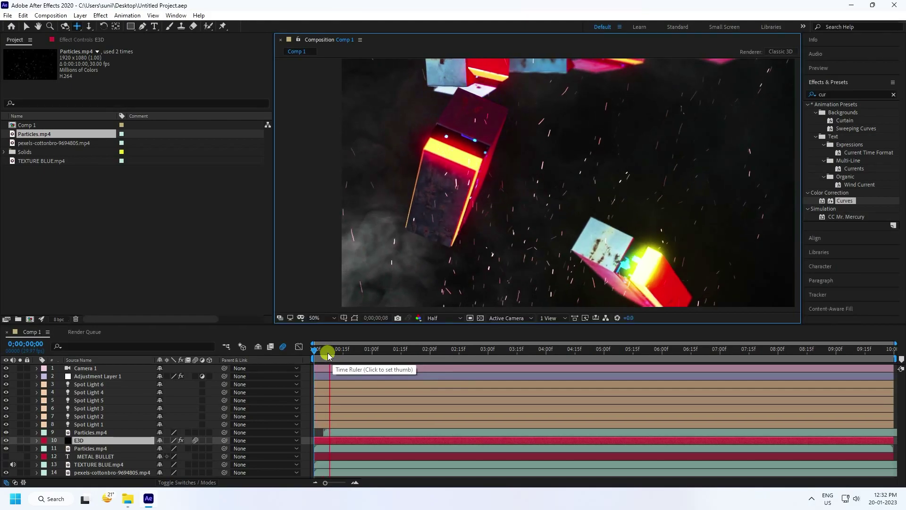
click(364, 357)
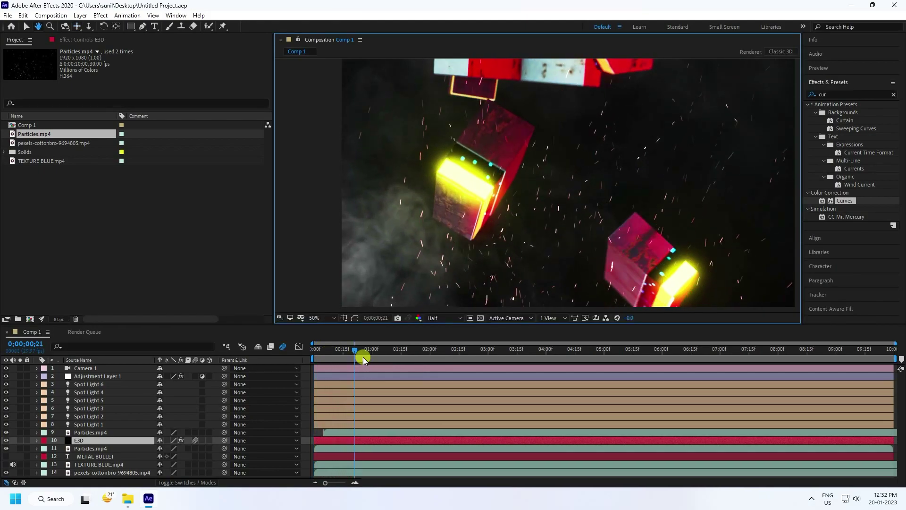
key(space)
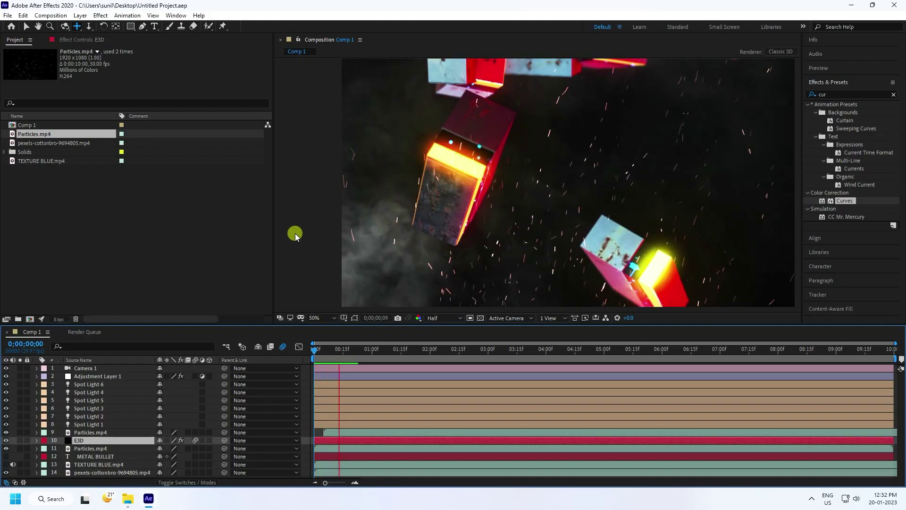